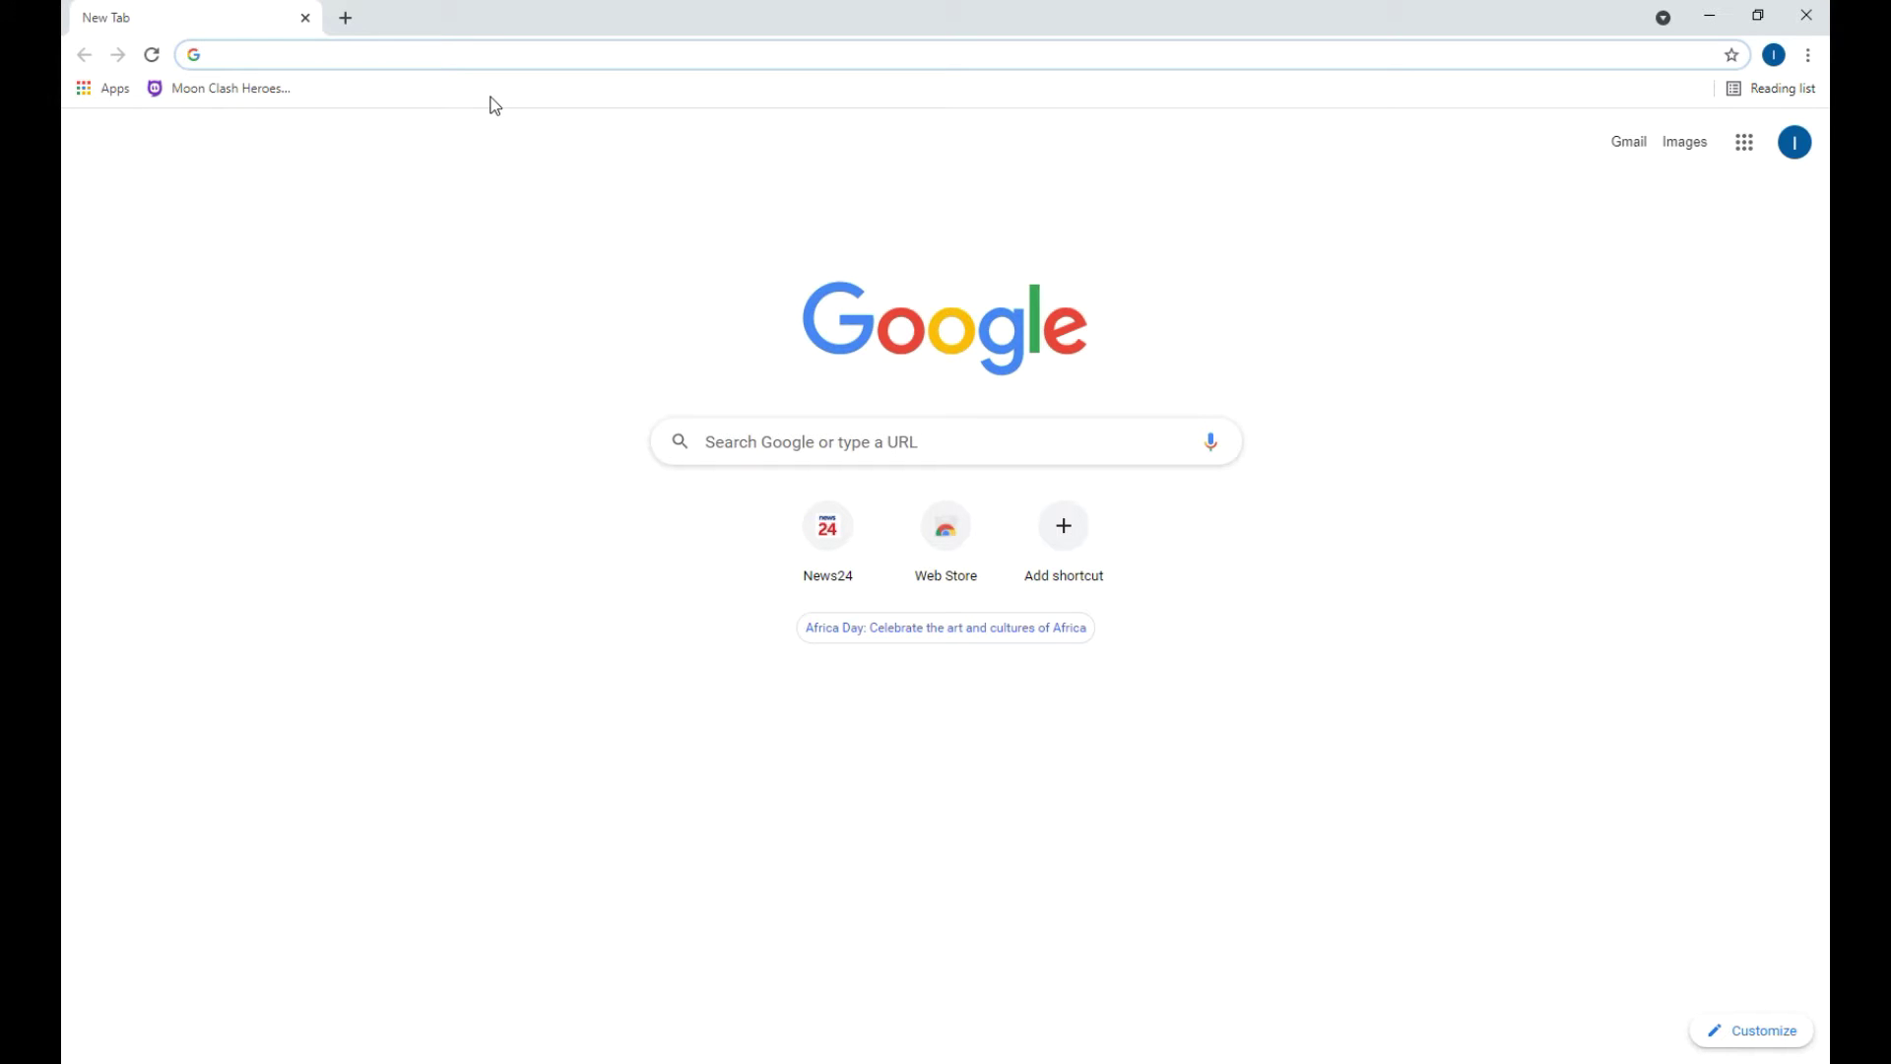
# - Open 1map.co.za and launch 1map 2020 from the Portal applications list
pyautogui.write('1m')
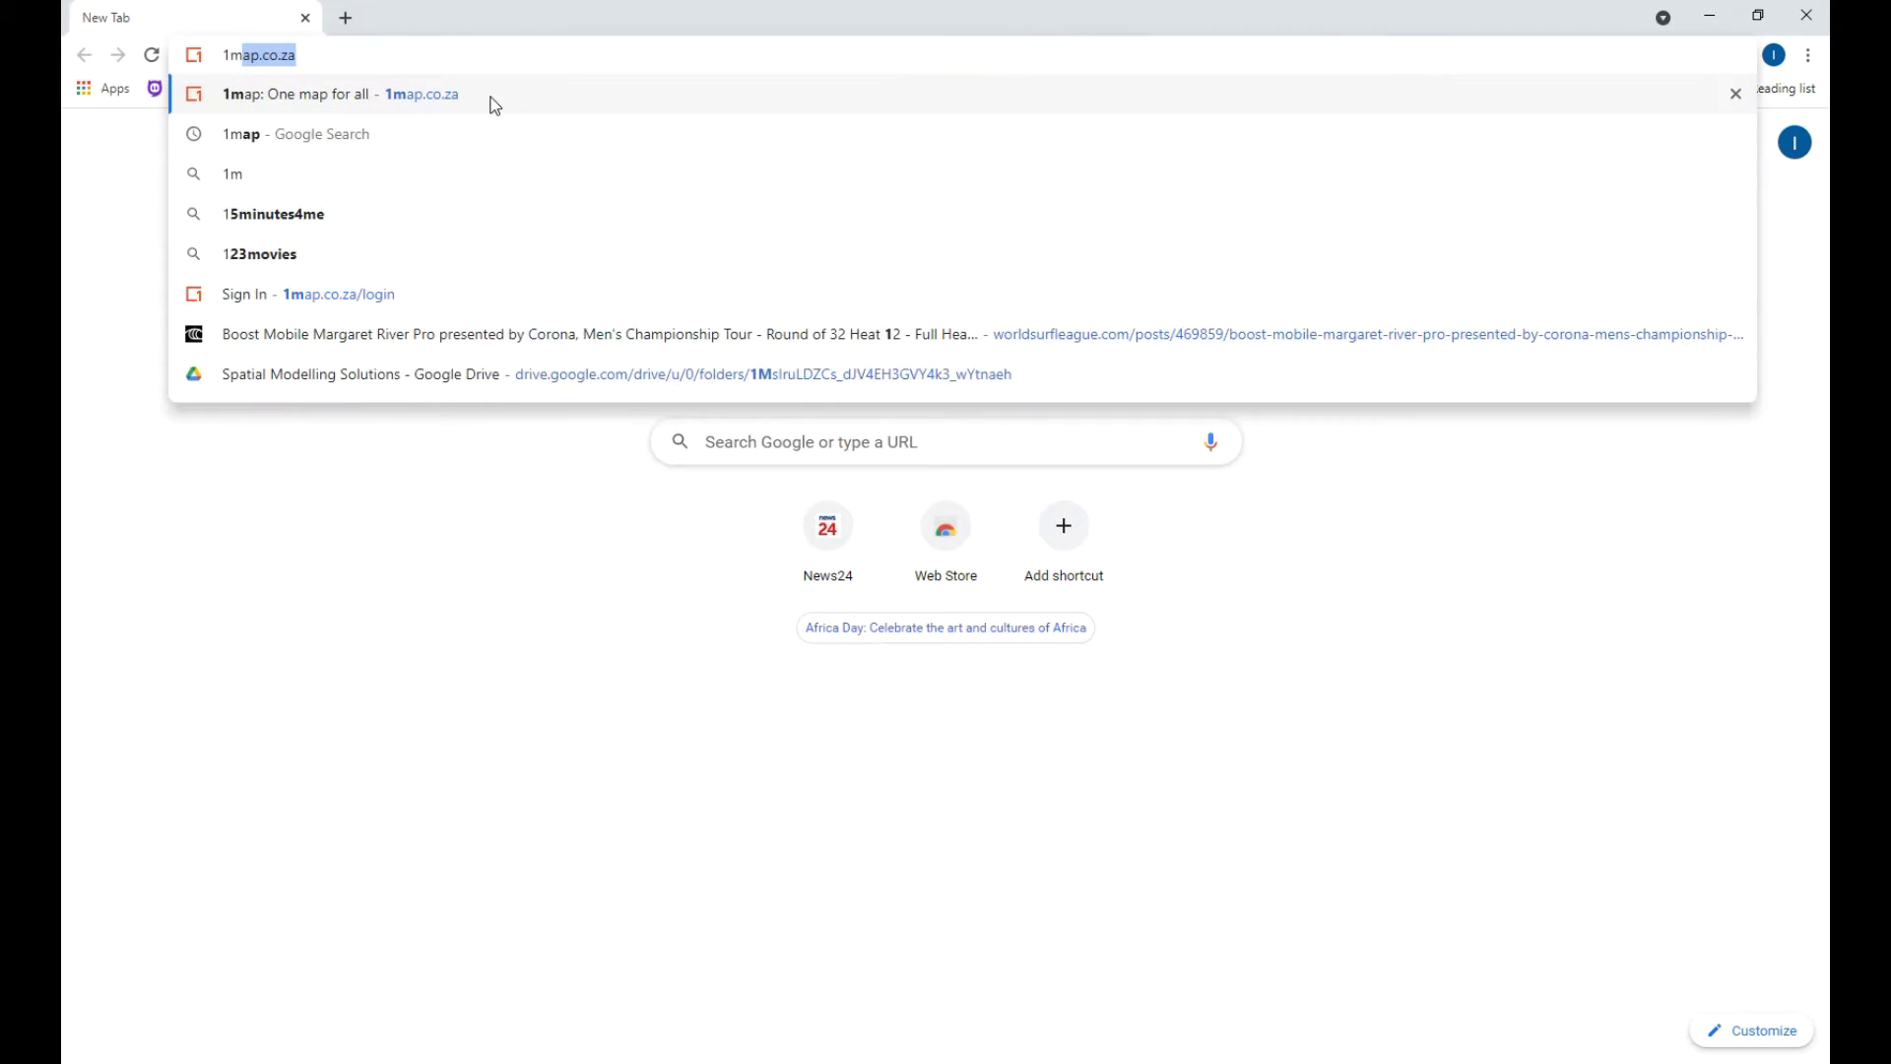
pyautogui.write('ap.co.za')
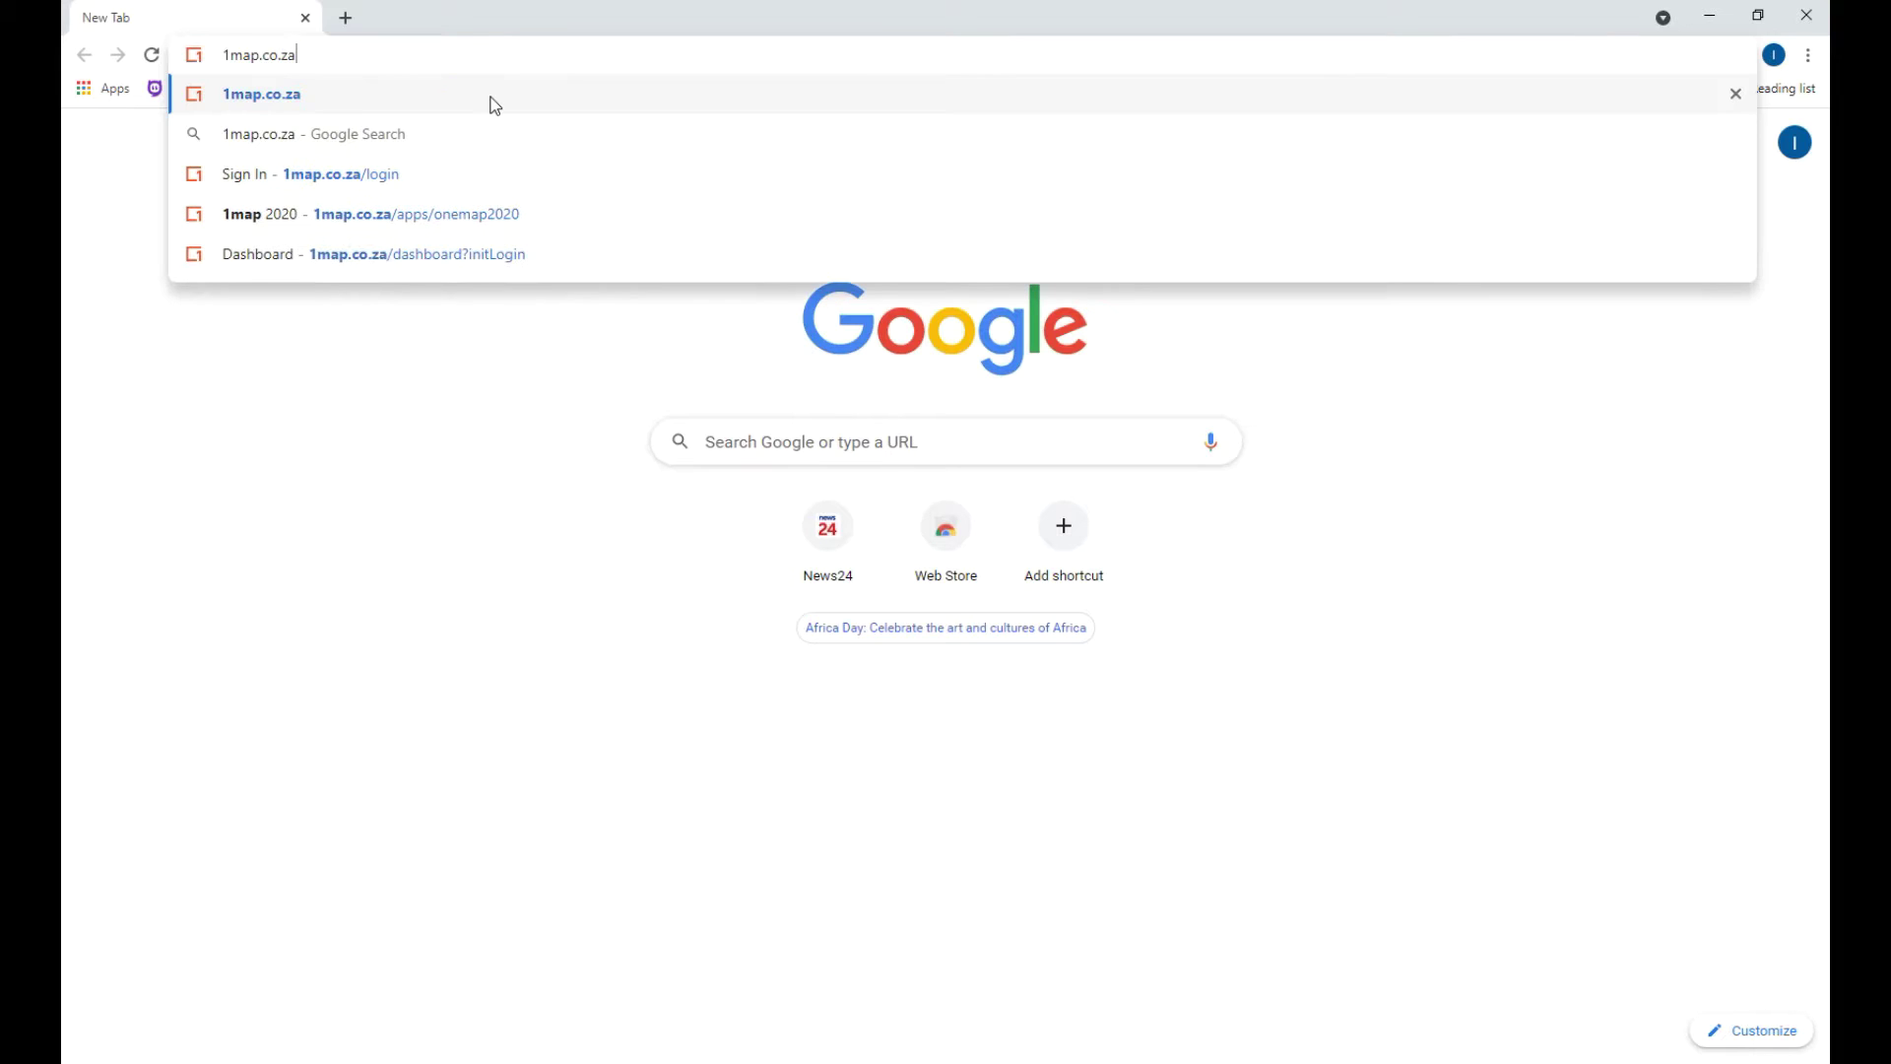
pyautogui.press('Return')
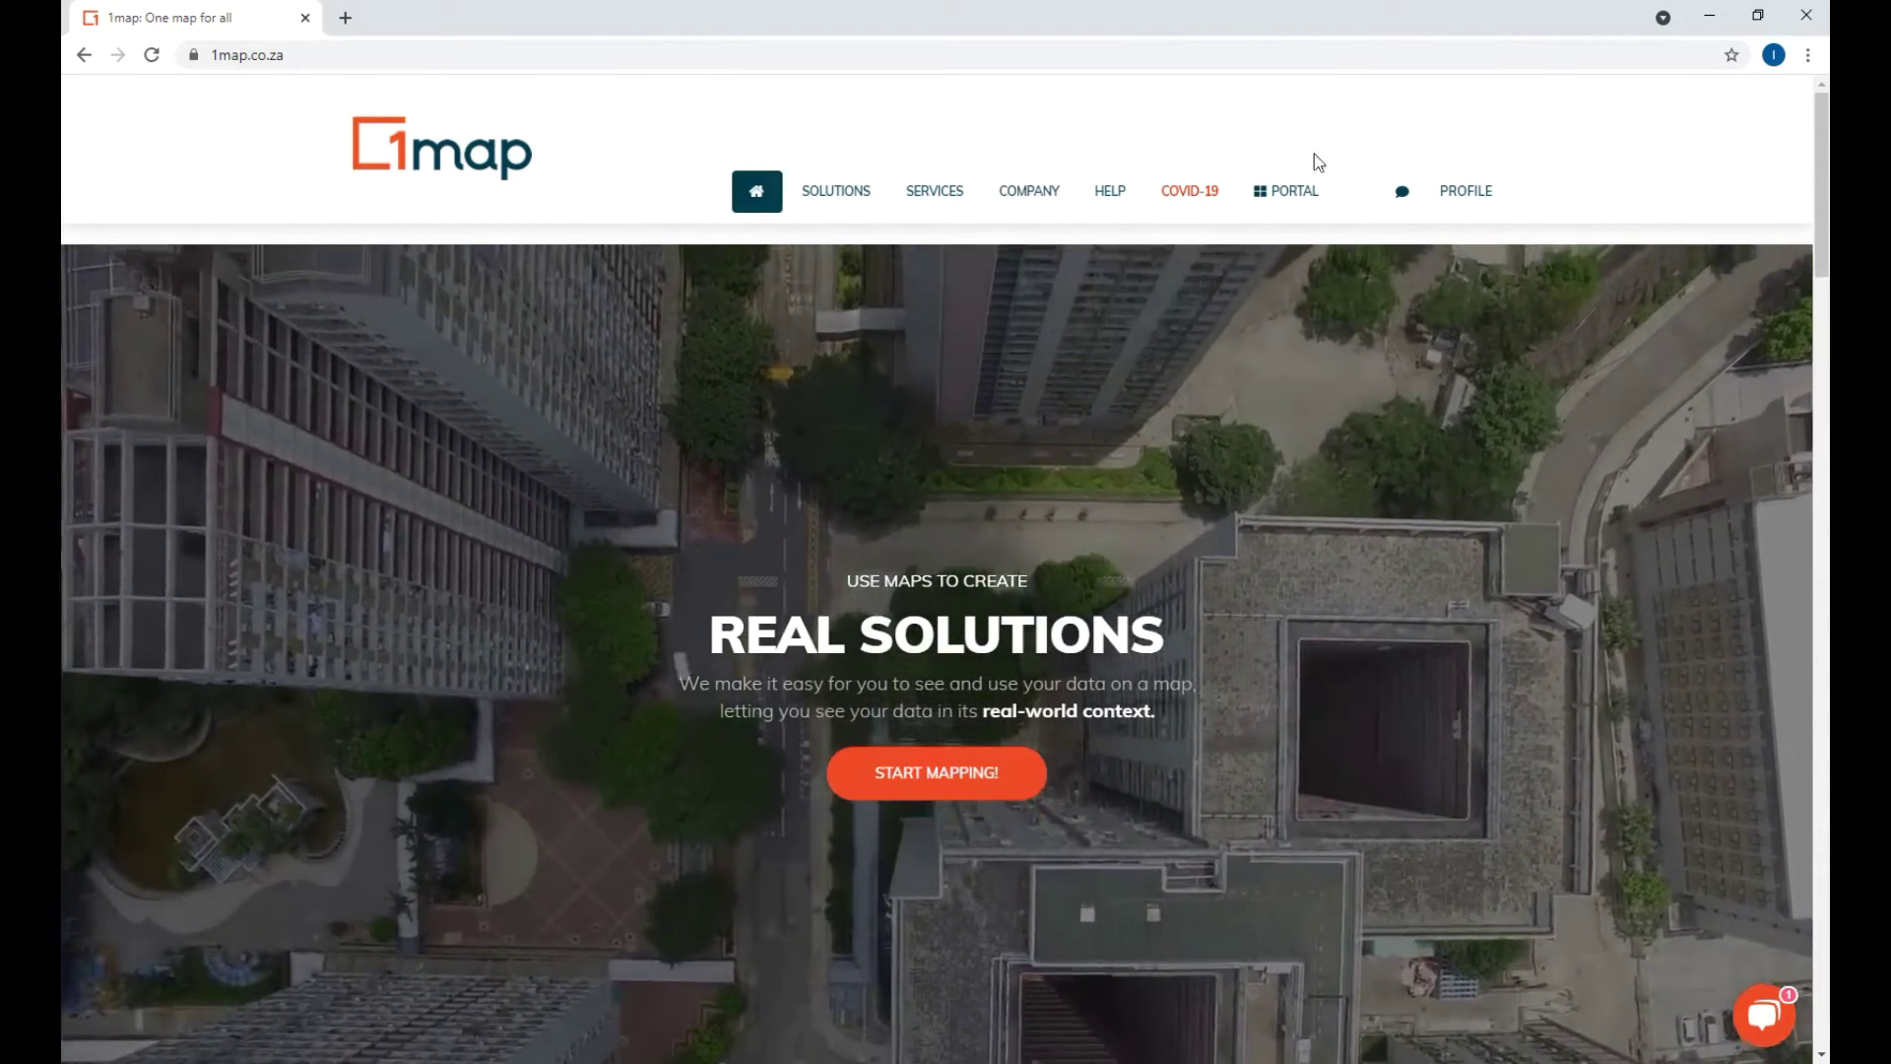
pyautogui.moveTo(1290, 190)
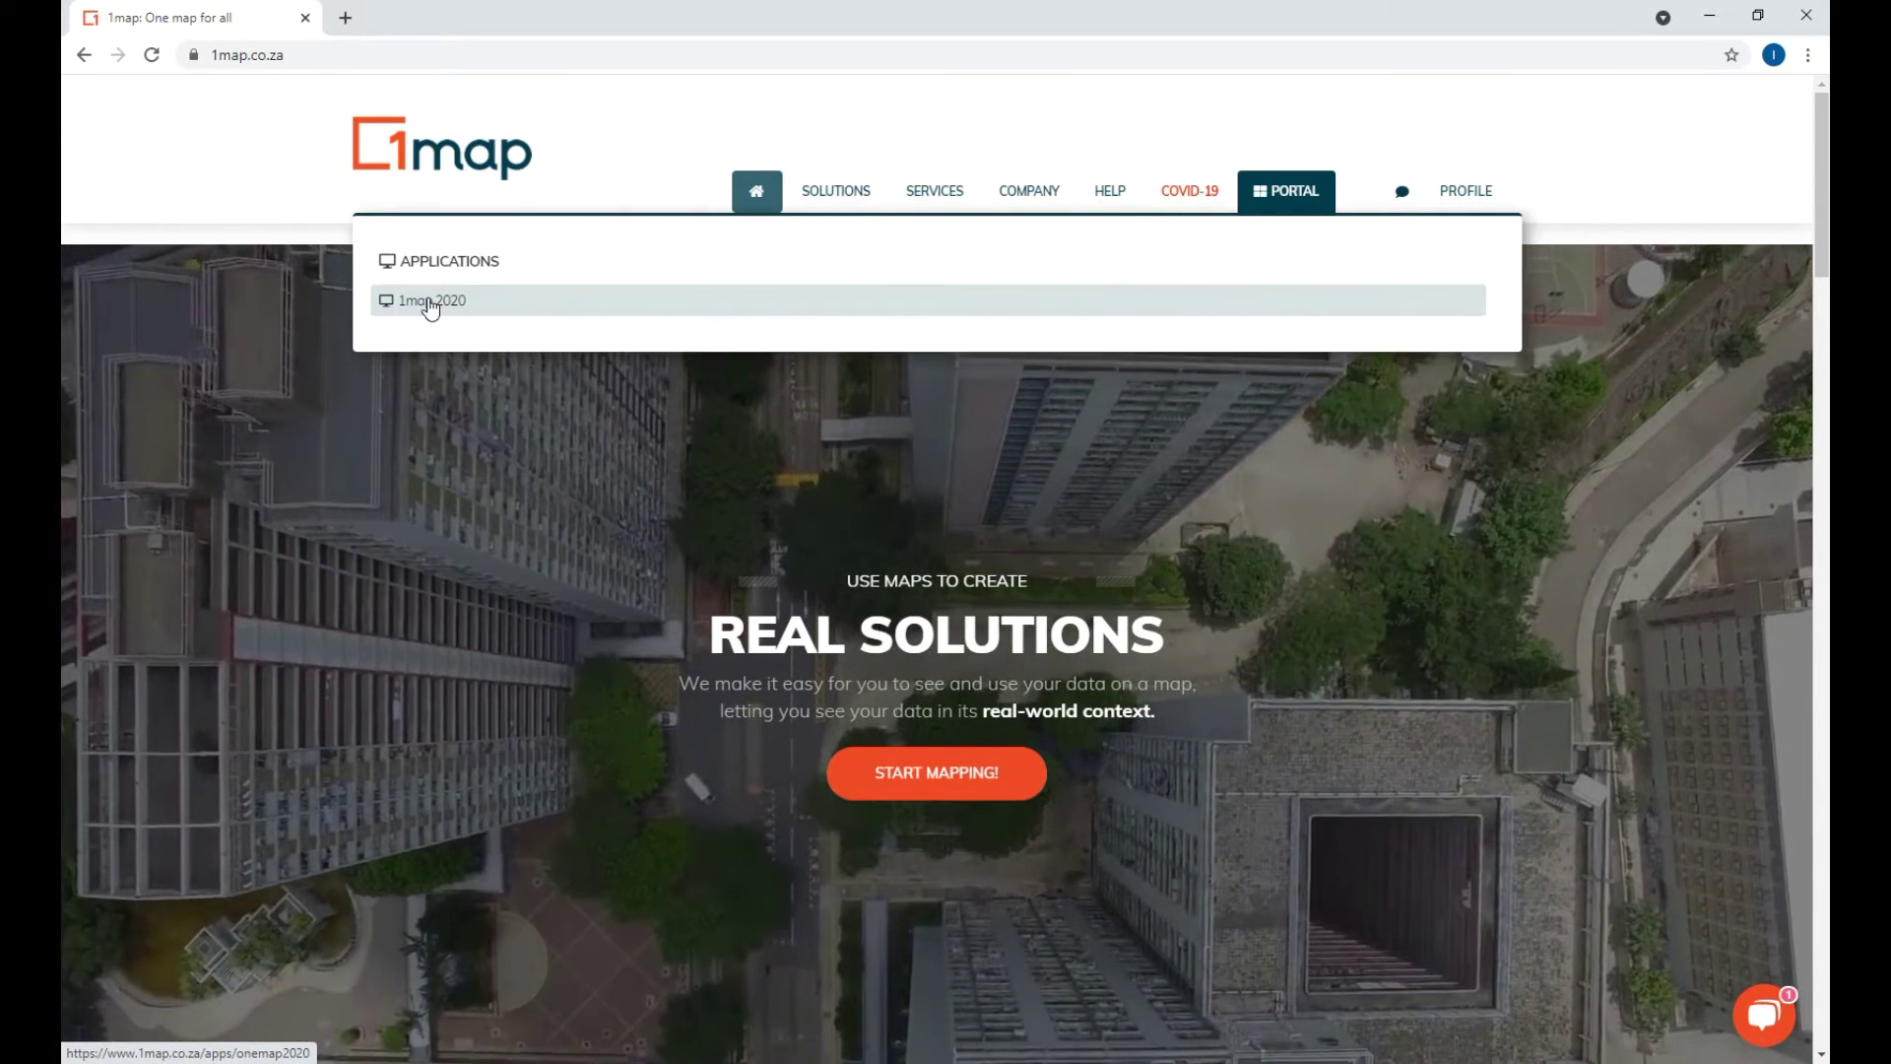
pyautogui.click(429, 307)
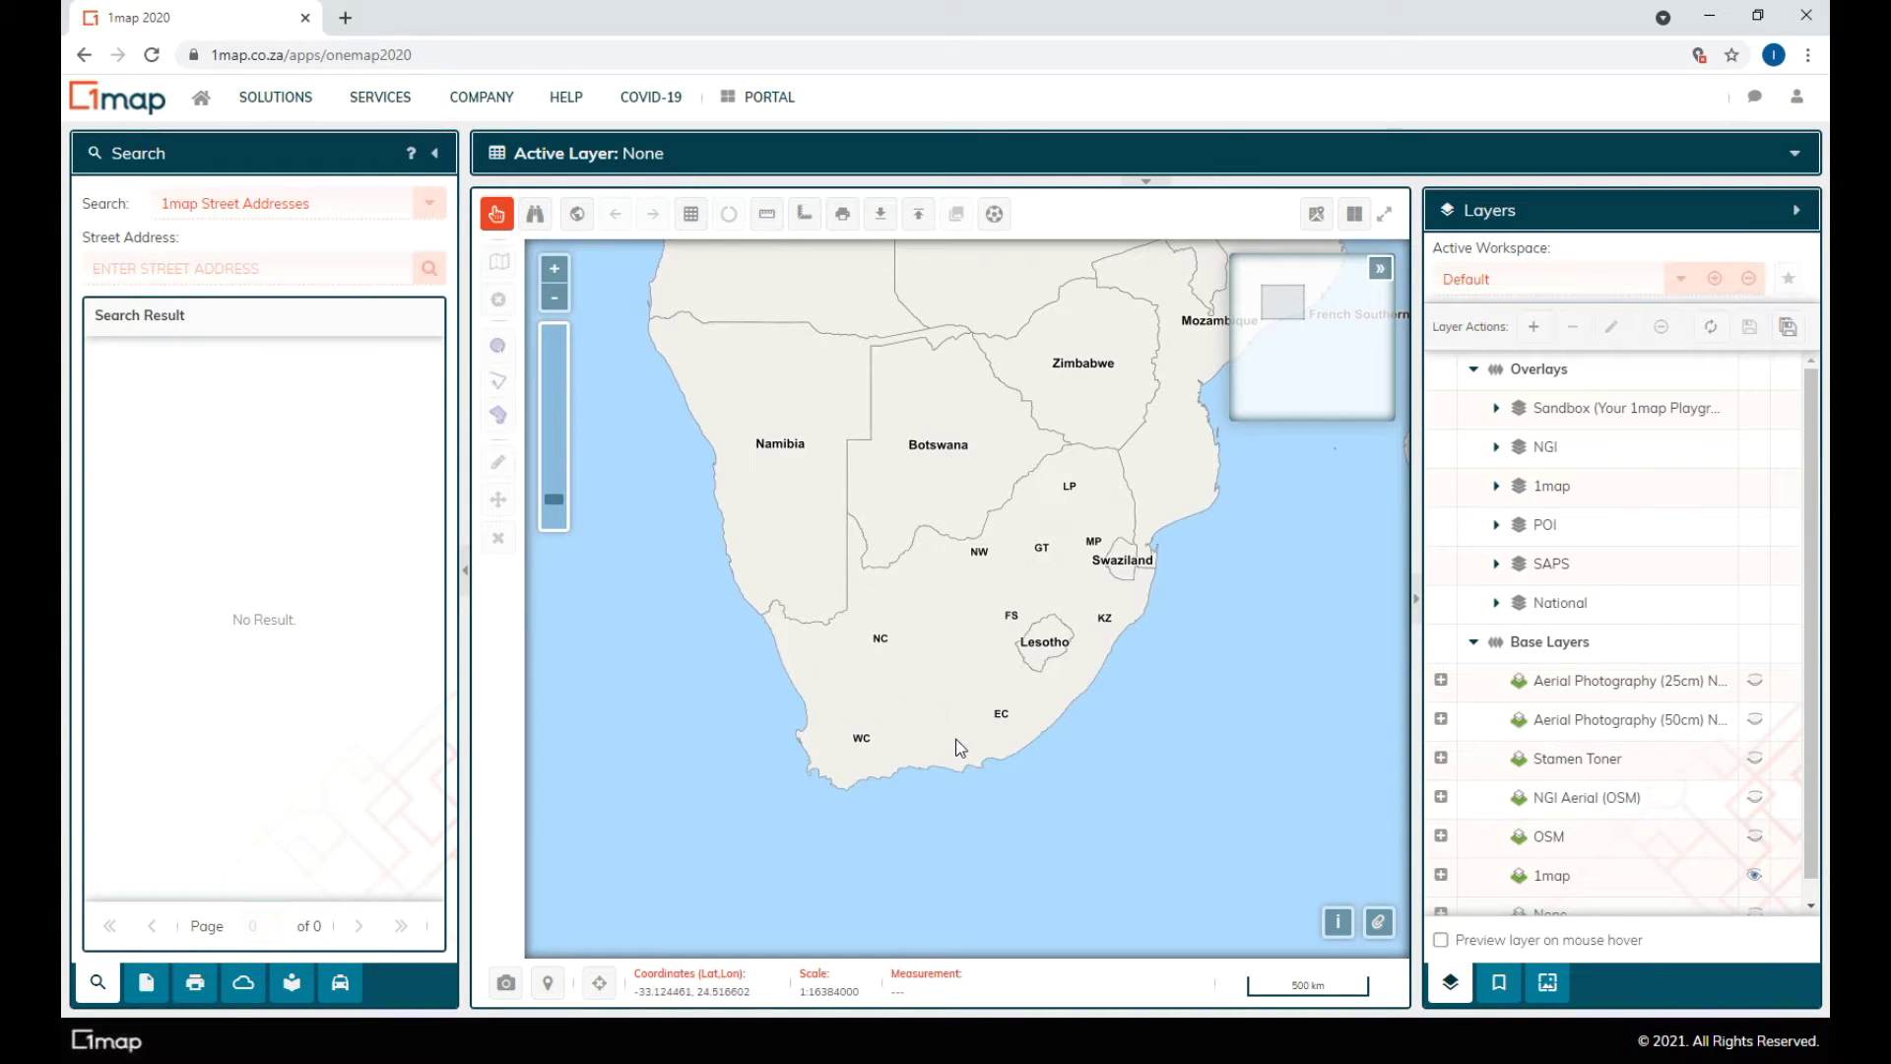
# - Zoom and pan from Nelson Mandela Bay past Alicedale to the Kwanonzwakazi and Sidbury farmland
pyautogui.scroll(1, 1002, 731)
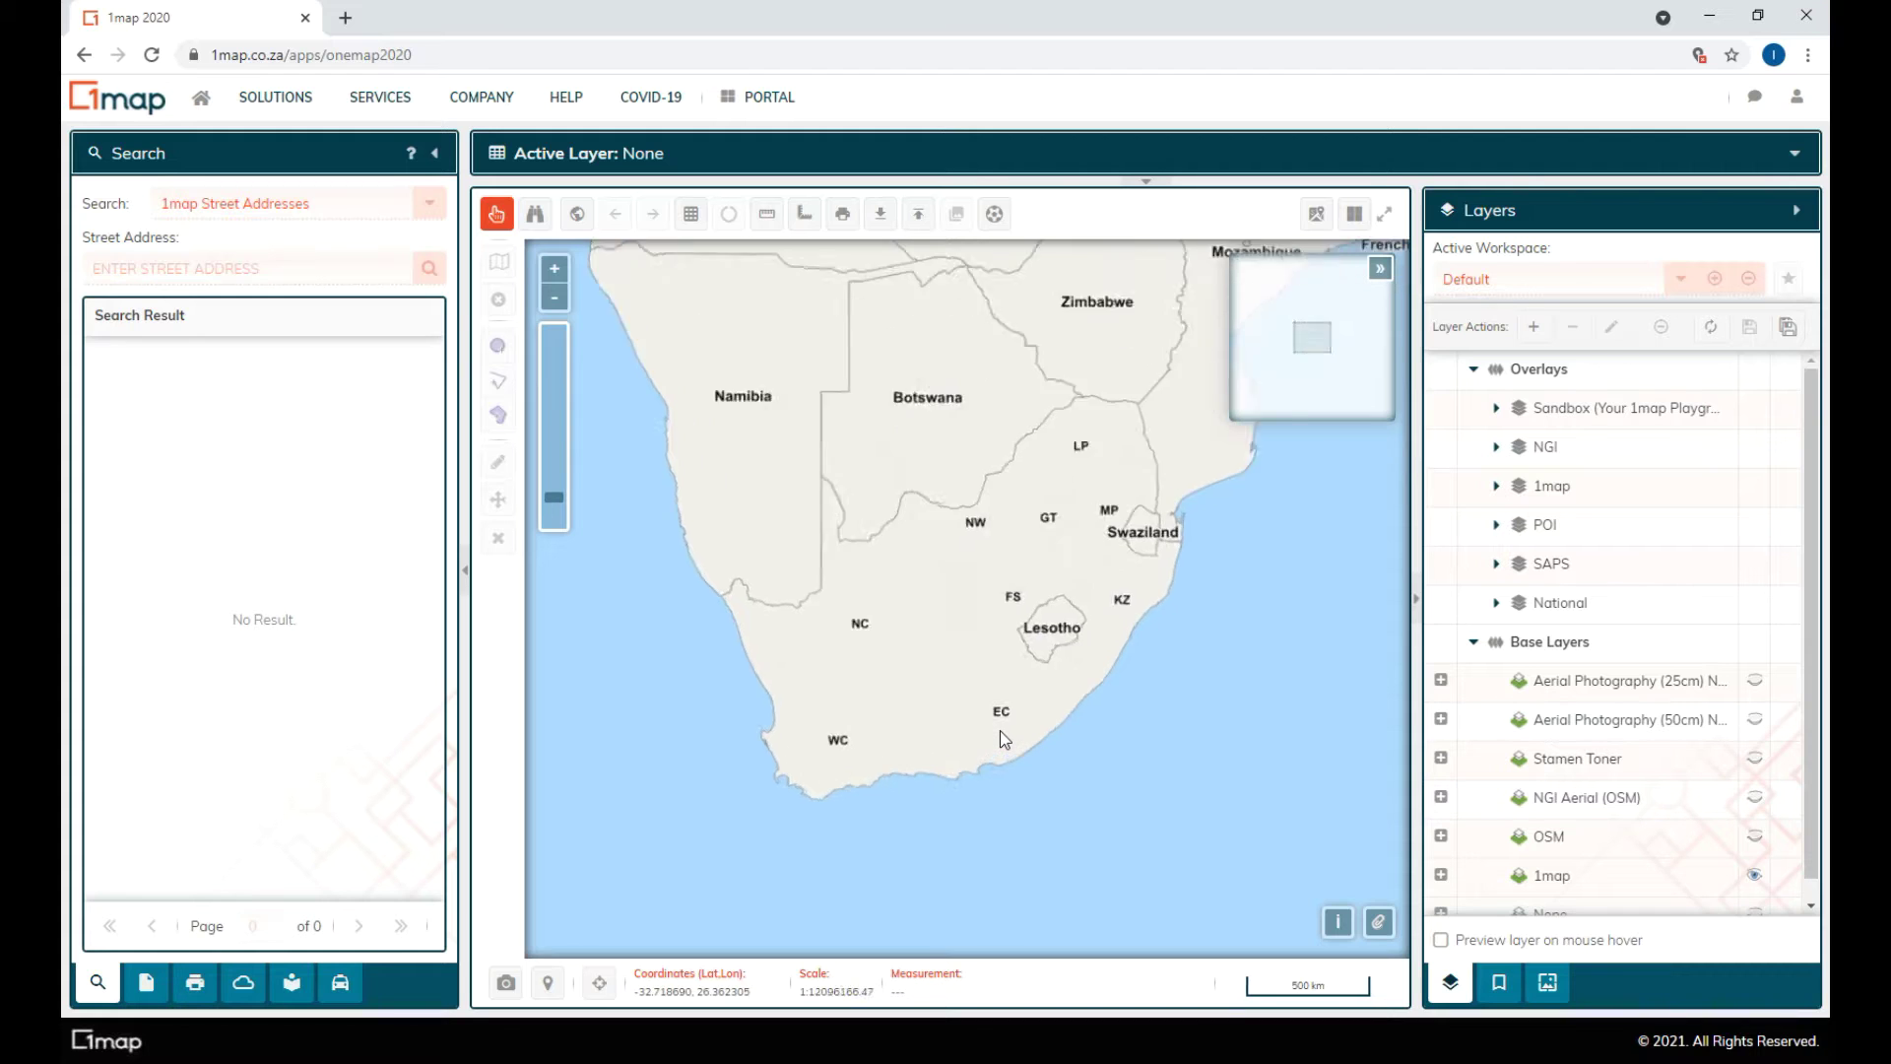
pyautogui.scroll(1, 1001, 734)
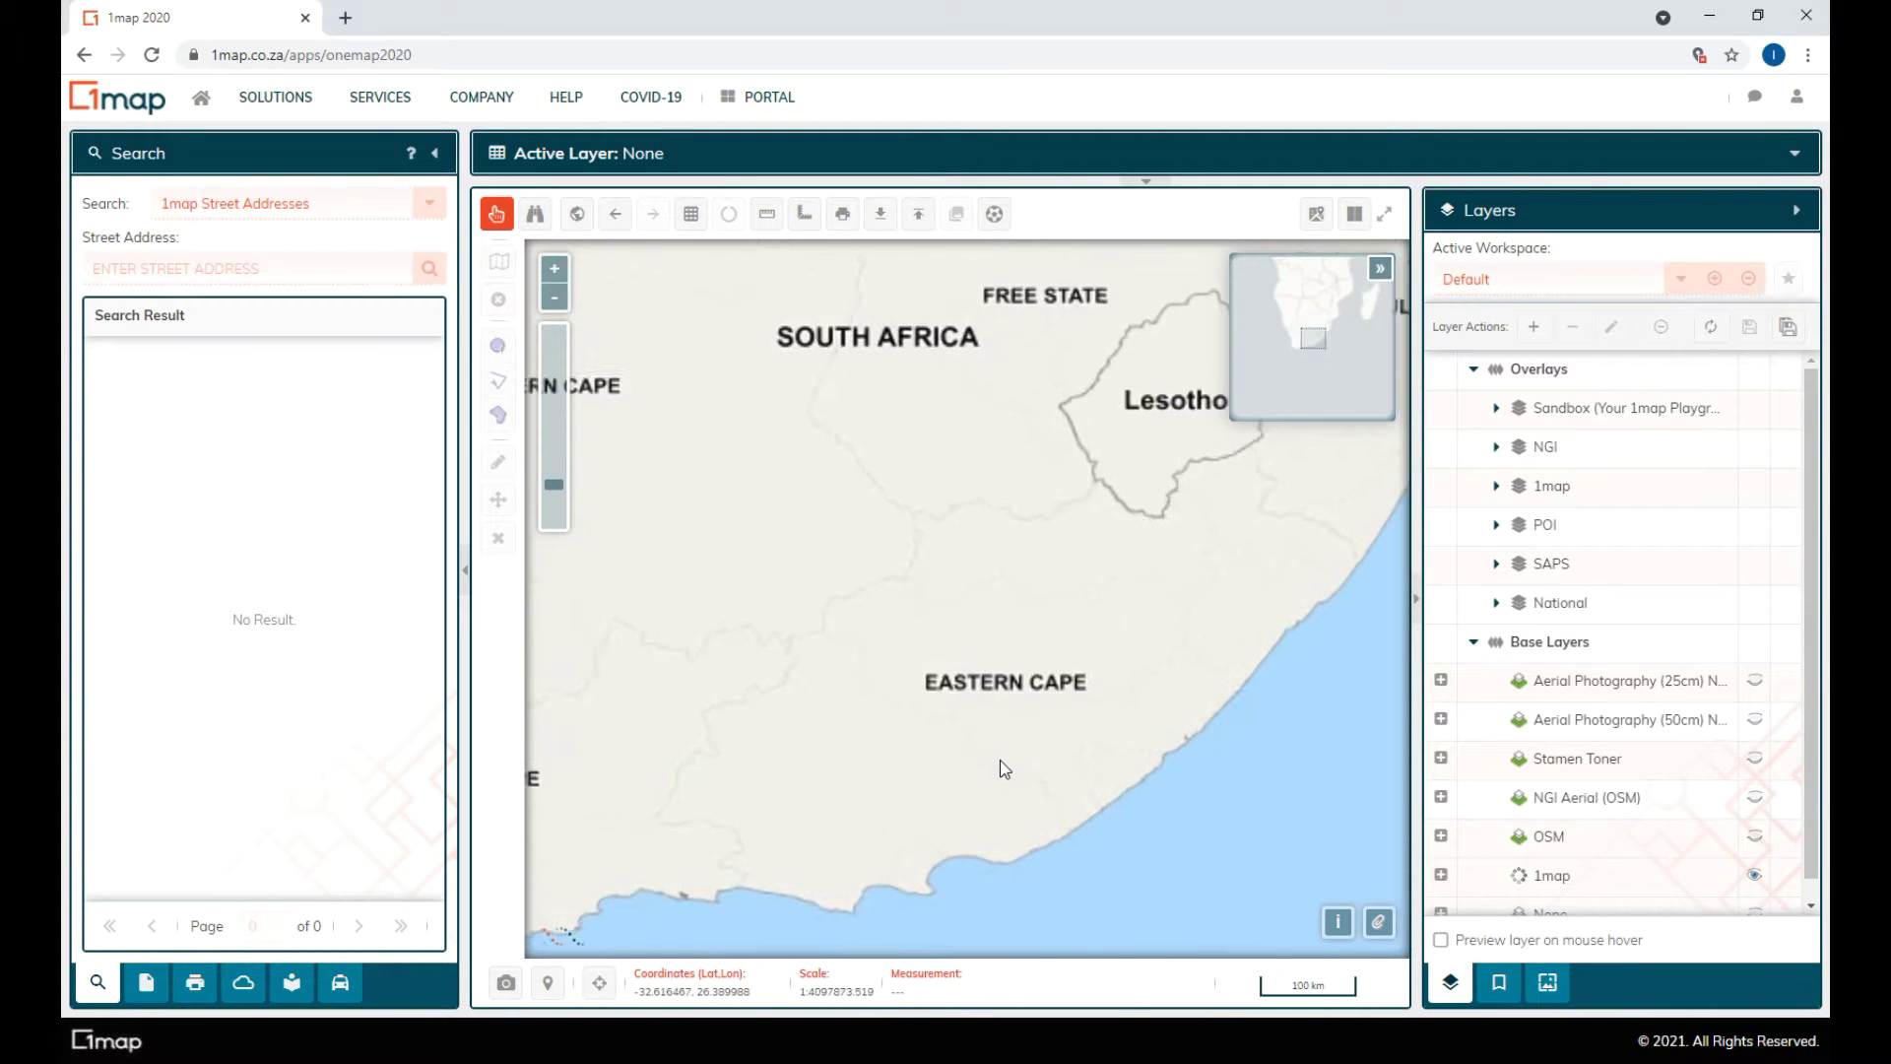
pyautogui.scroll(1, 1037, 794)
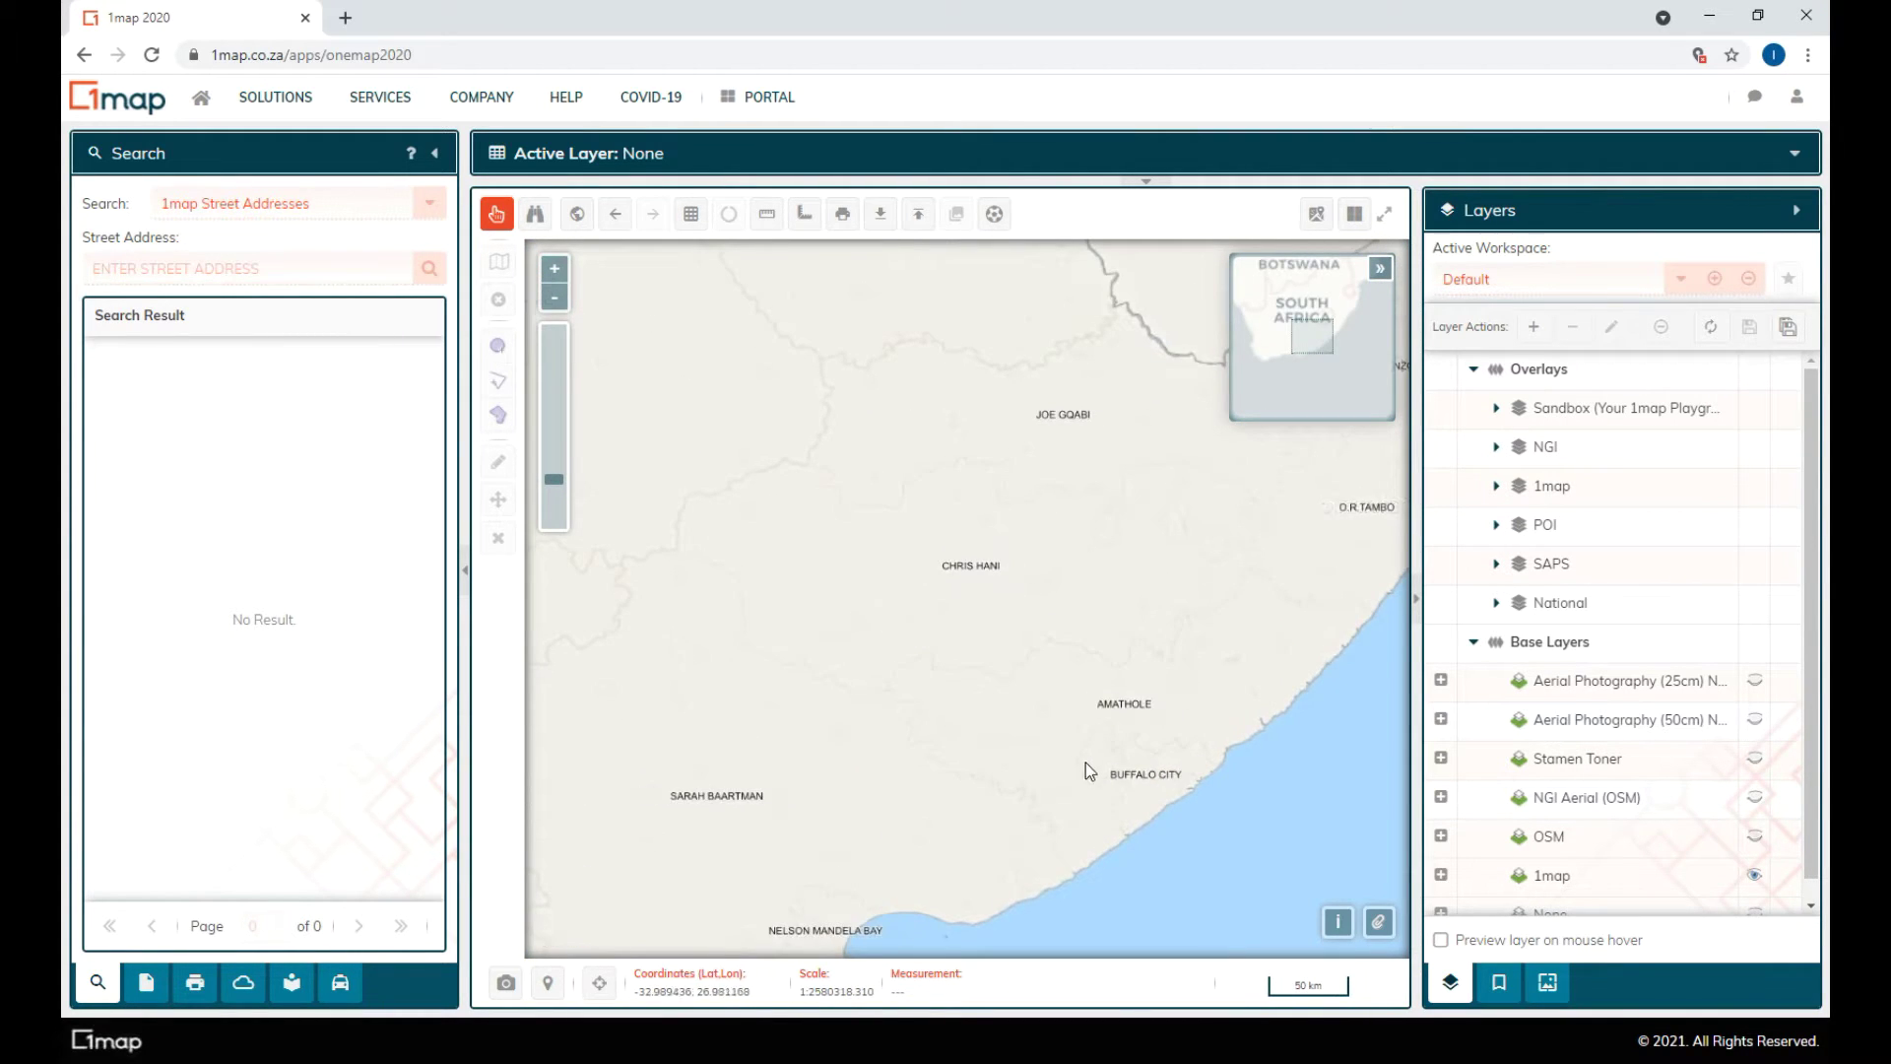
pyautogui.scroll(1, 976, 807)
pyautogui.moveTo(975, 838); pyautogui.dragTo(1077, 705)
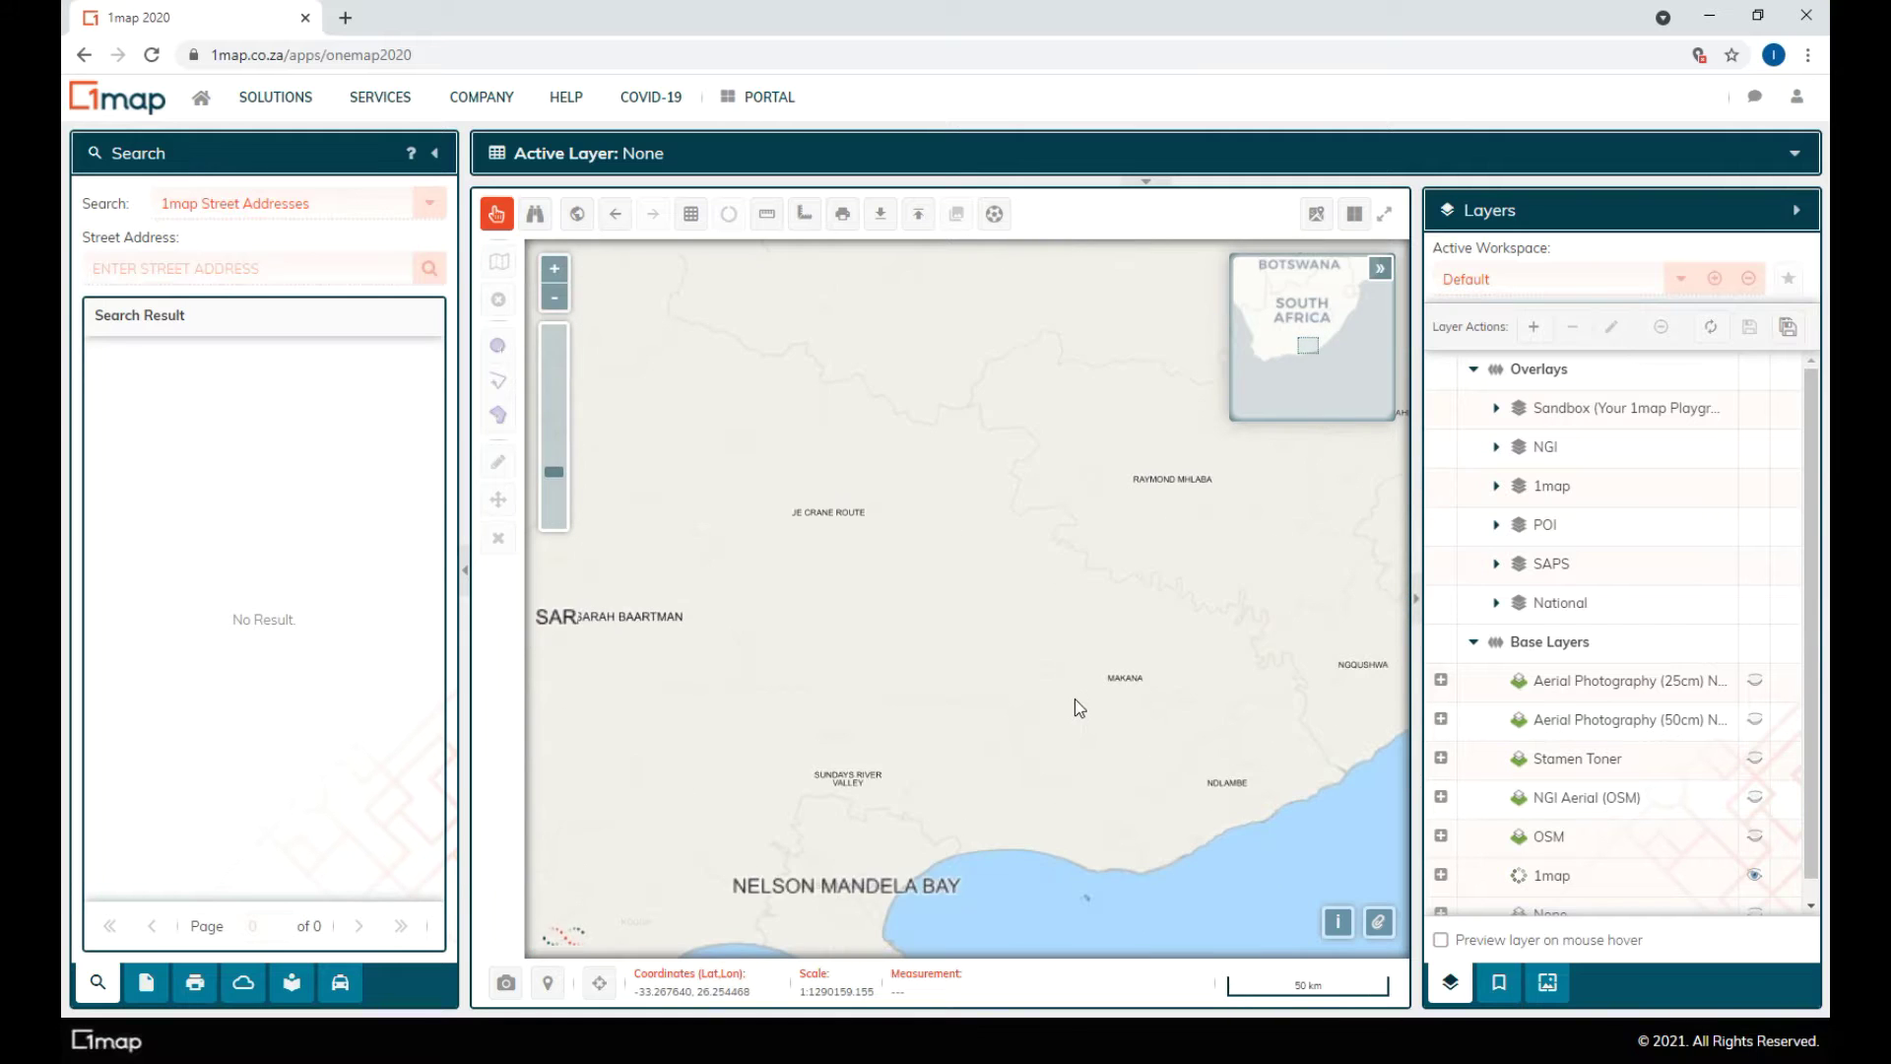
pyautogui.scroll(1, 1084, 711)
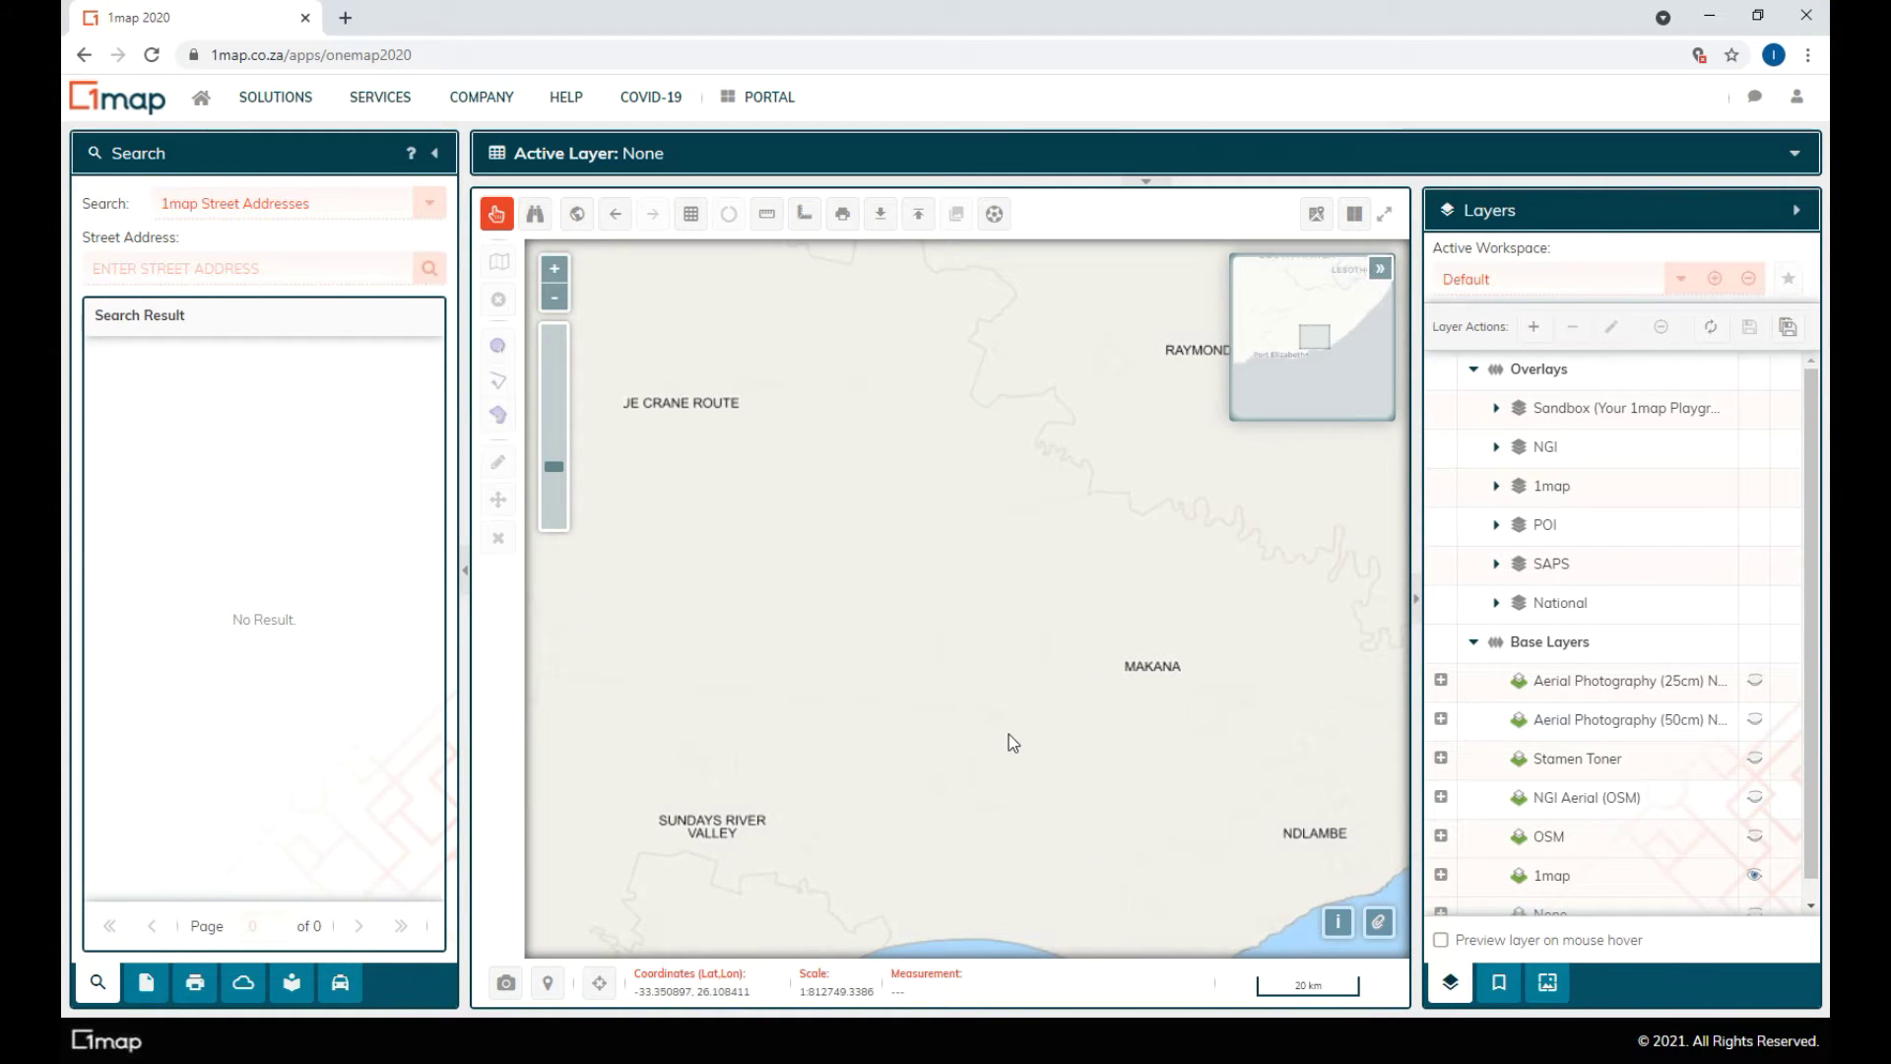
pyautogui.scroll(1, 1008, 735)
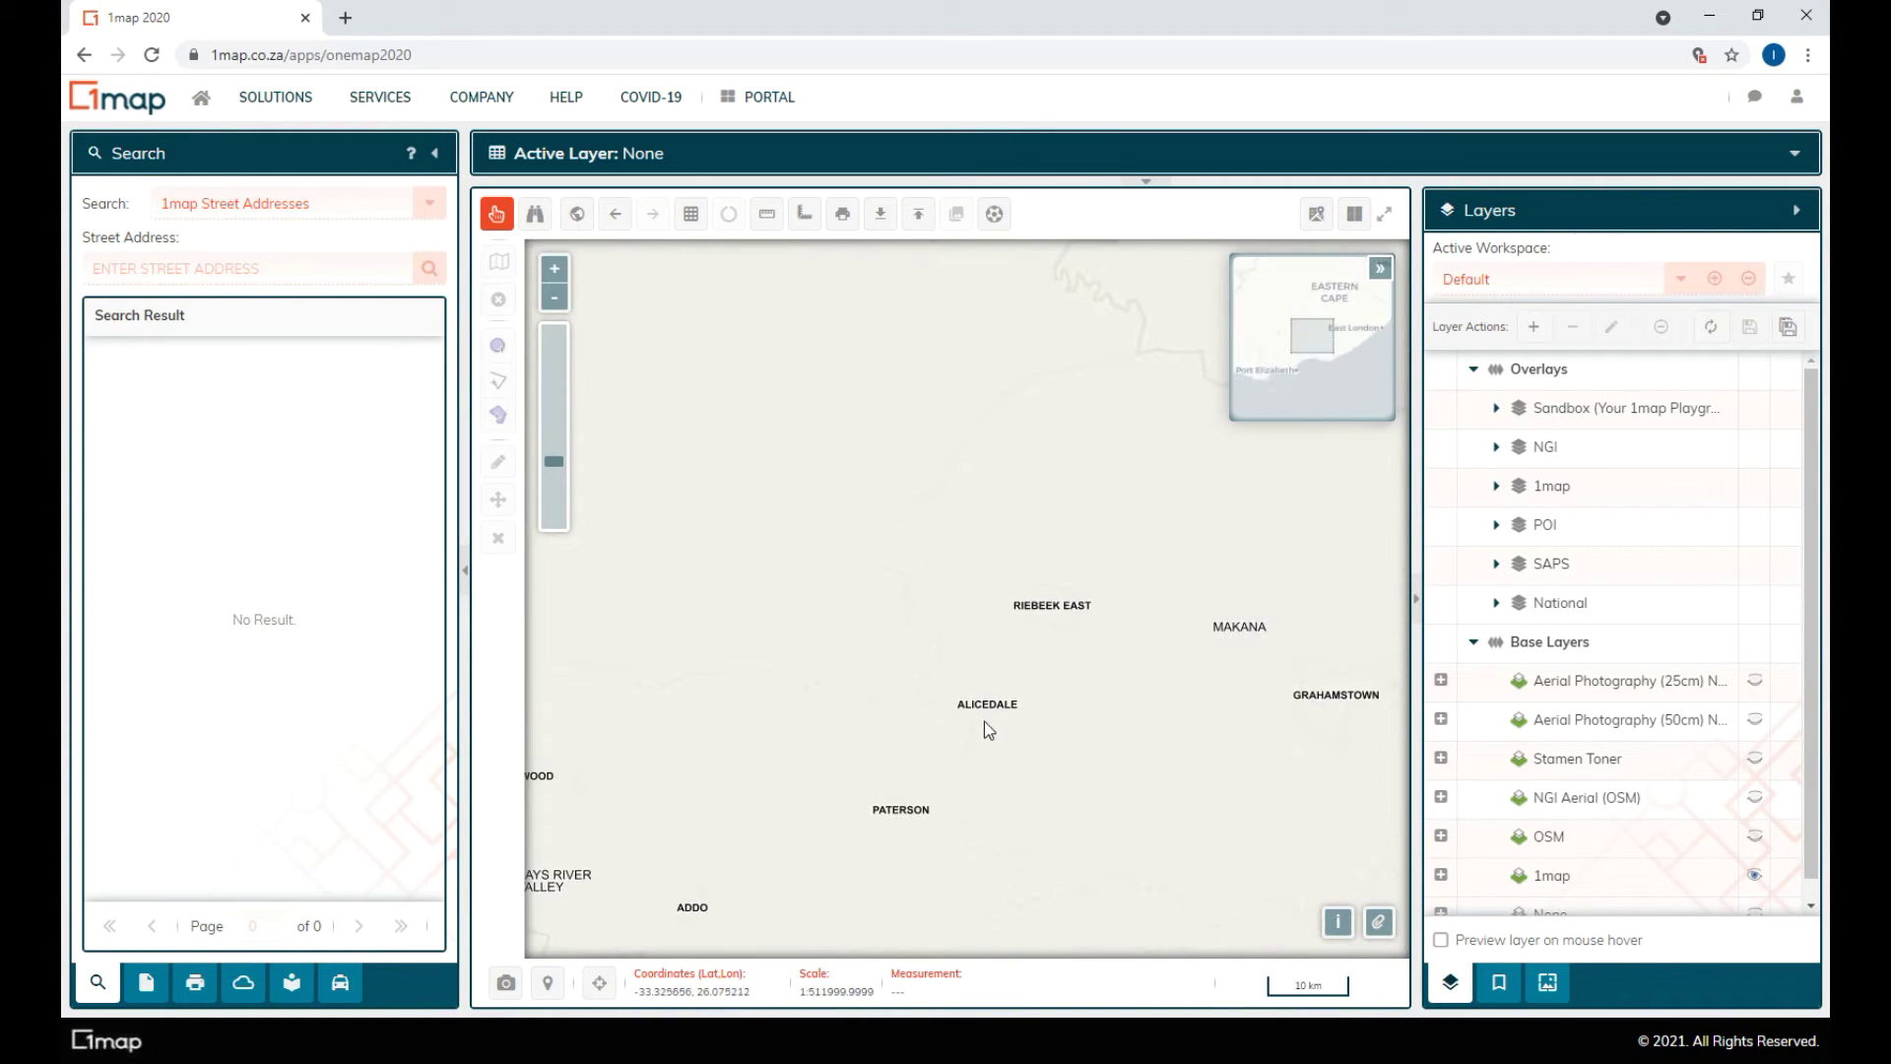
pyautogui.moveTo(984, 721); pyautogui.dragTo(1013, 646)
pyautogui.scroll(1, 1069, 635)
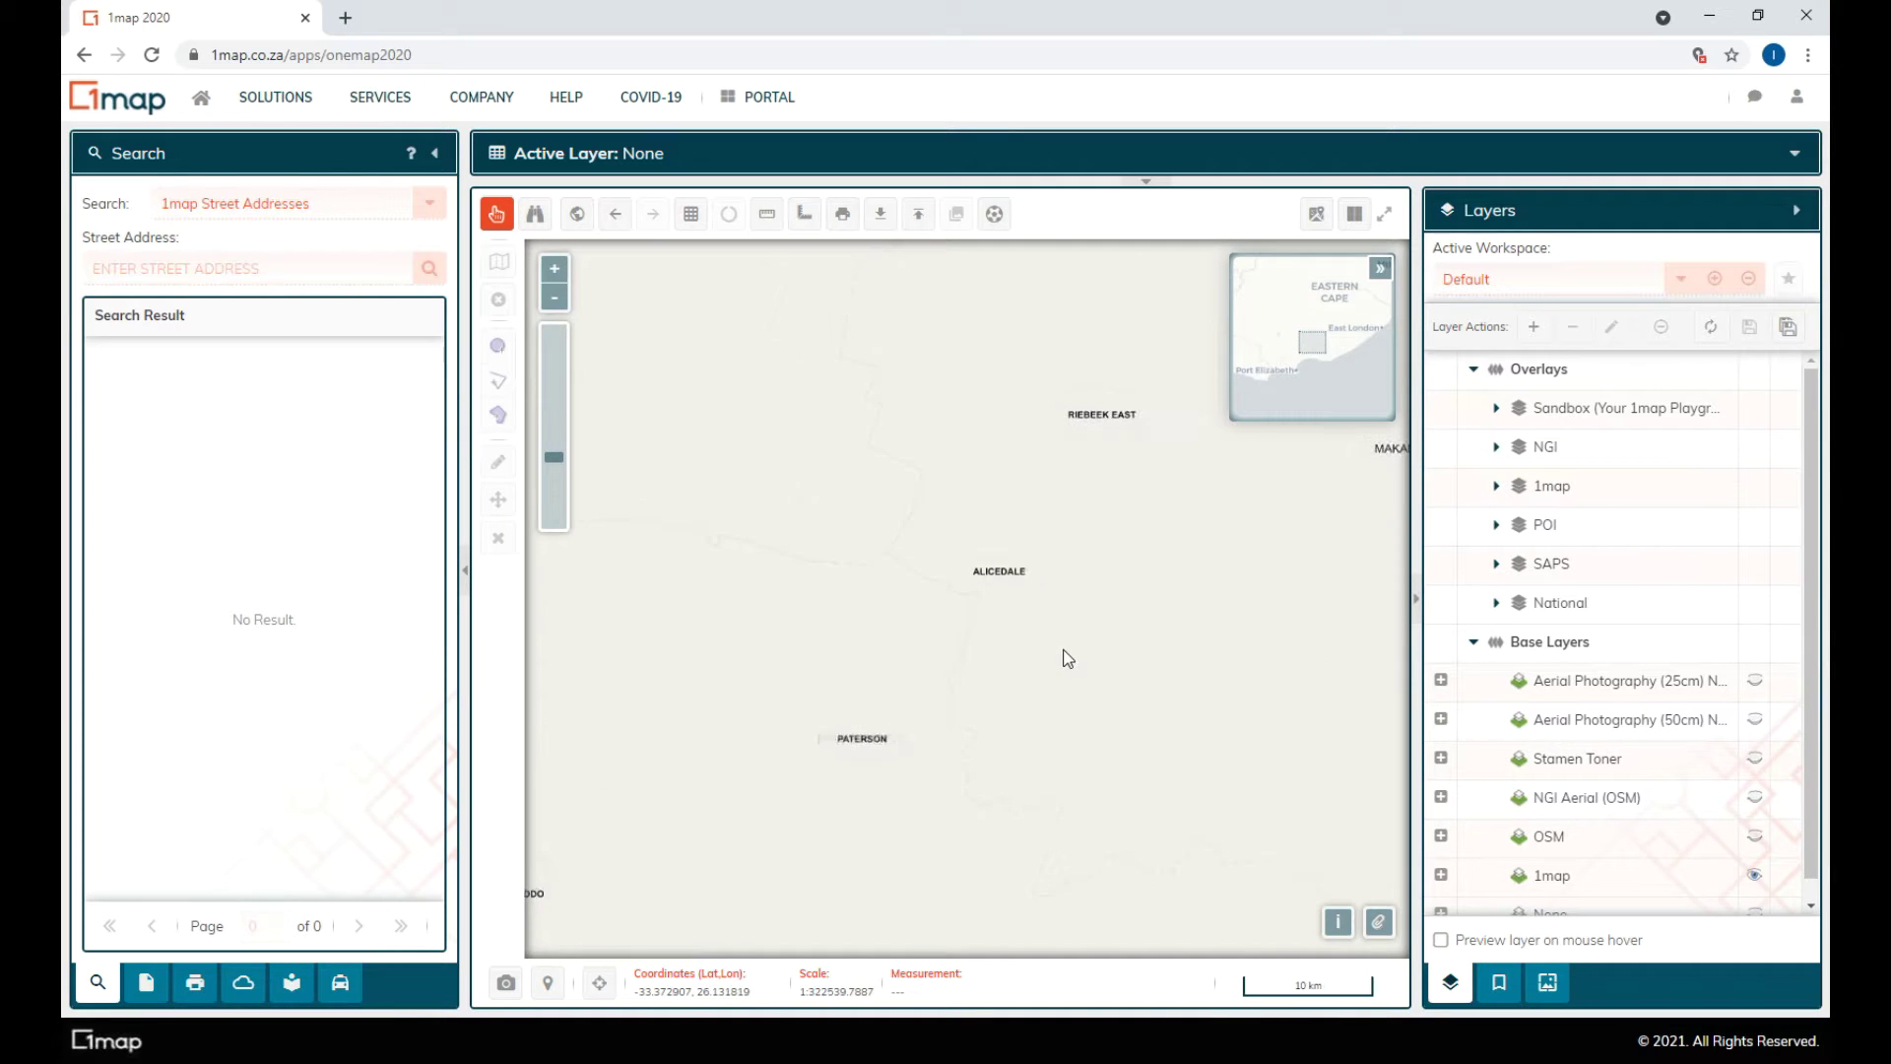
pyautogui.scroll(1, 1067, 657)
pyautogui.scroll(1, 997, 665)
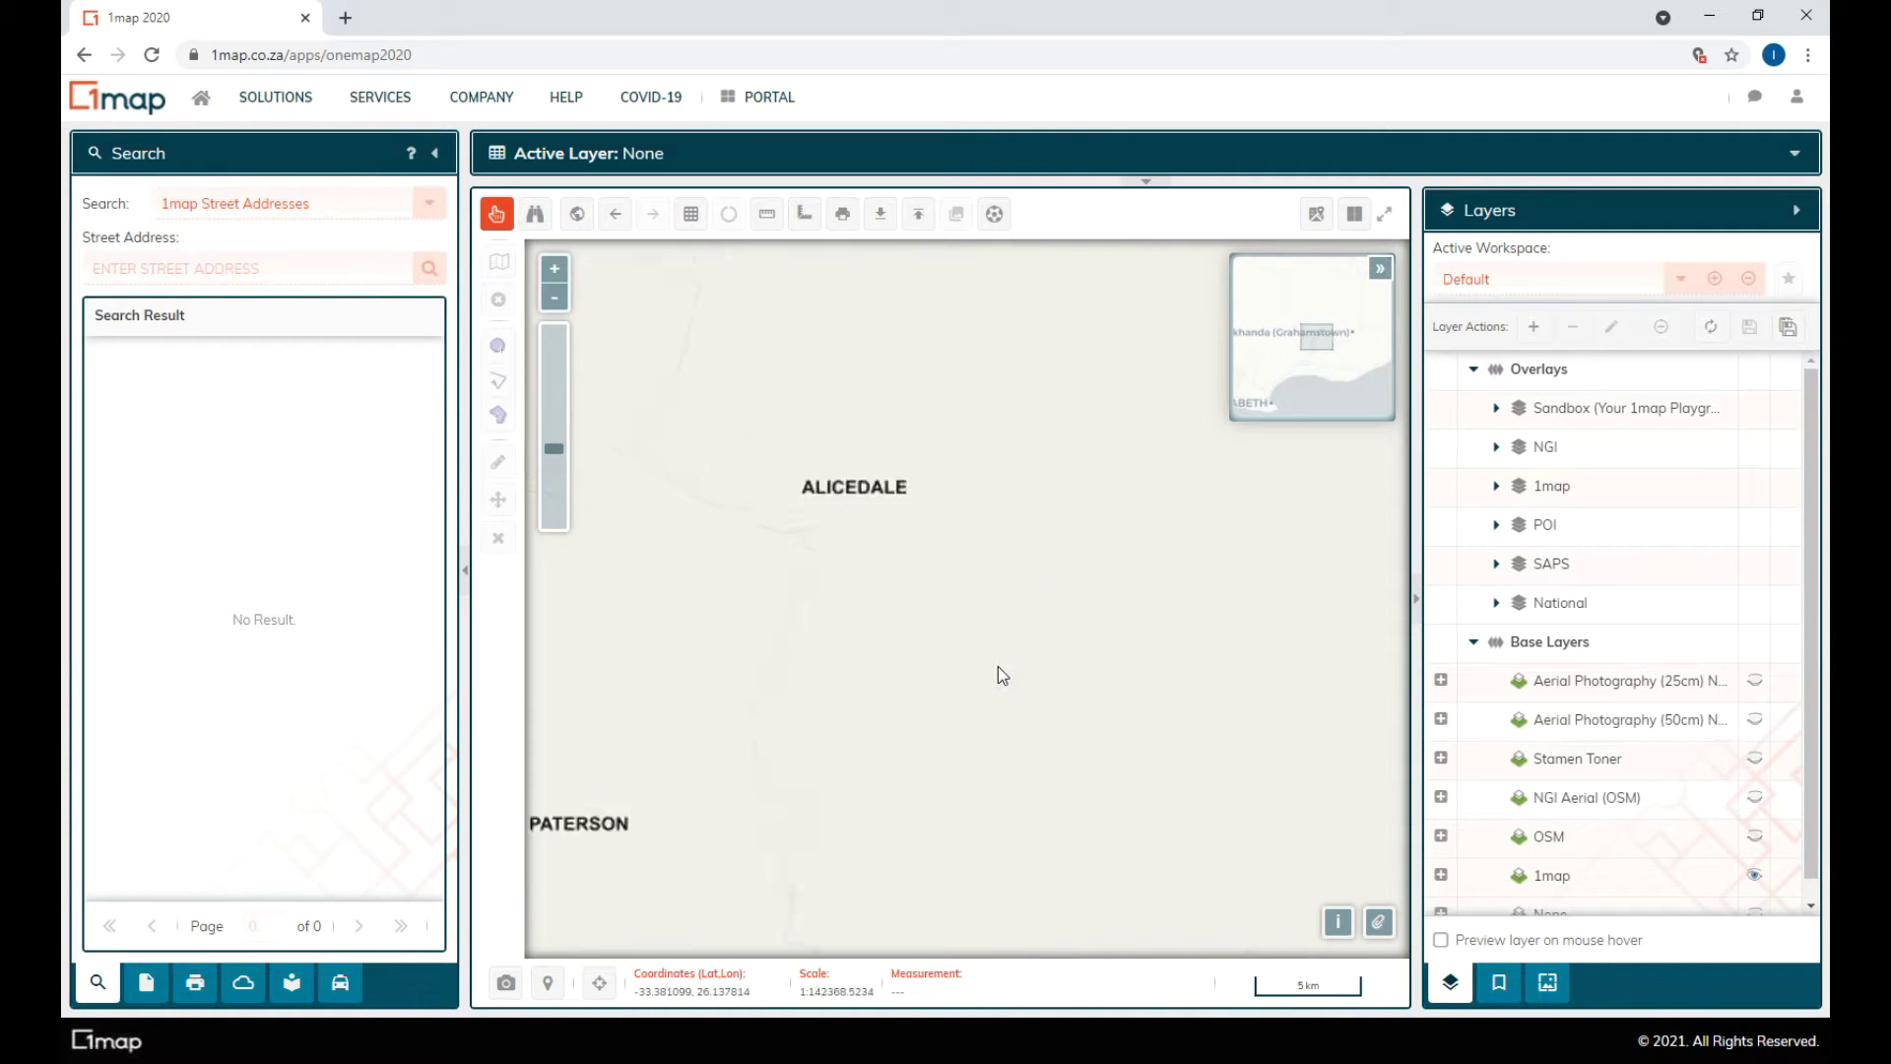
pyautogui.moveTo(996, 666); pyautogui.dragTo(984, 764)
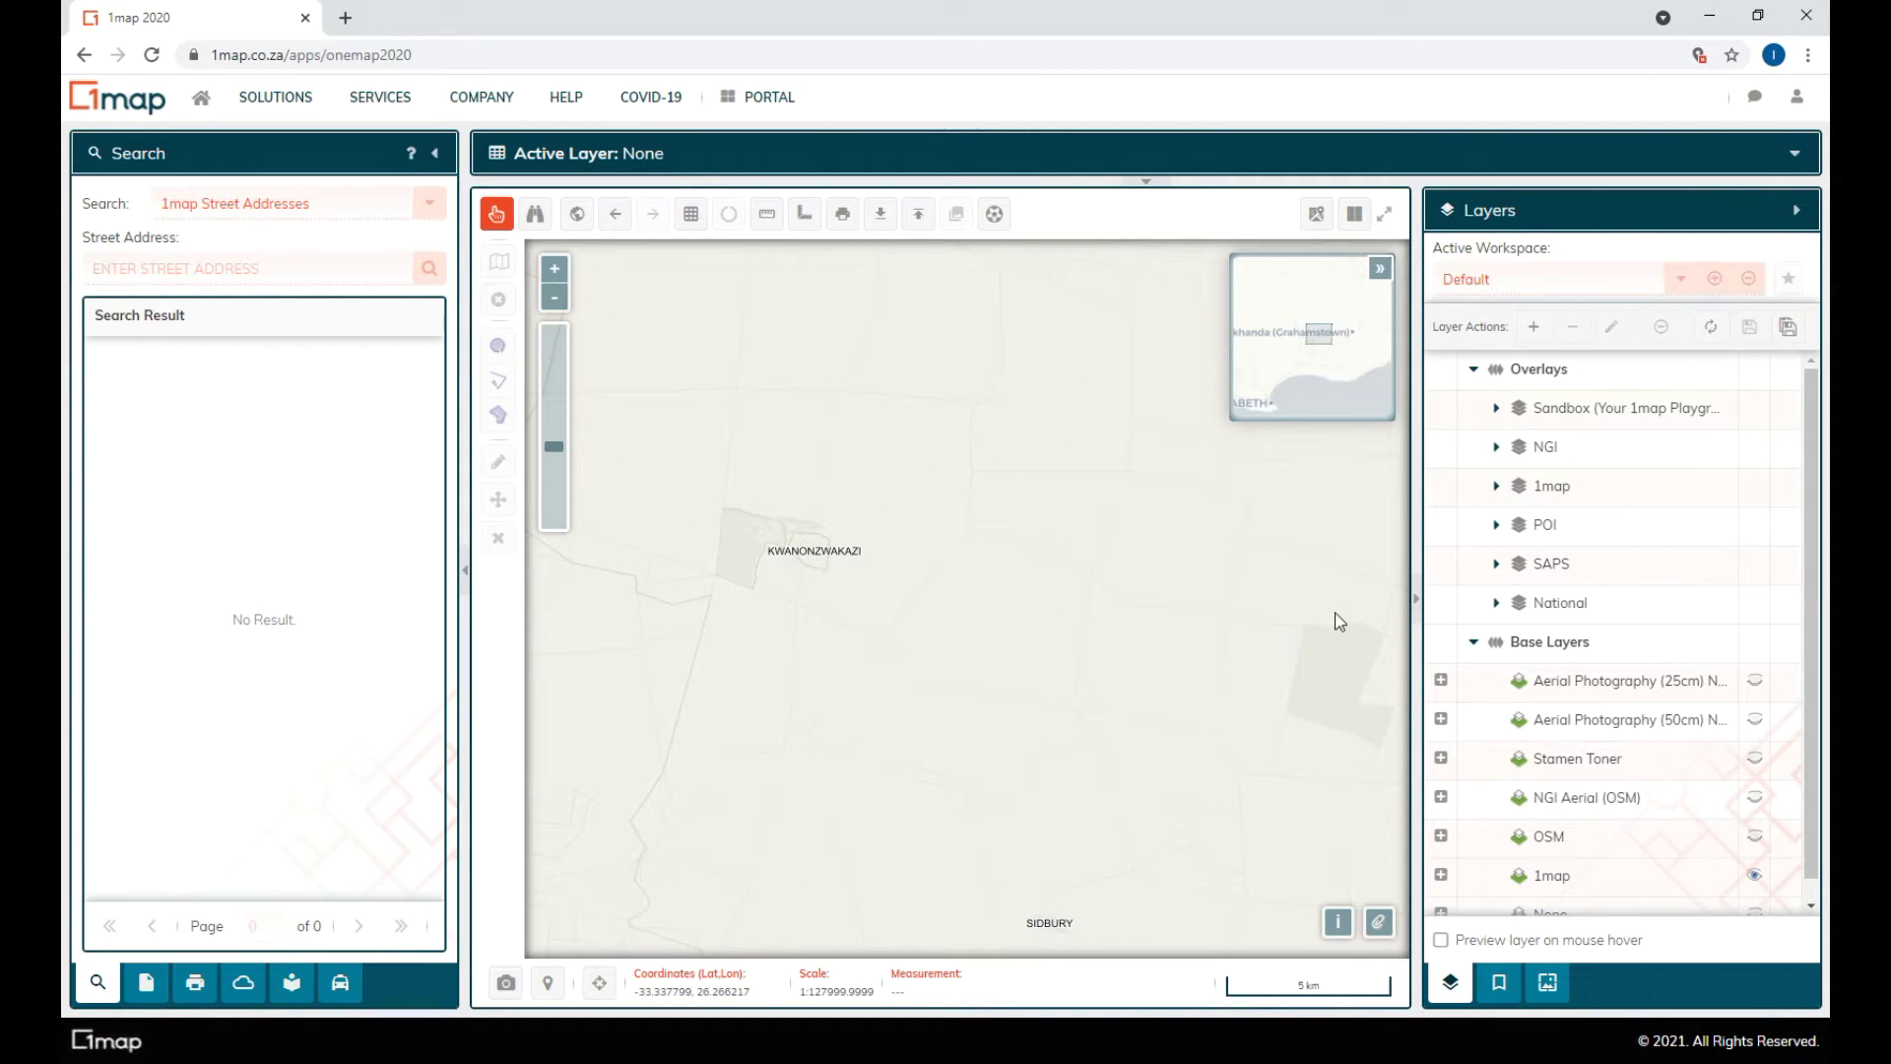
# - Under Overlays > 1map, show 1map Farms (Printing) and make 1map Farm Portions the active layer
pyautogui.click(1473, 369)
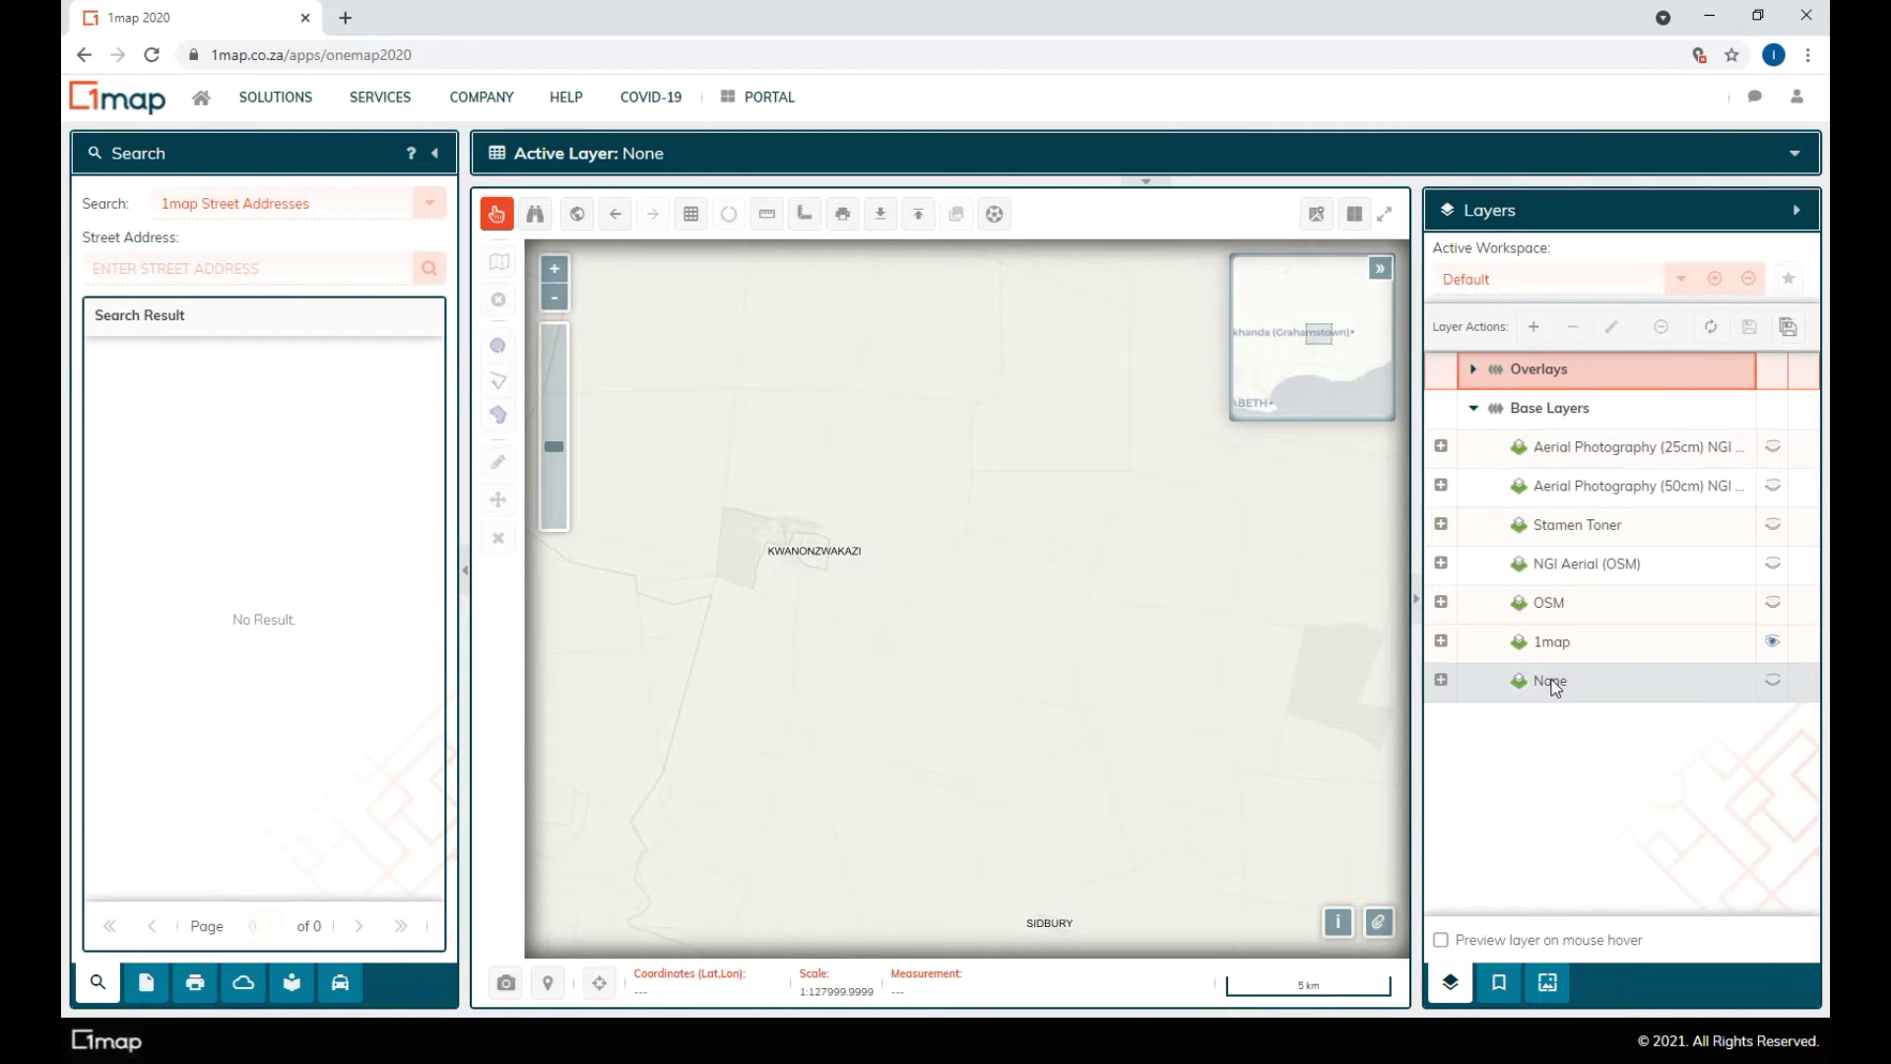
pyautogui.click(1474, 370)
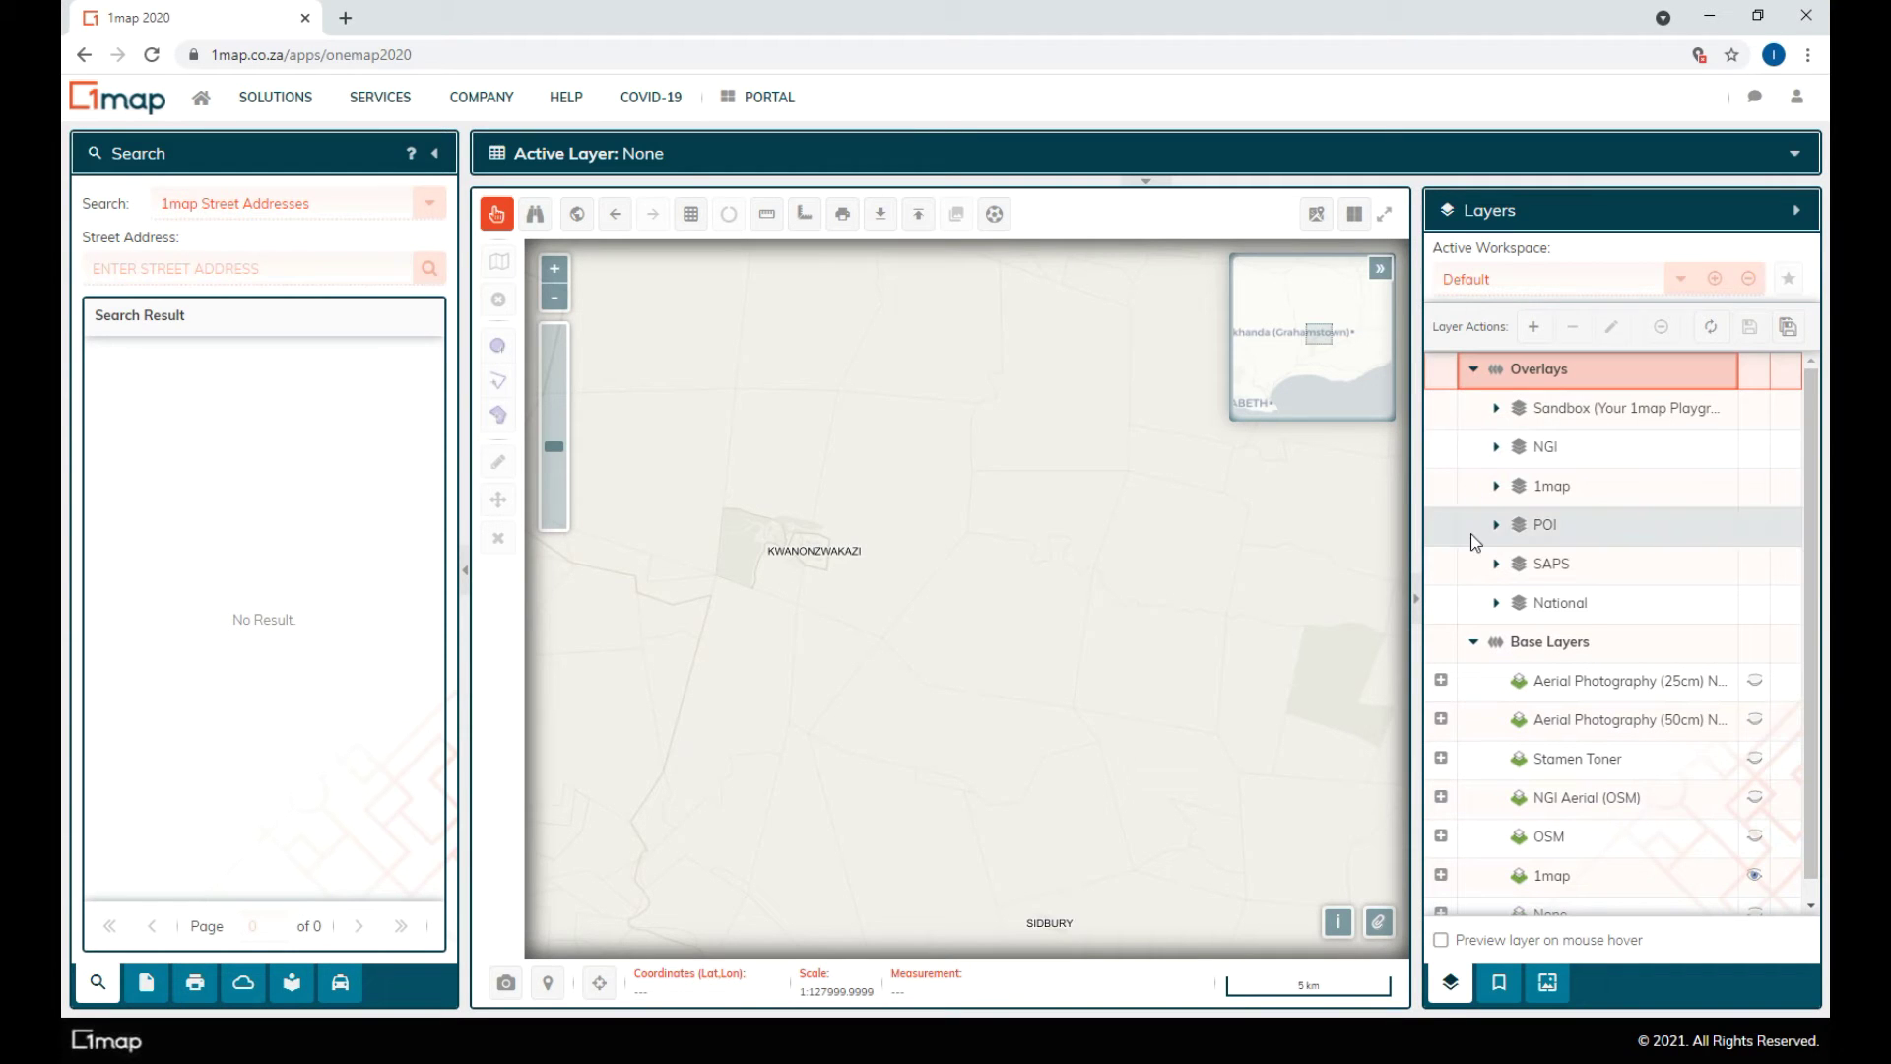
pyautogui.click(1496, 486)
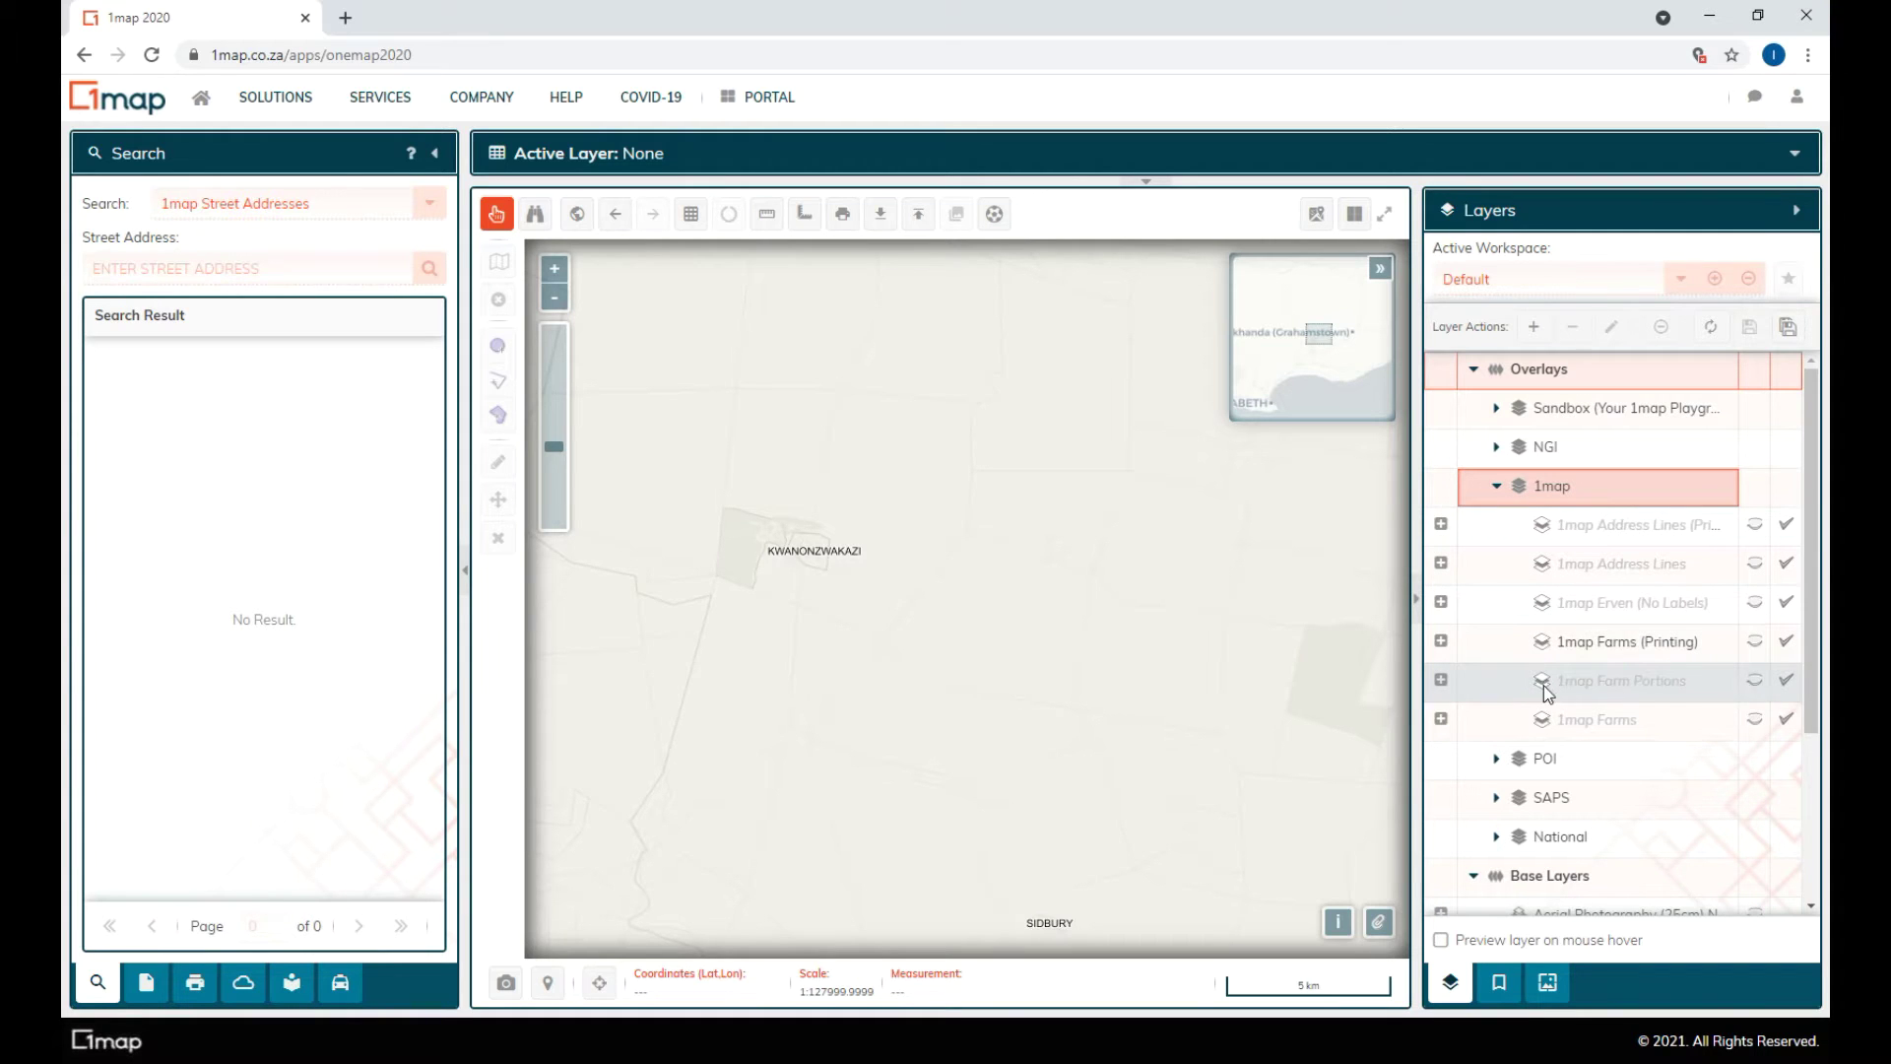
pyautogui.click(1755, 643)
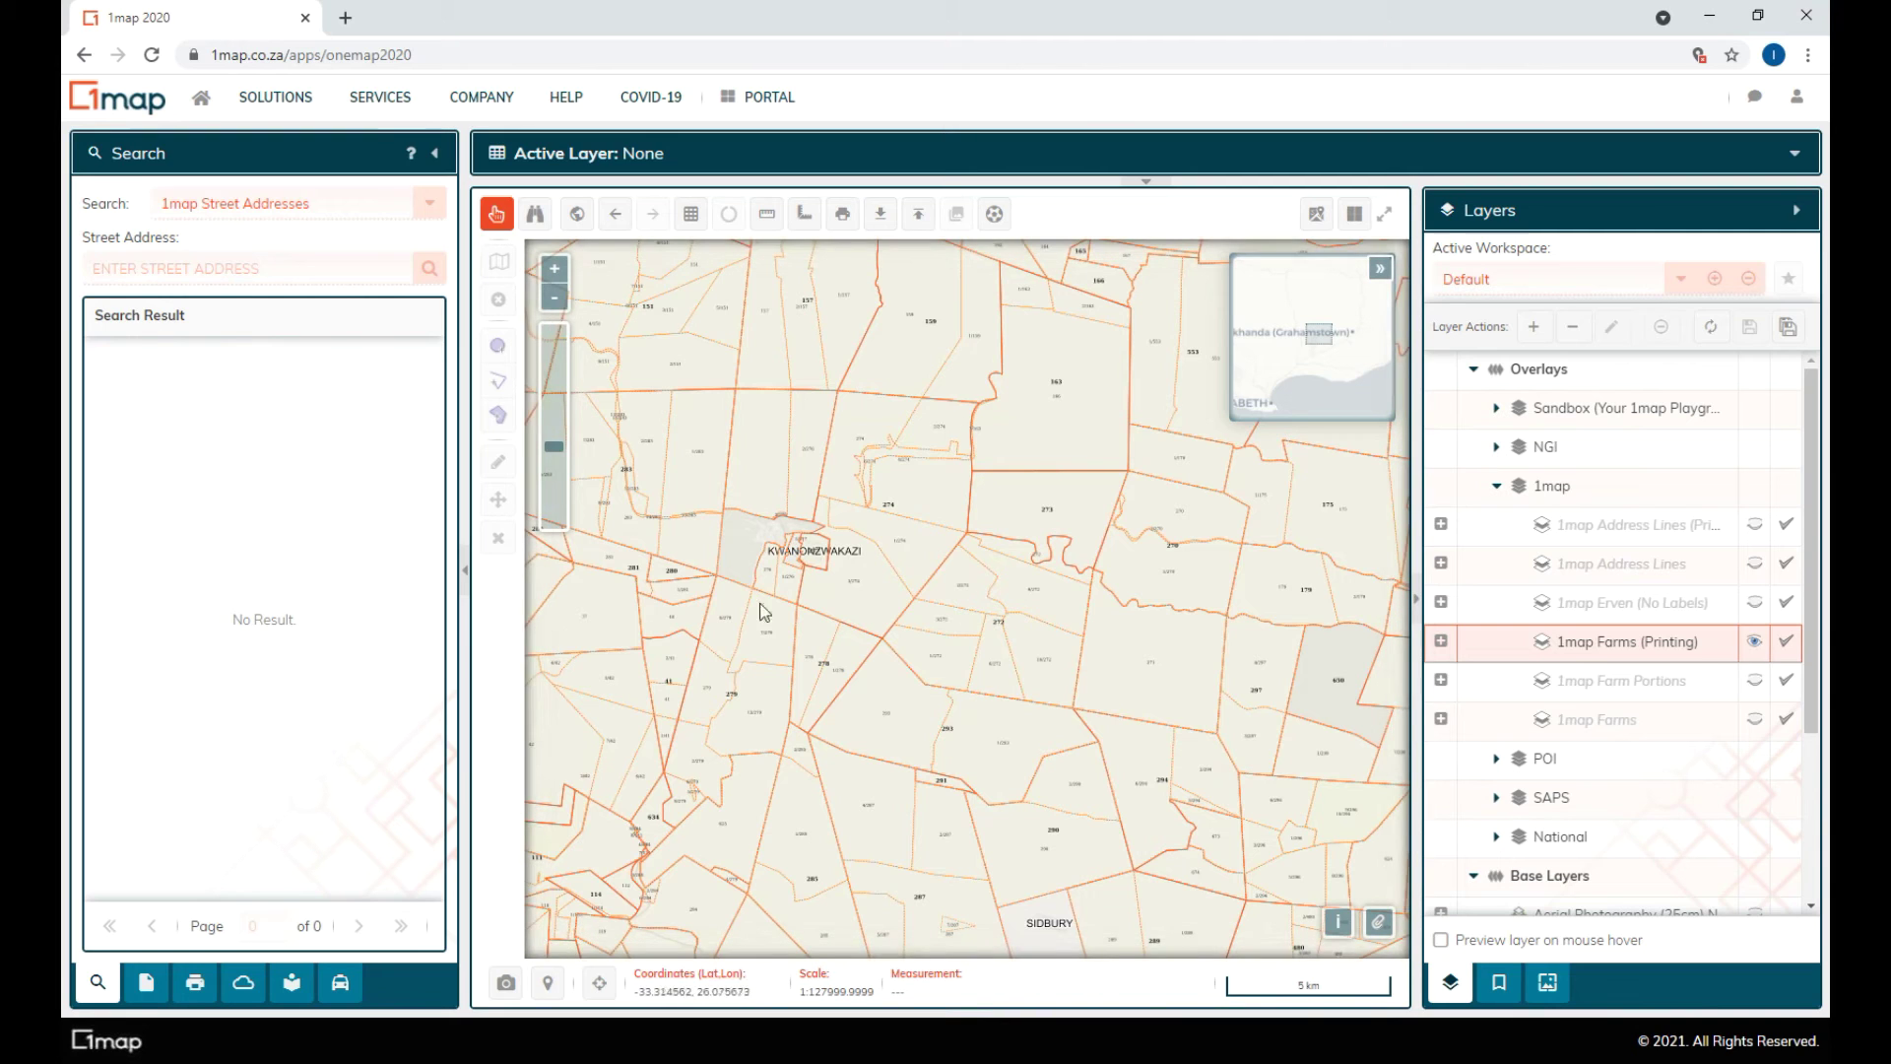
pyautogui.click(1755, 681)
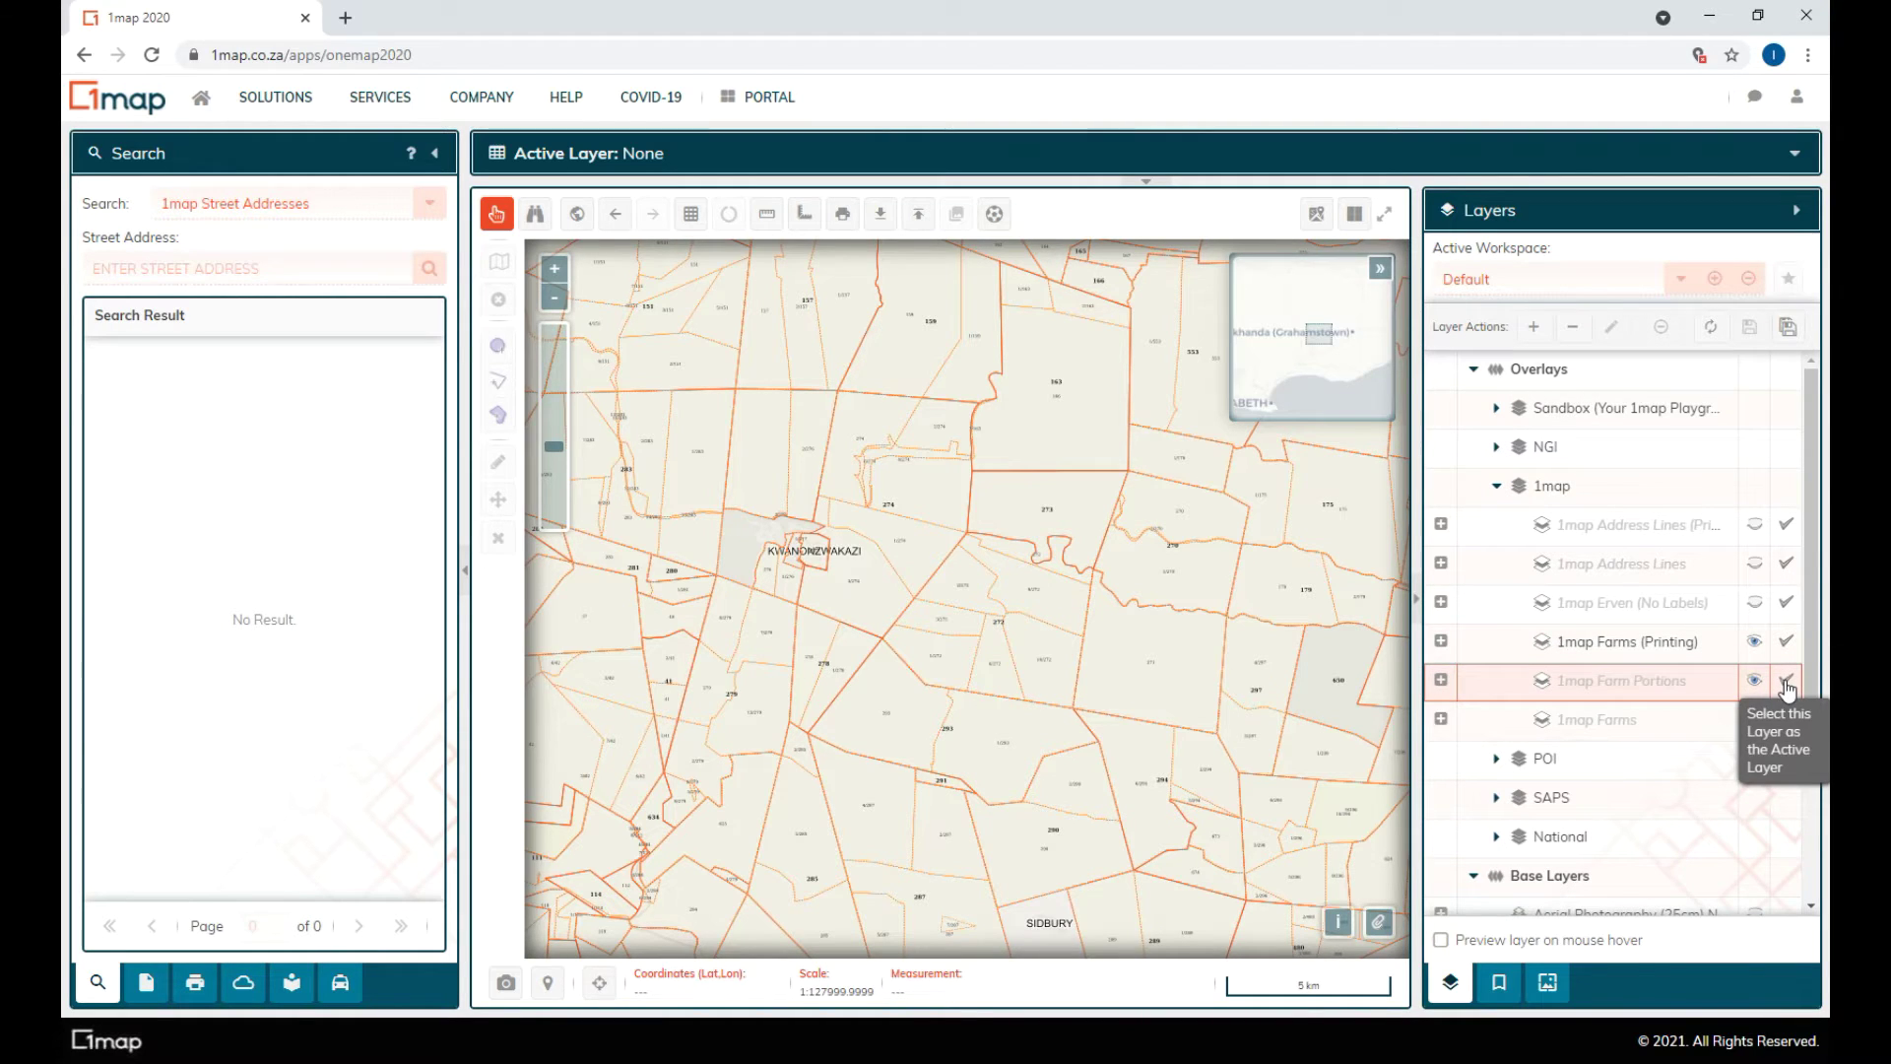
pyautogui.click(1787, 684)
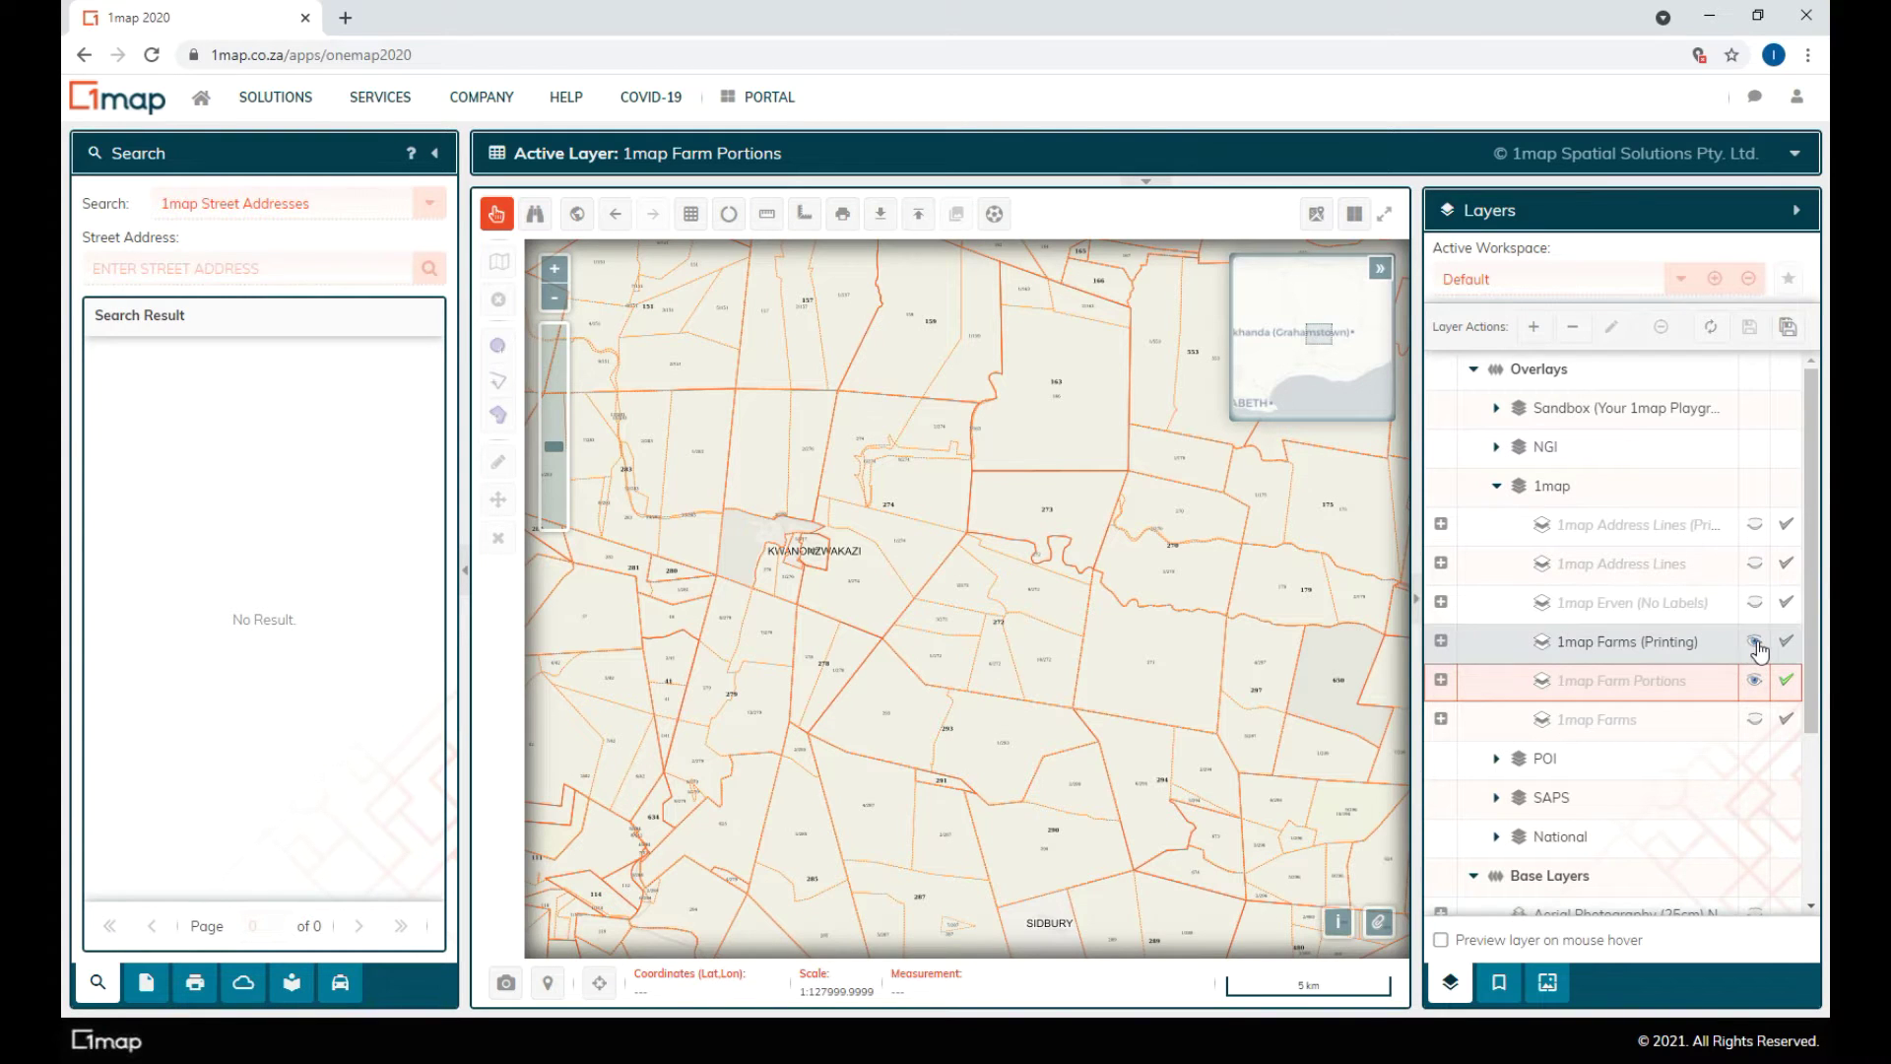
pyautogui.click(1757, 642)
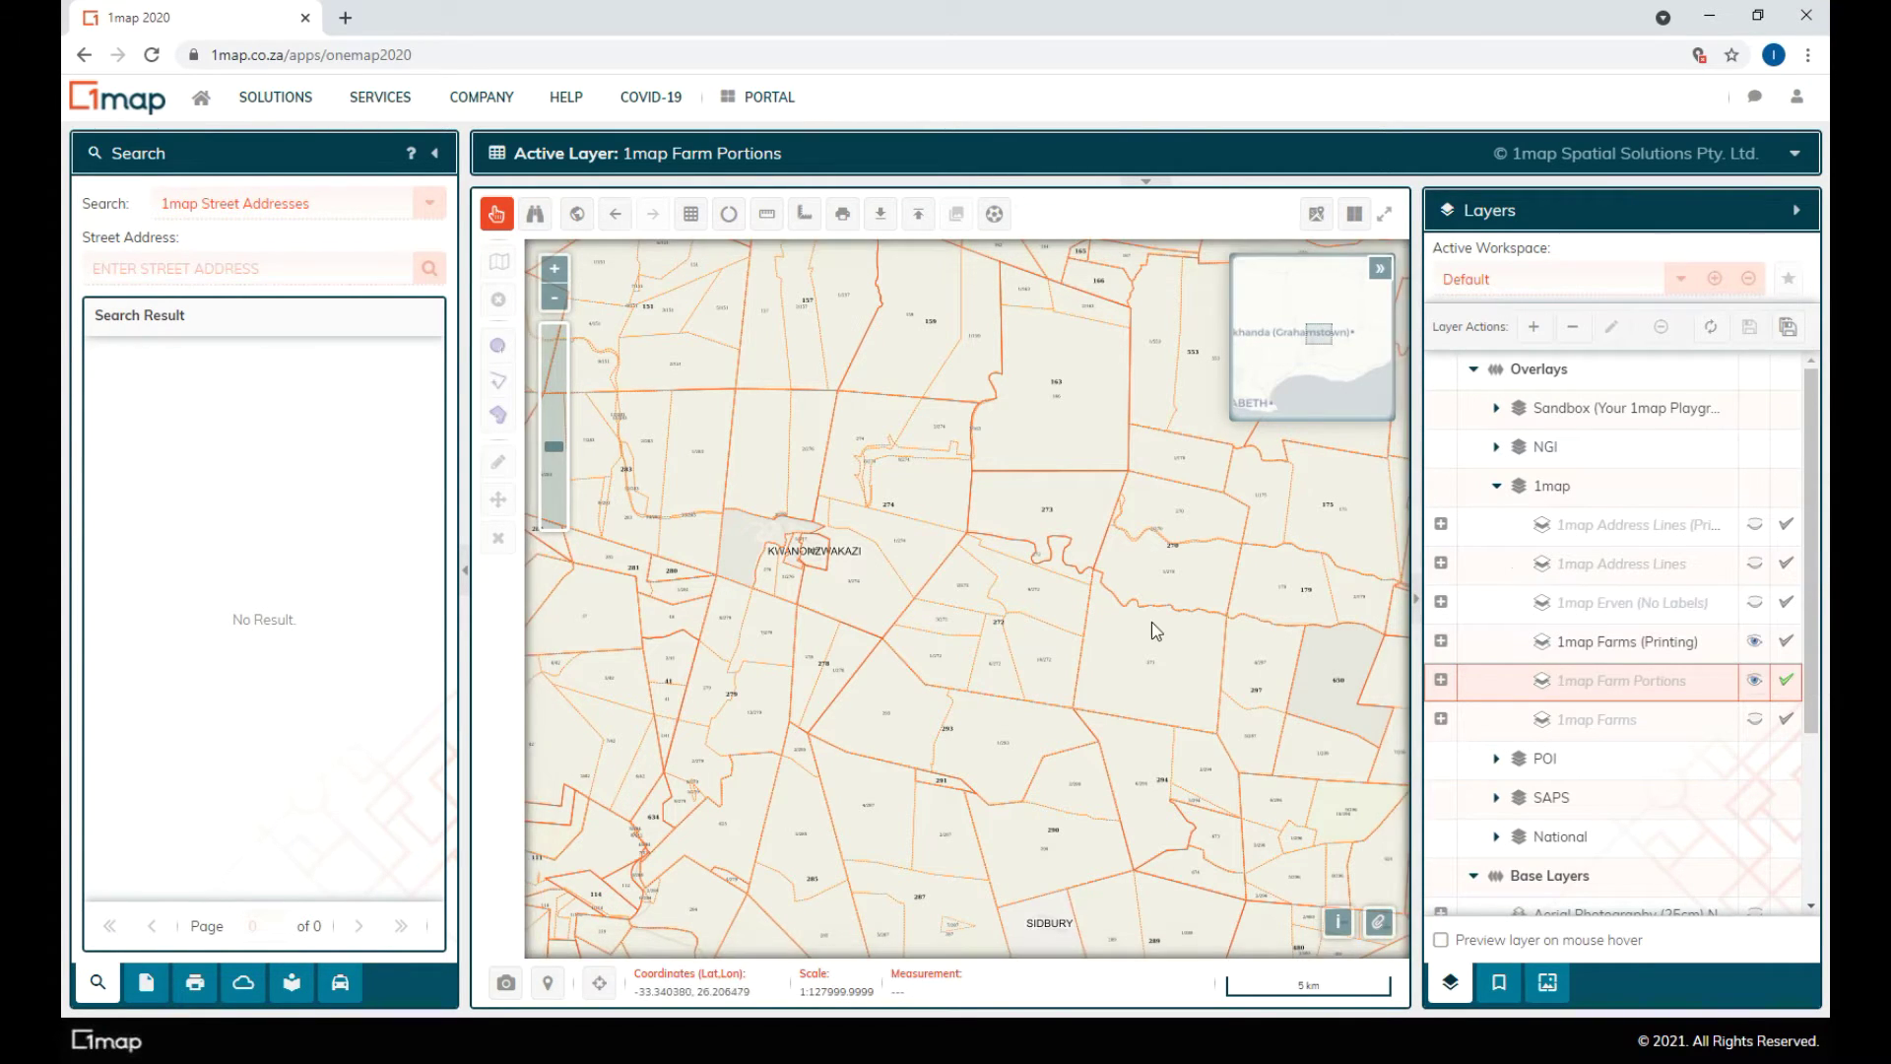
pyautogui.moveTo(1151, 622); pyautogui.dragTo(1101, 628)
# - Open the Export Data wizard for the Farm Portions layer
pyautogui.scroll(3, 1065, 635)
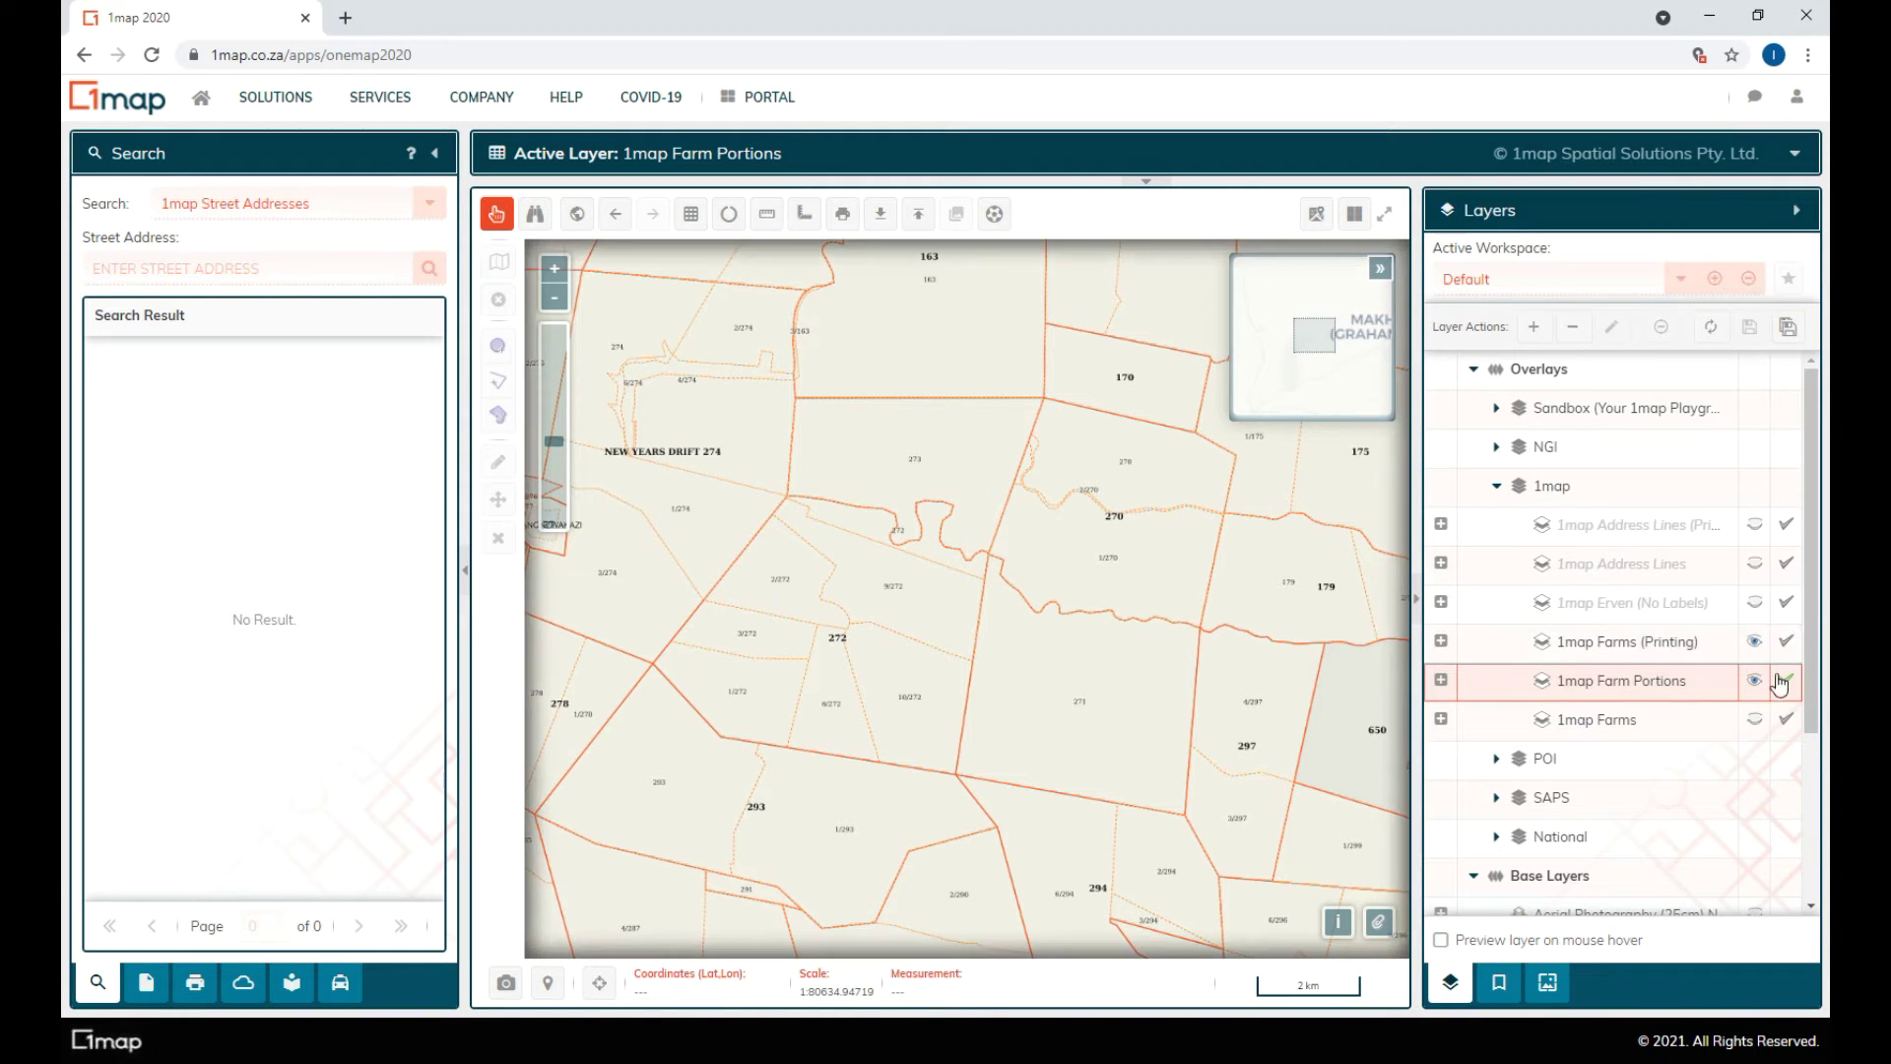
pyautogui.click(882, 217)
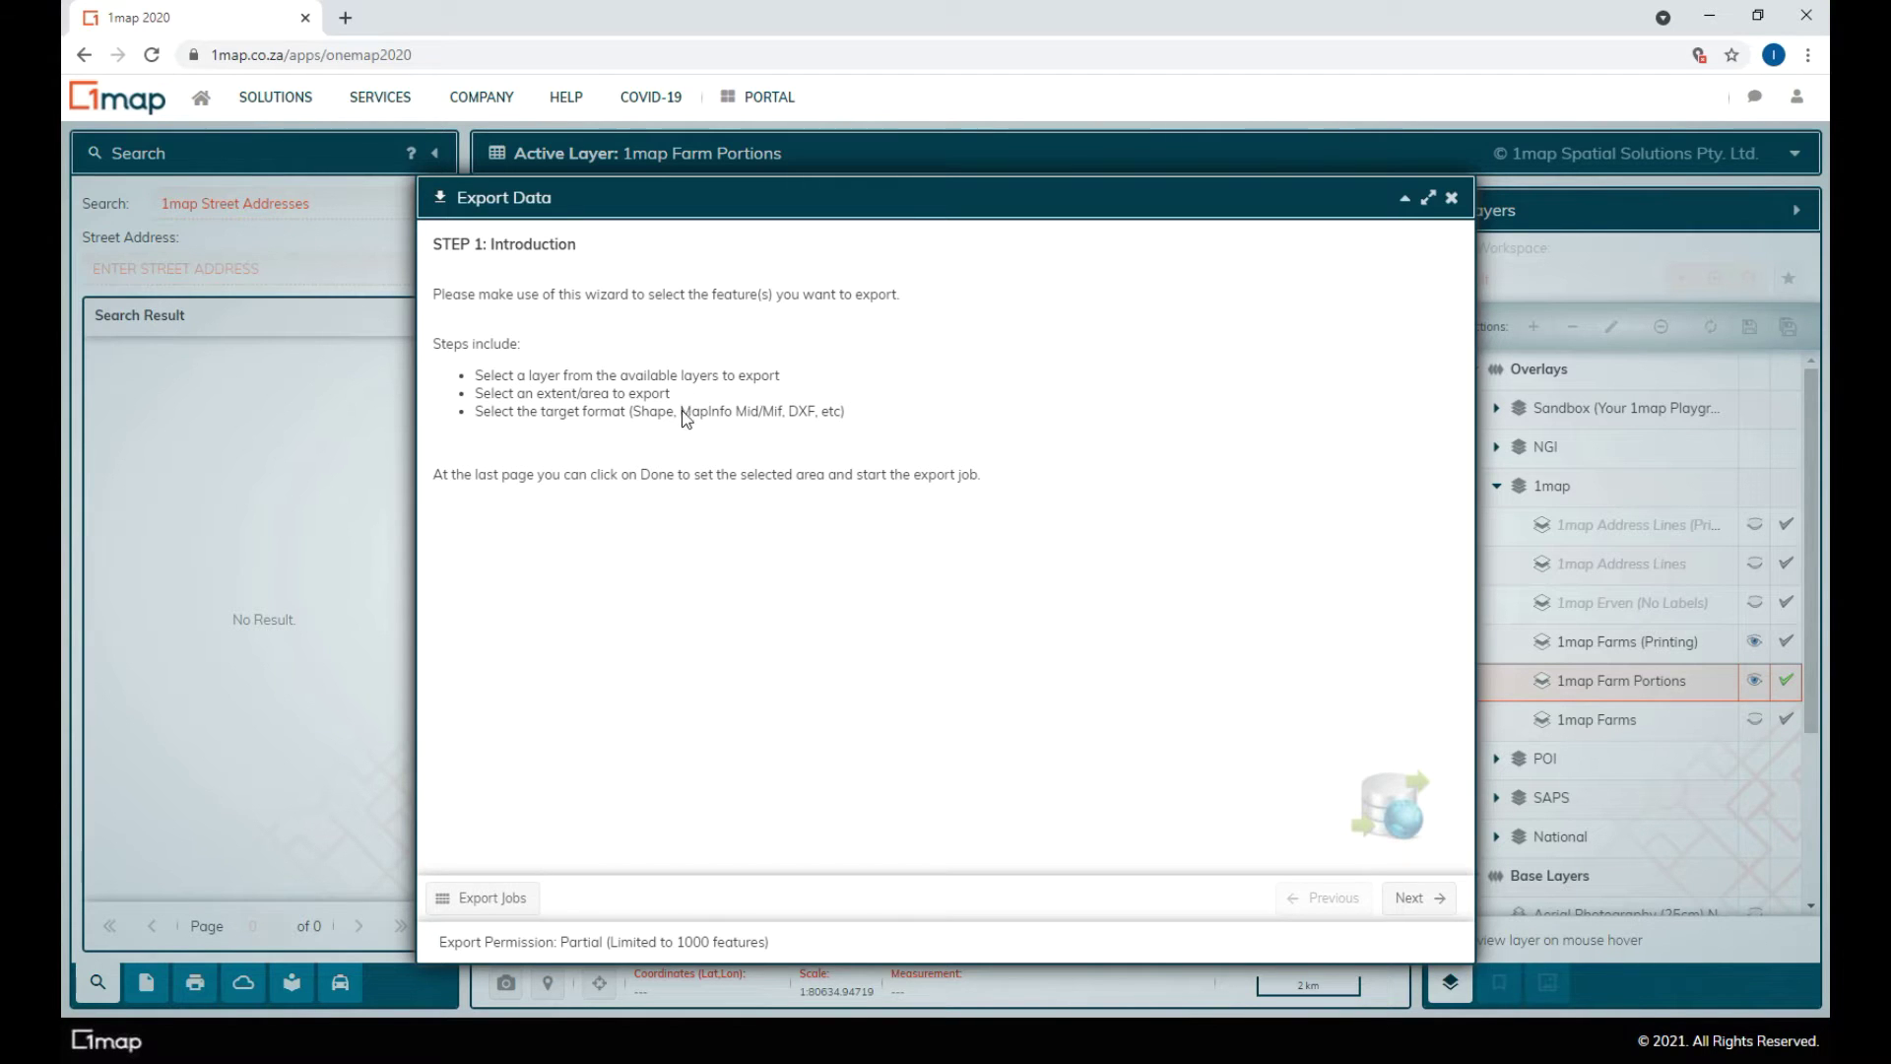
# - Choose Visible extent for the export and advance to Step 3: Target
pyautogui.click(1419, 899)
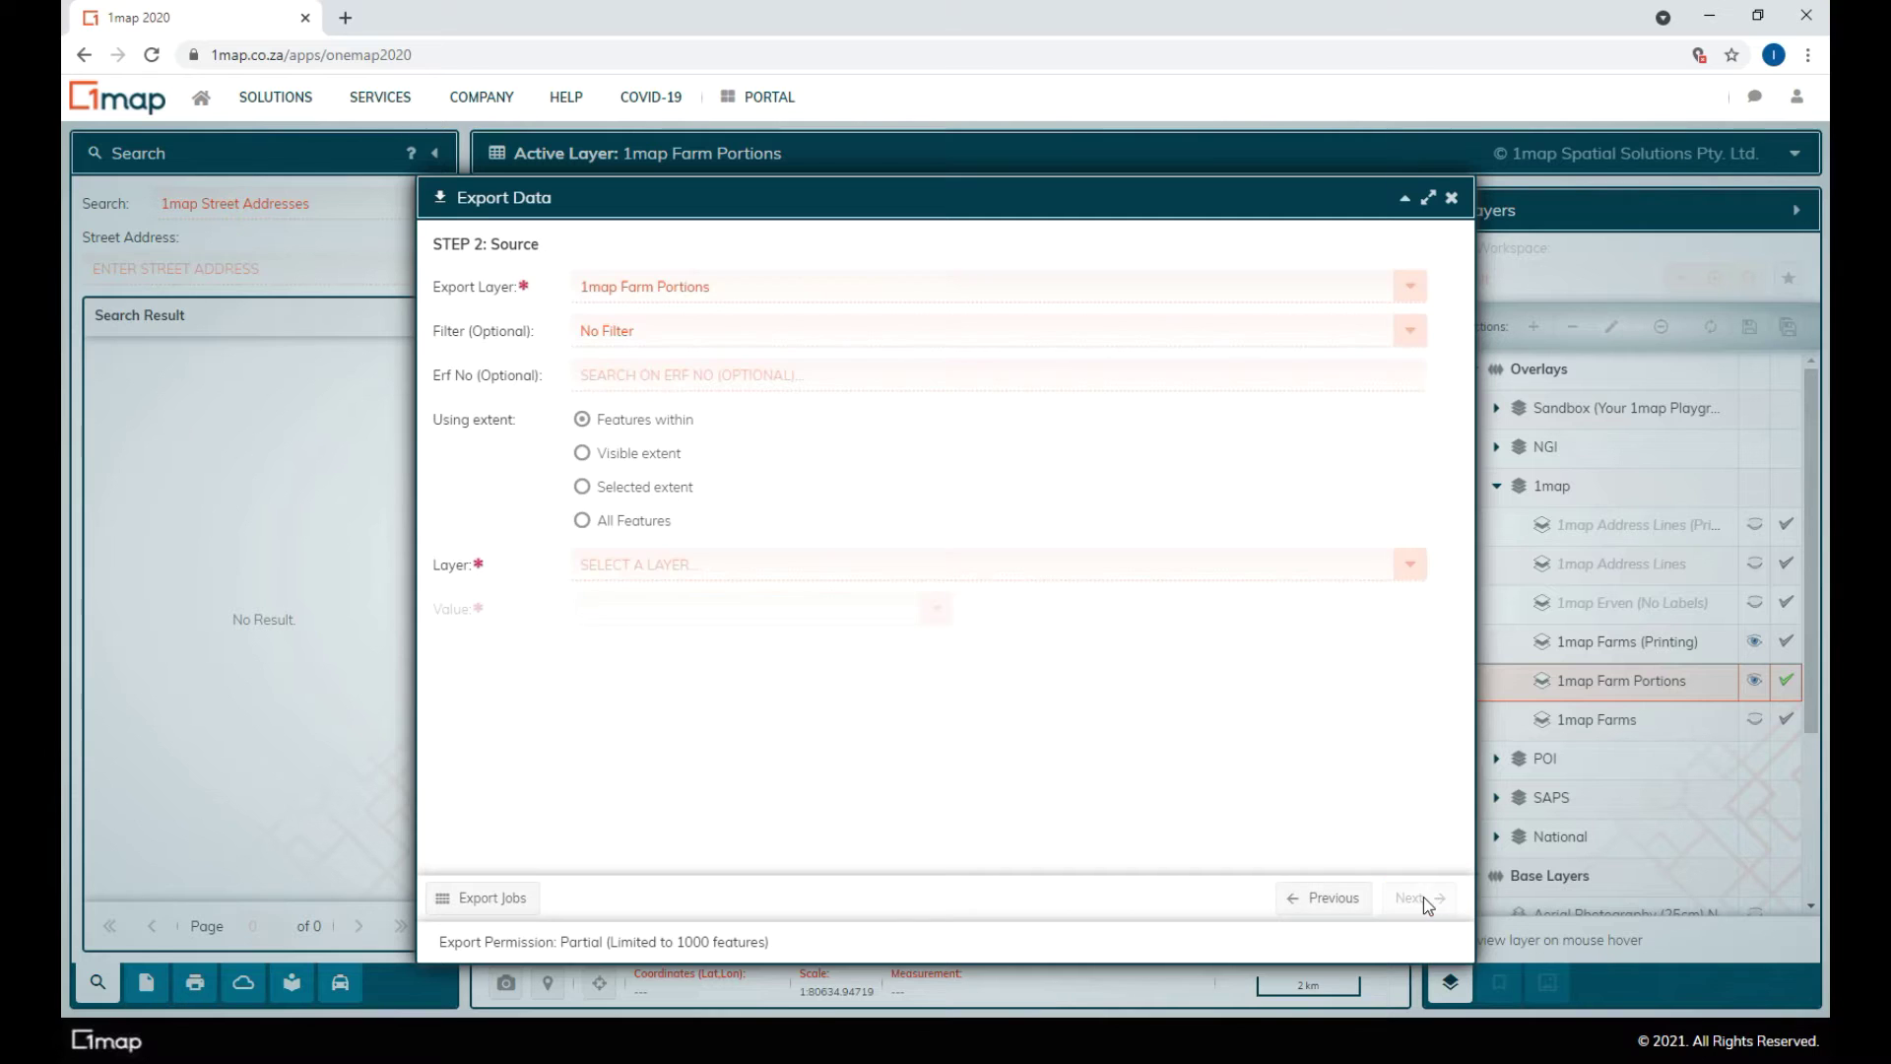
pyautogui.click(582, 454)
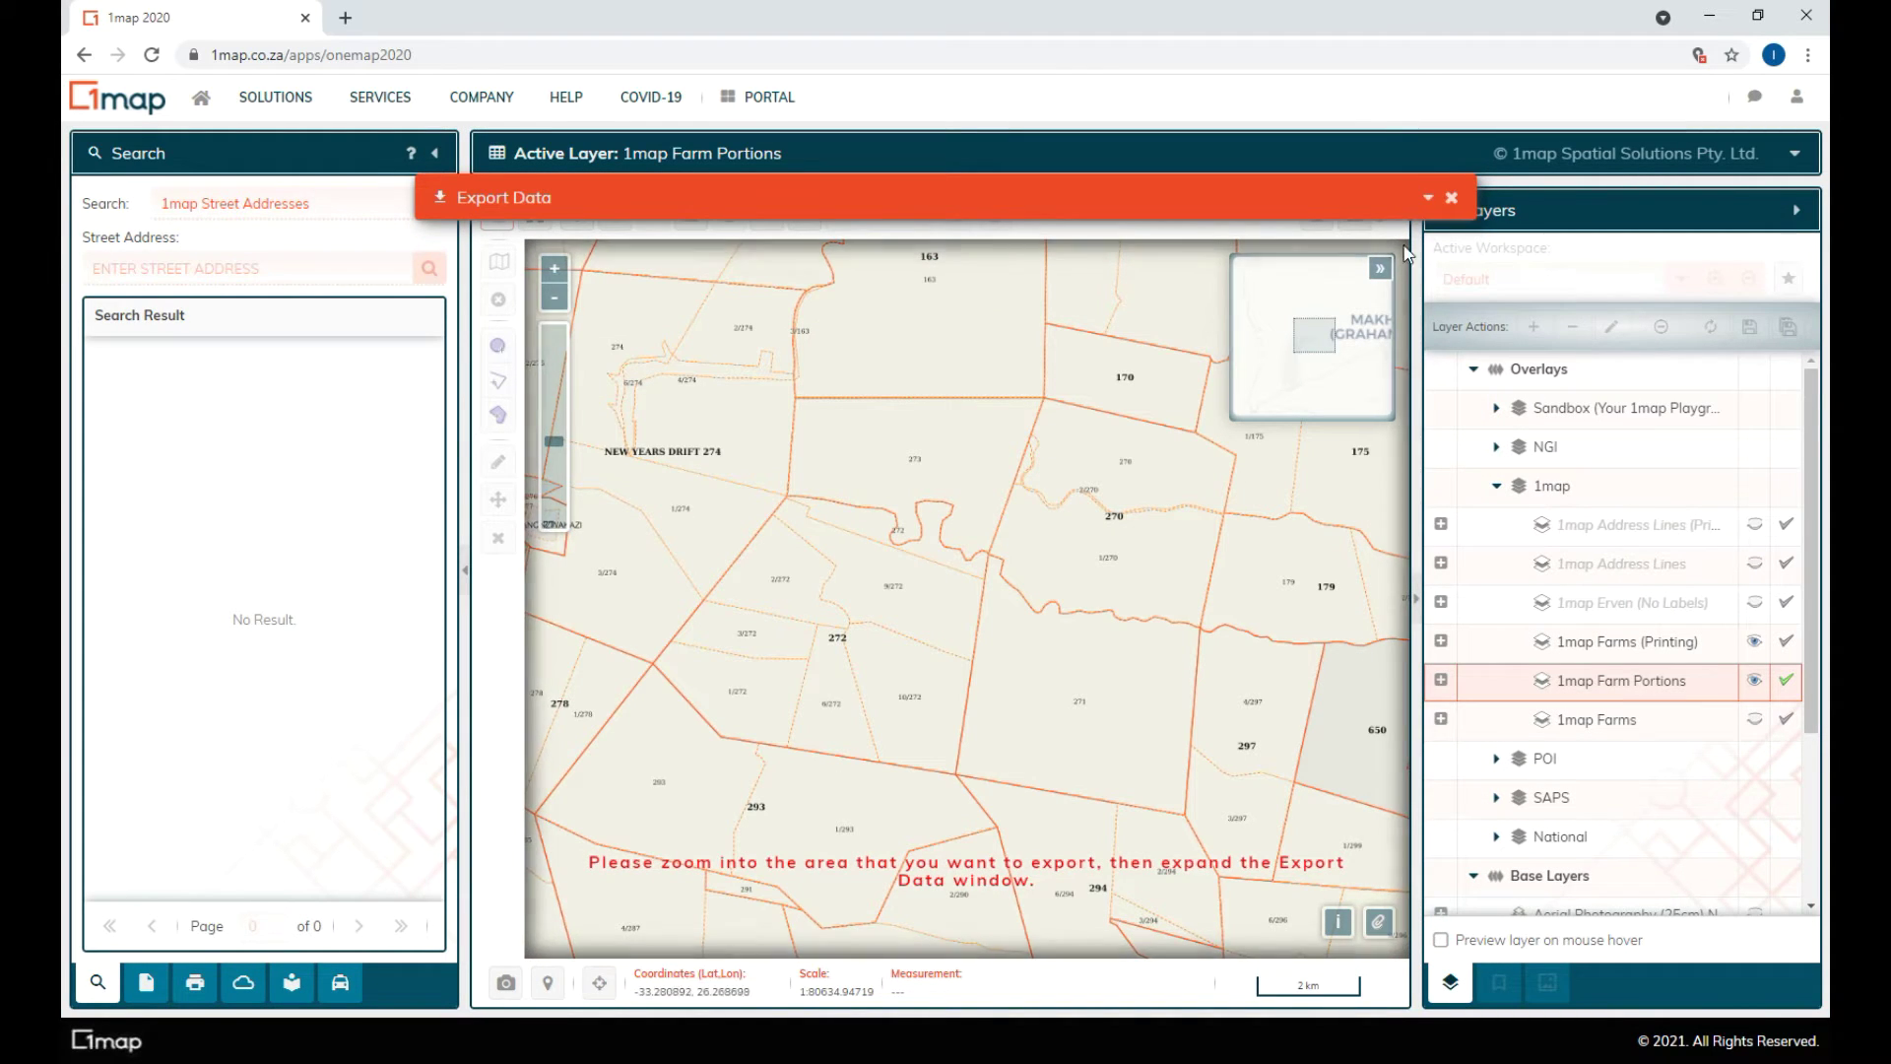
pyautogui.click(1428, 197)
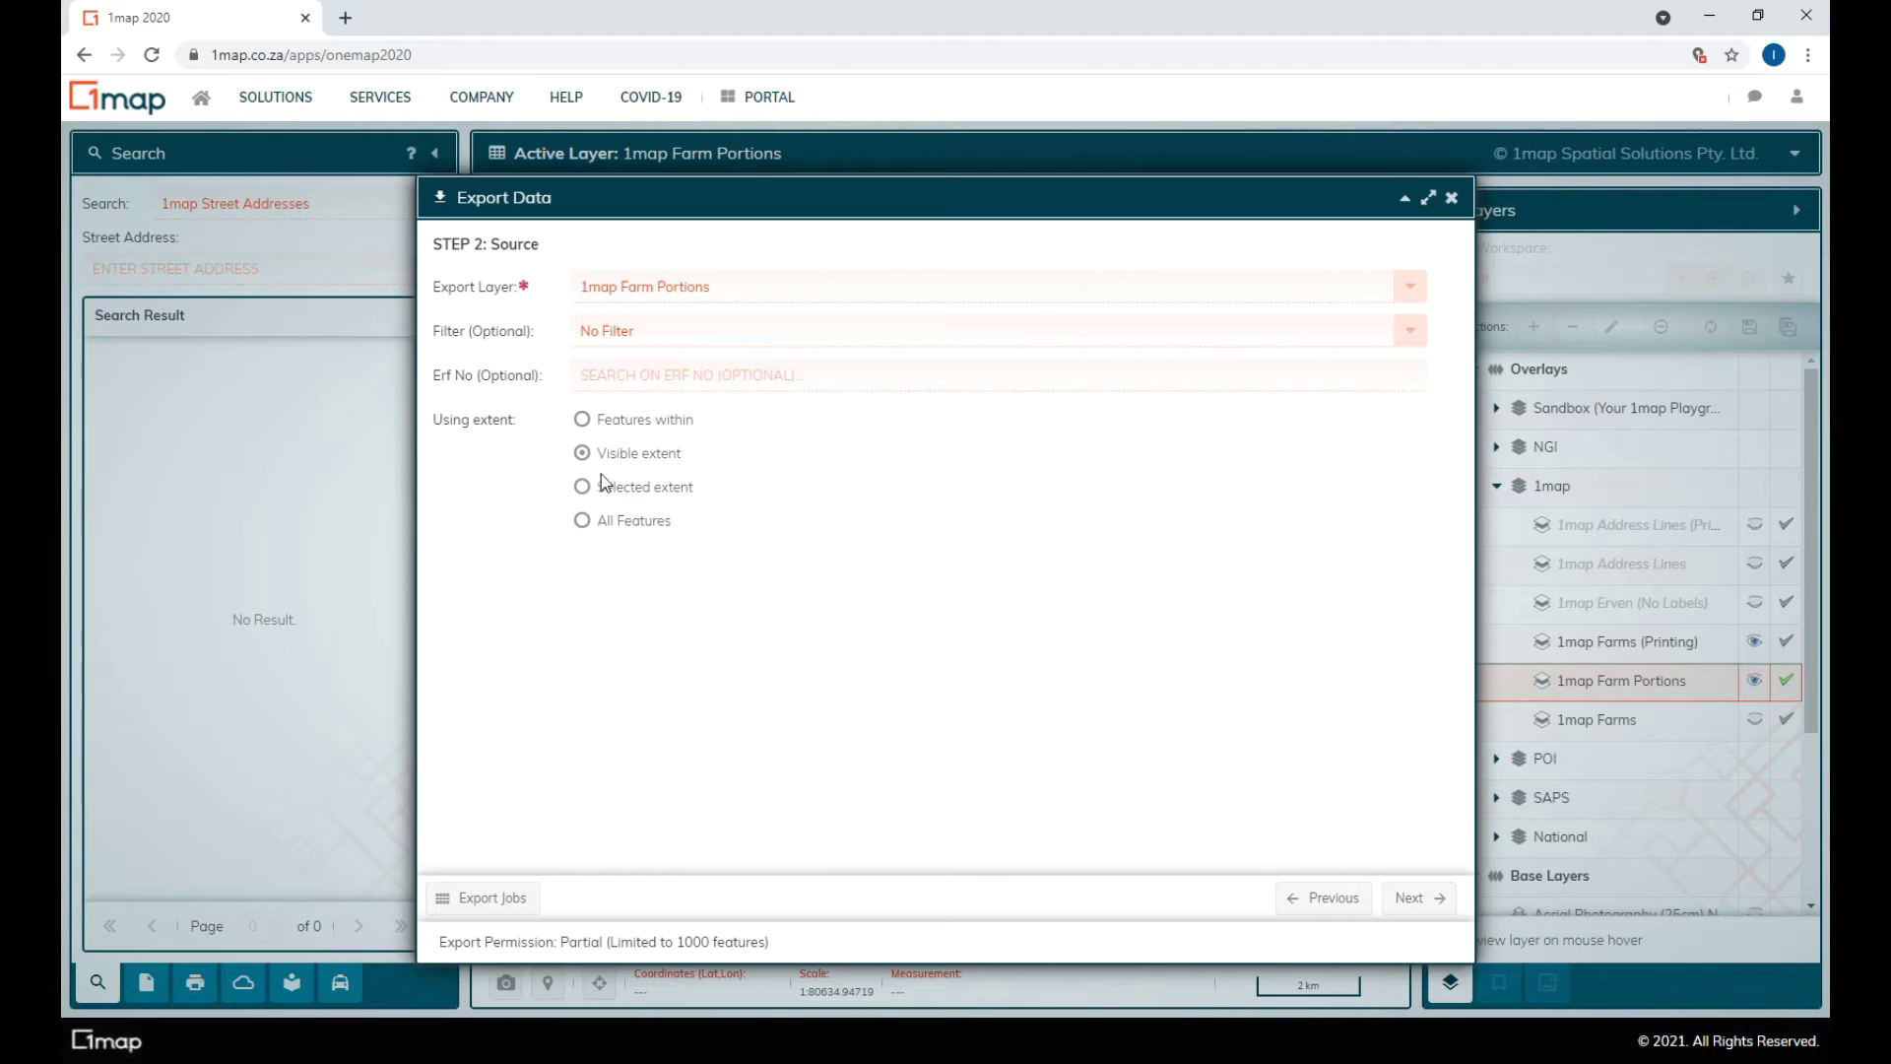
pyautogui.click(1418, 898)
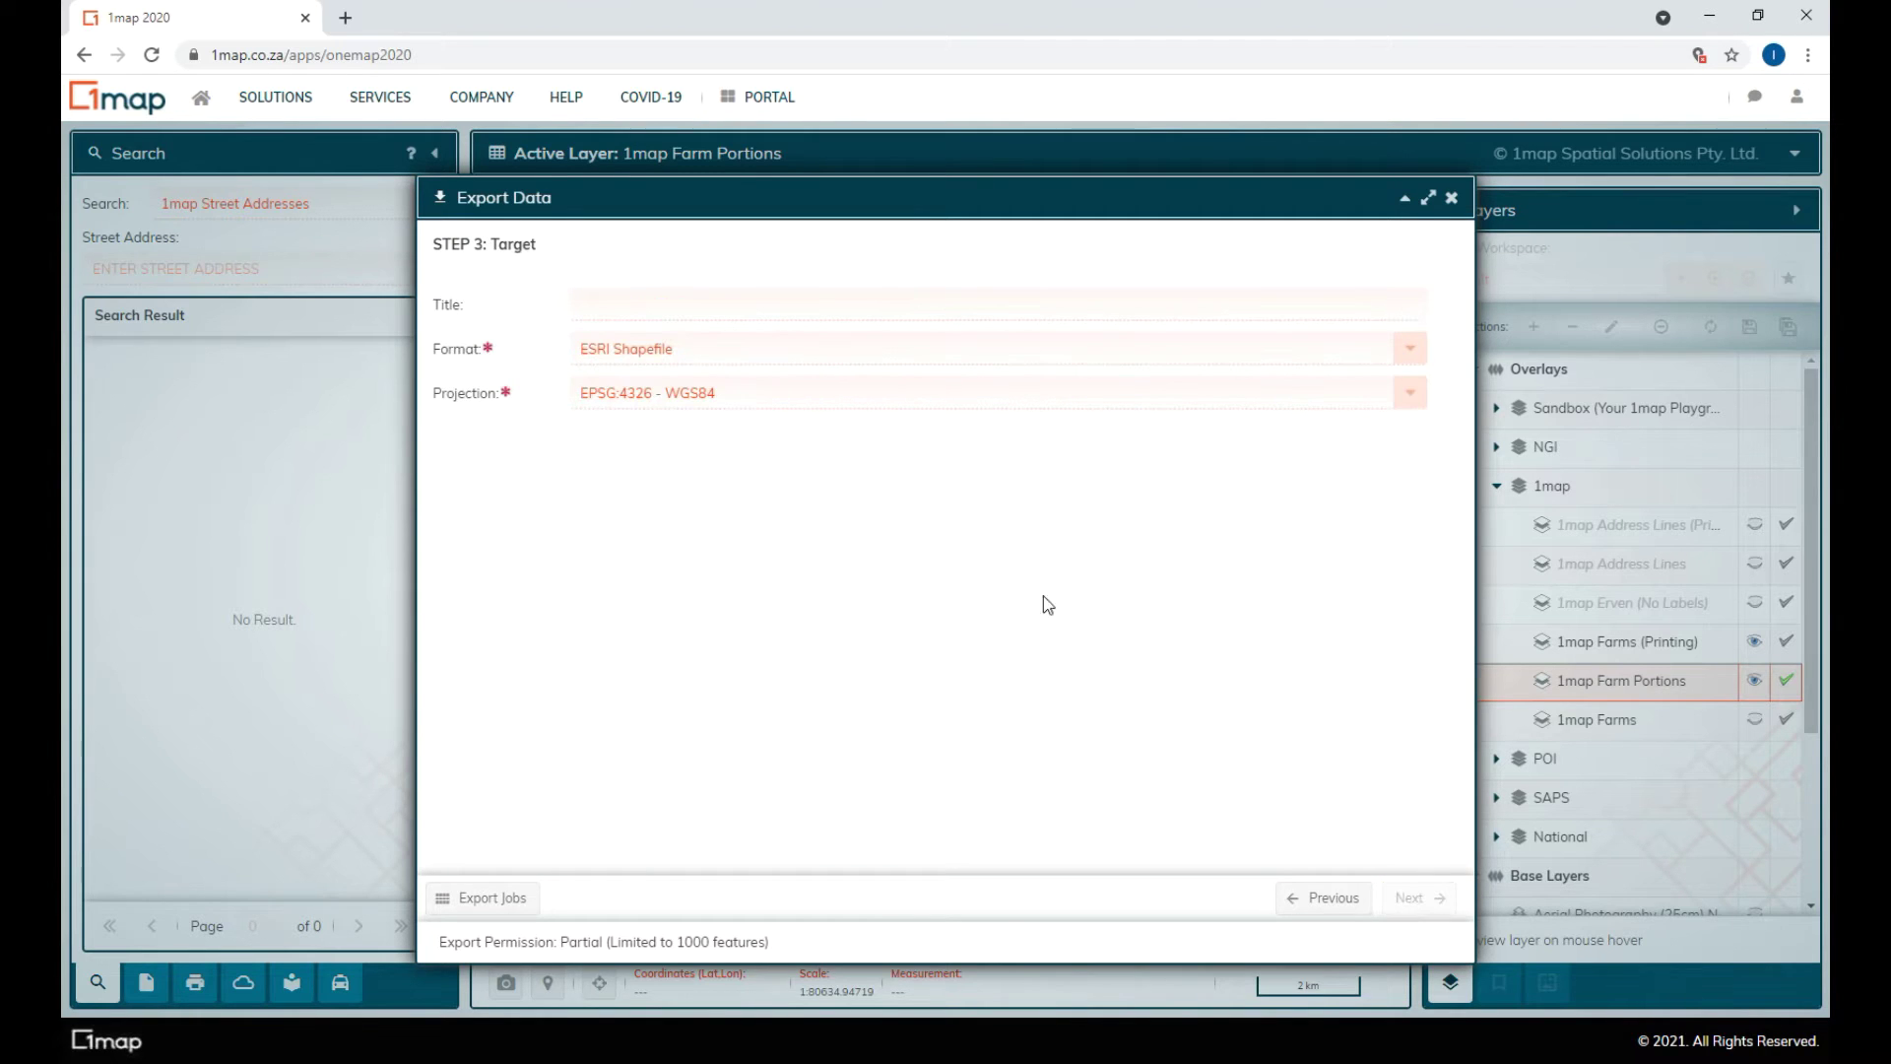
# - Title the export 'farms' and set its projection to EPSG:40027 - Hartebeesthoek94 / Lo27
pyautogui.click(635, 301)
pyautogui.write('FarmPtns')
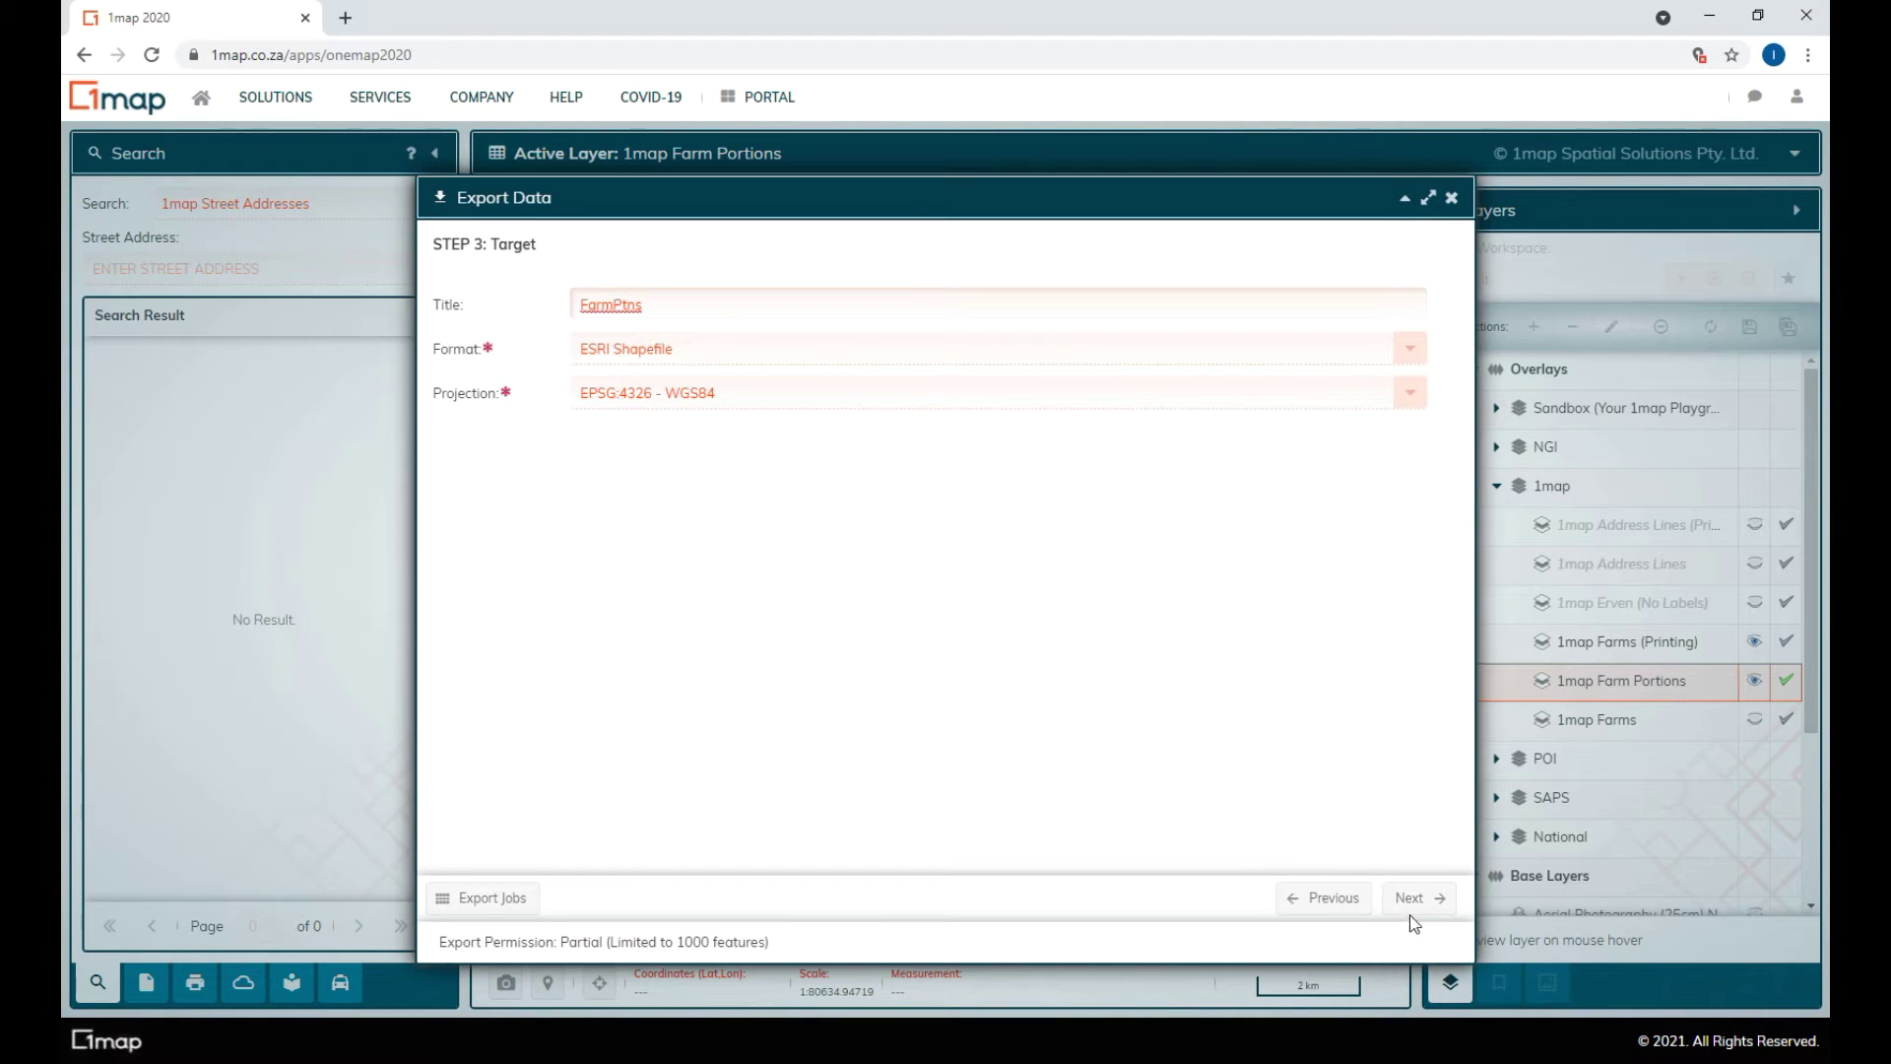
pyautogui.click(1410, 395)
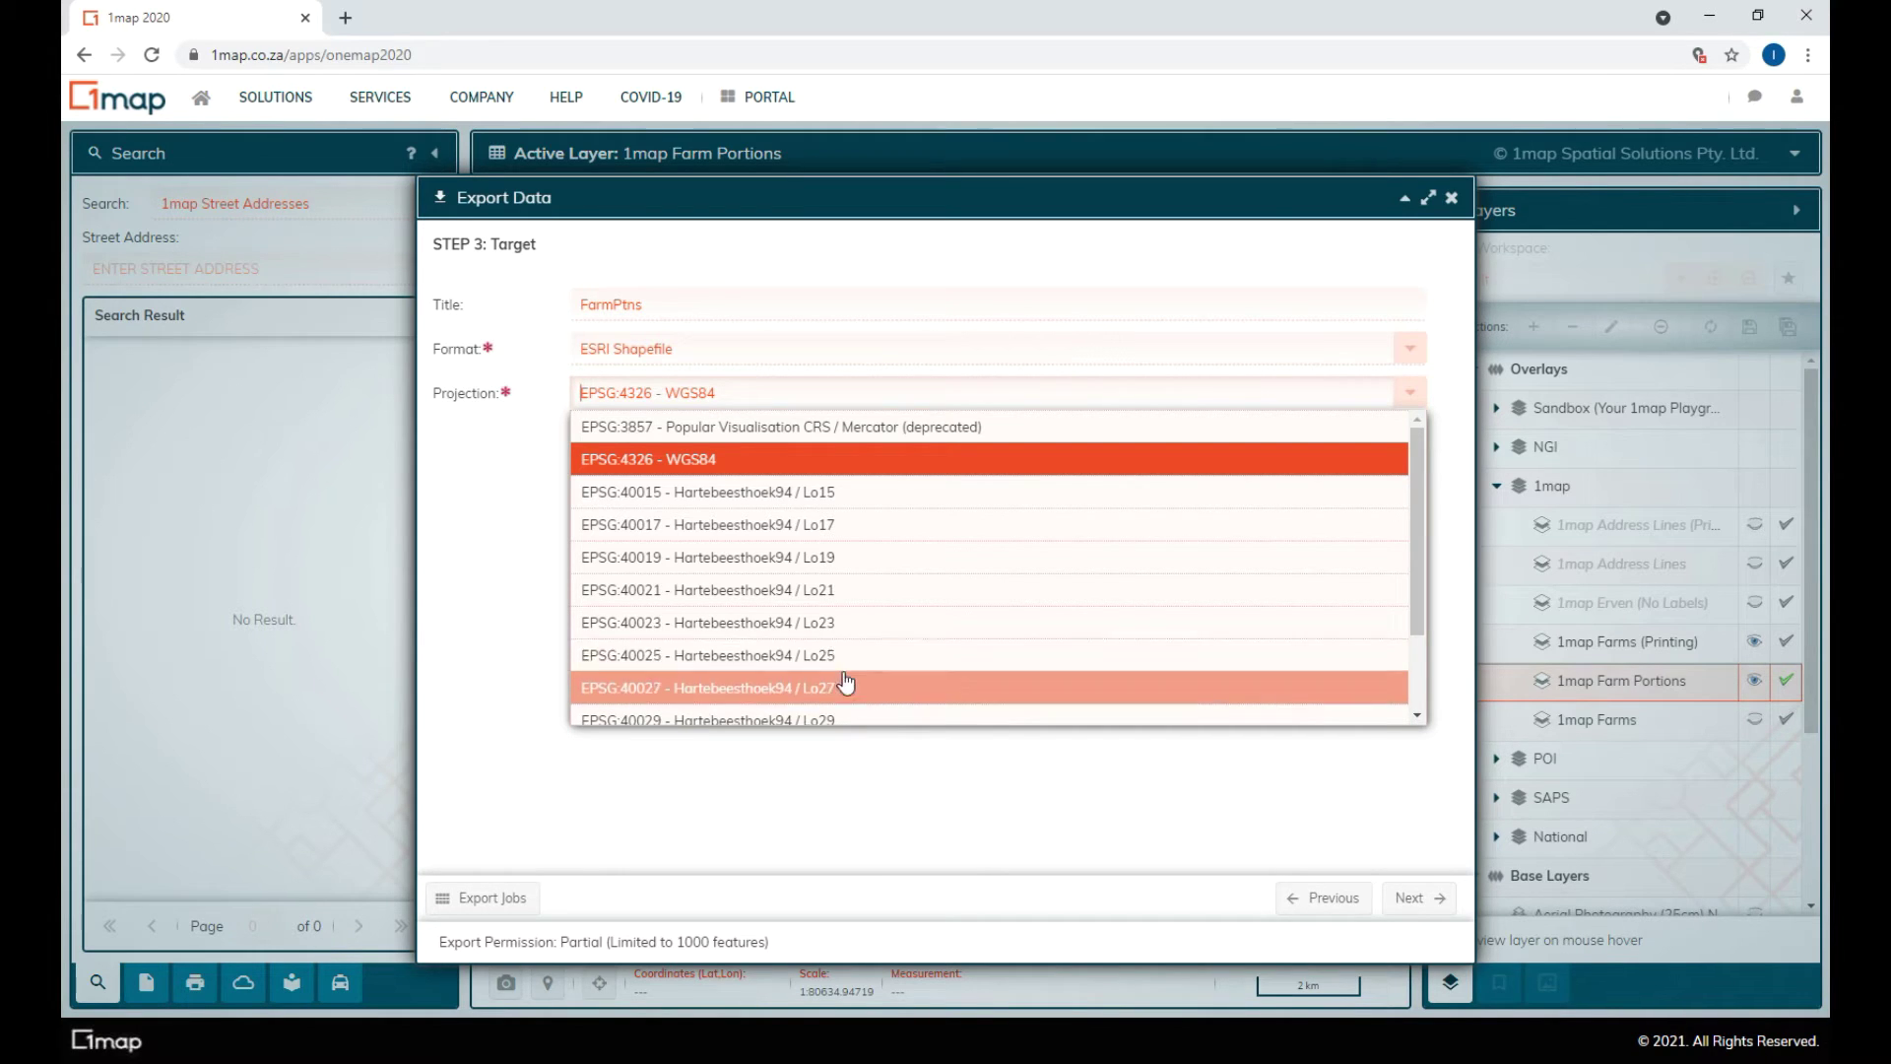
pyautogui.click(752, 687)
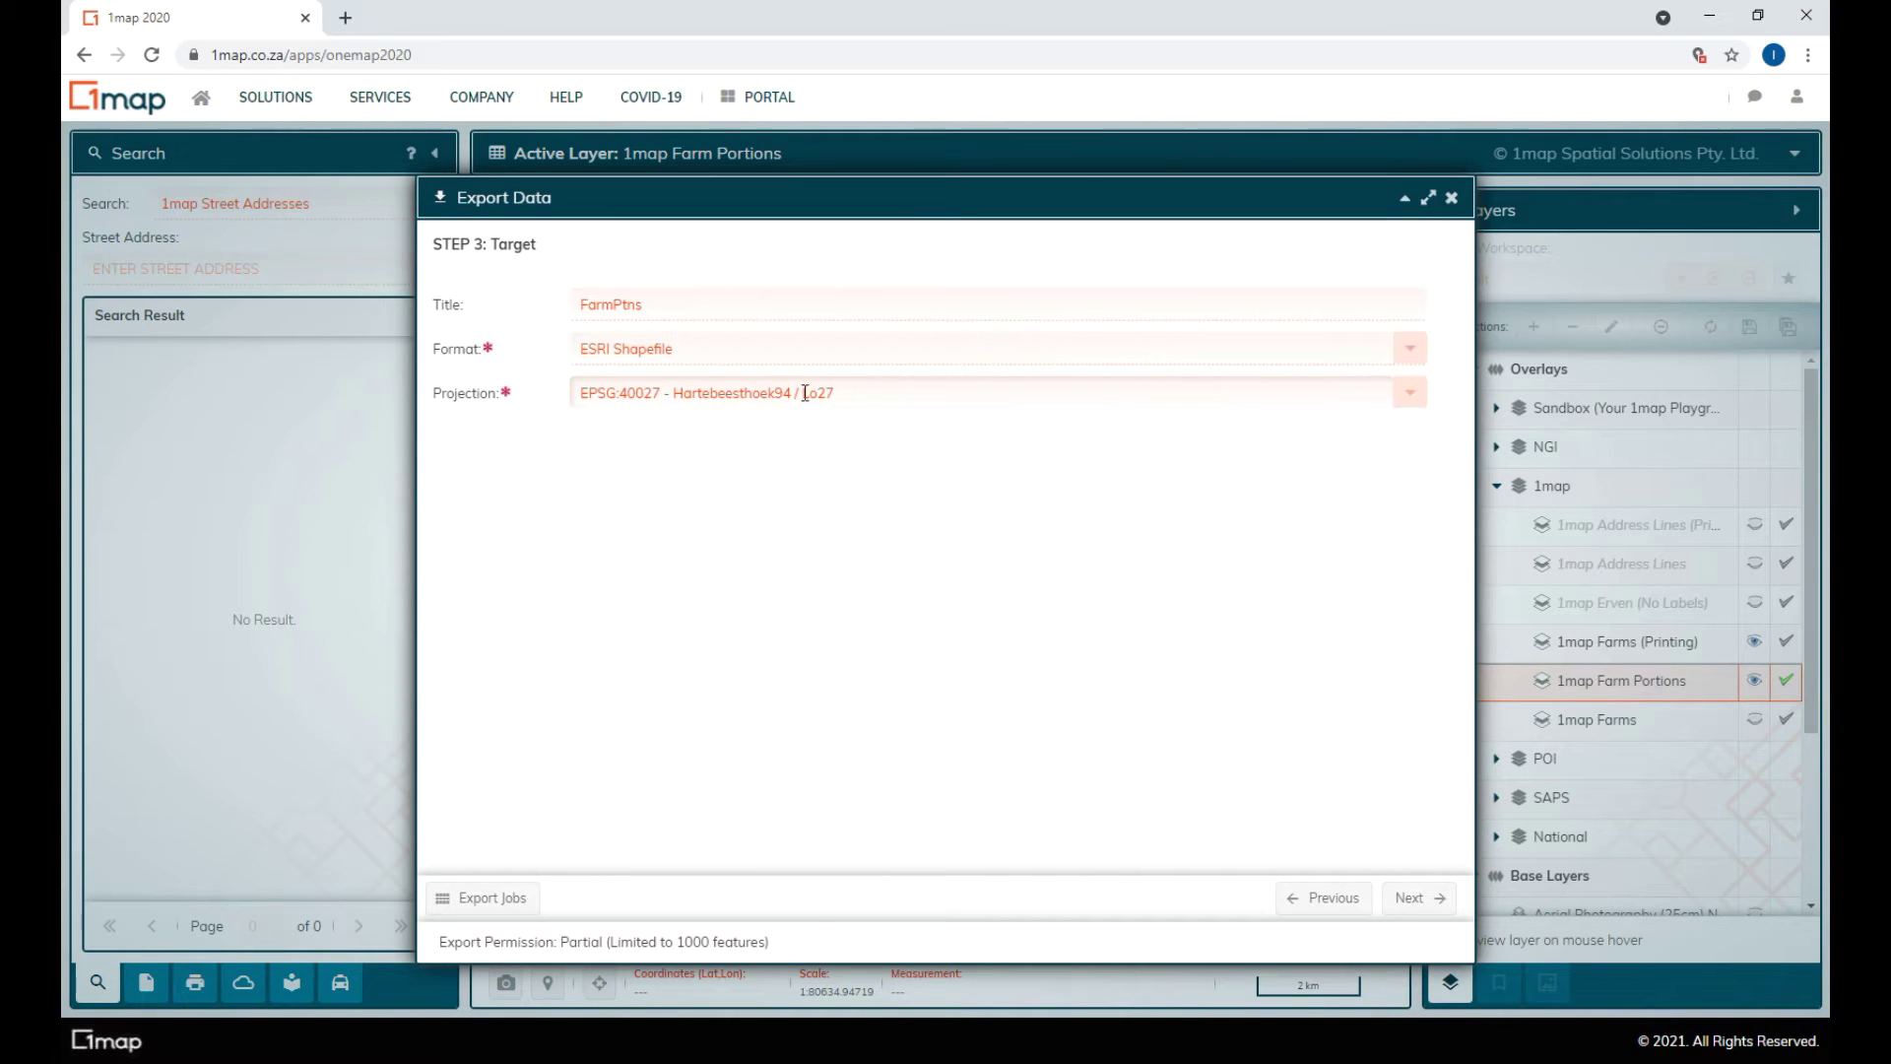
# - Finish the wizard to start the export job and acknowledge the confirmation
pyautogui.click(1418, 899)
pyautogui.click(1418, 899)
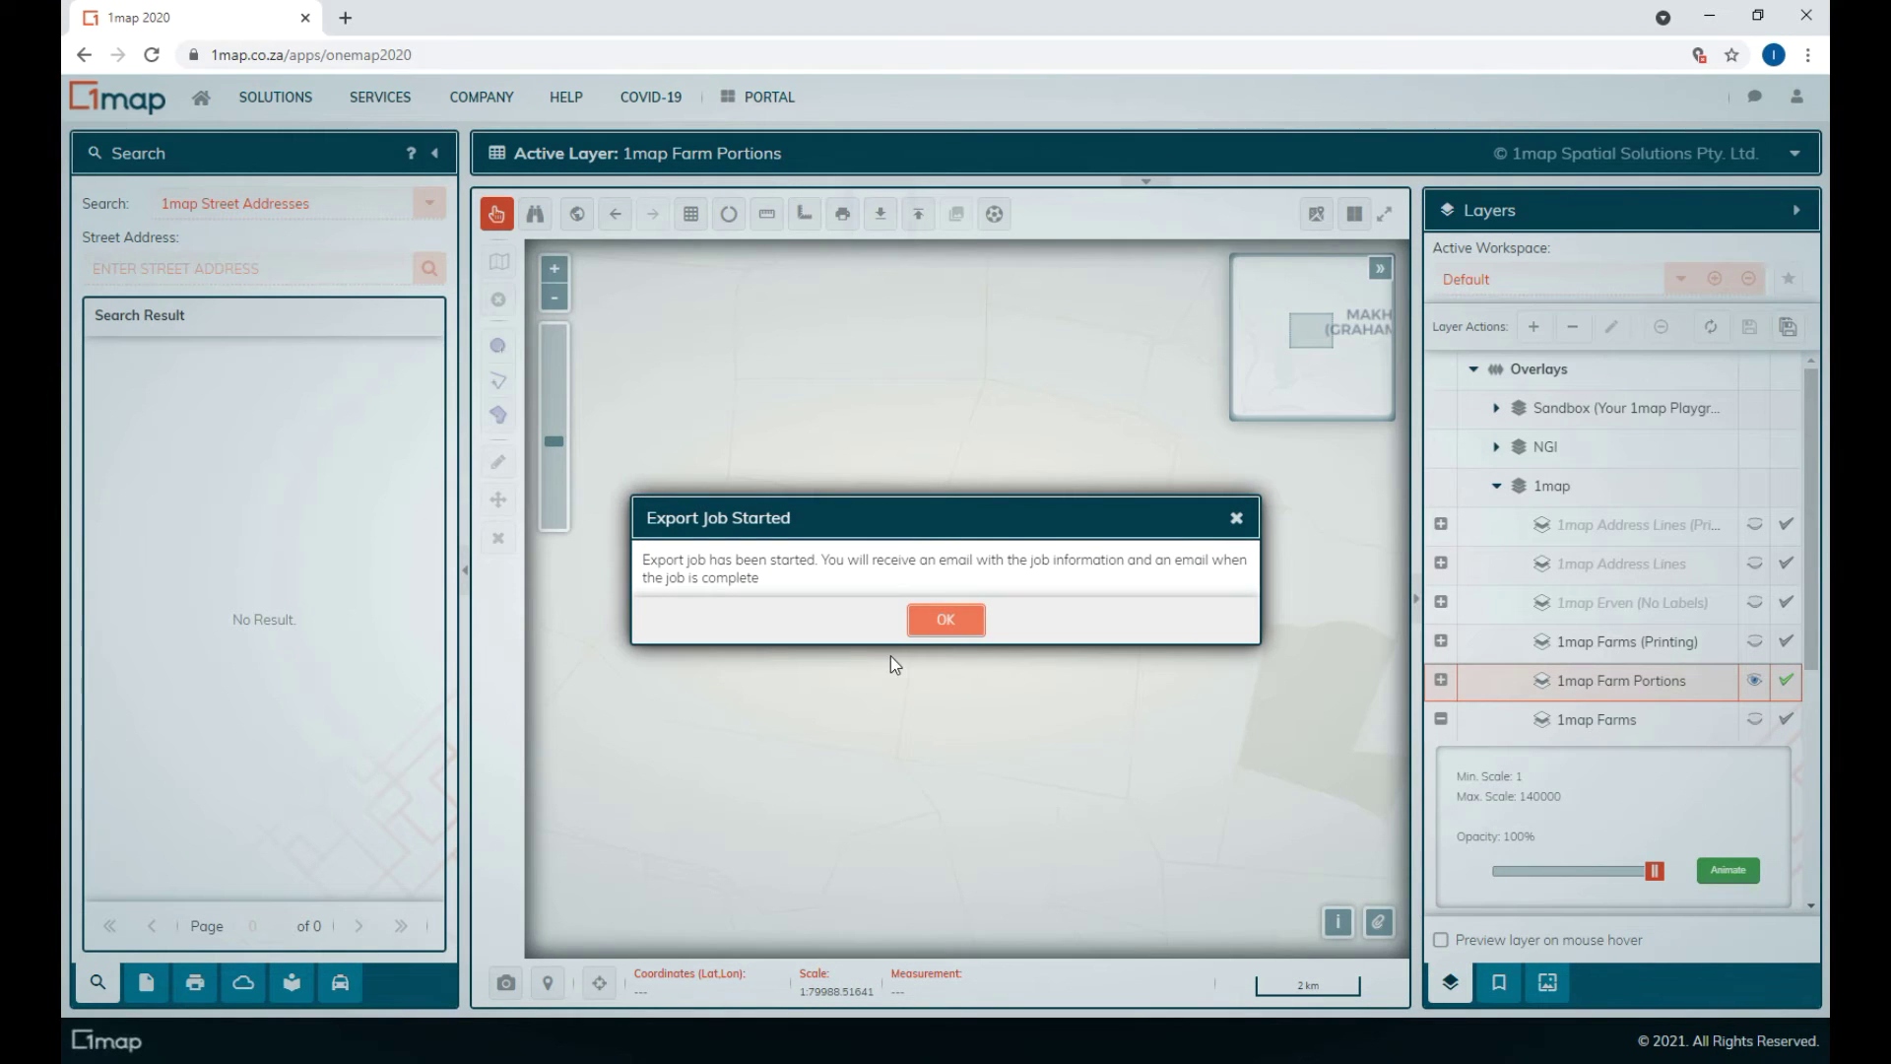
pyautogui.click(958, 621)
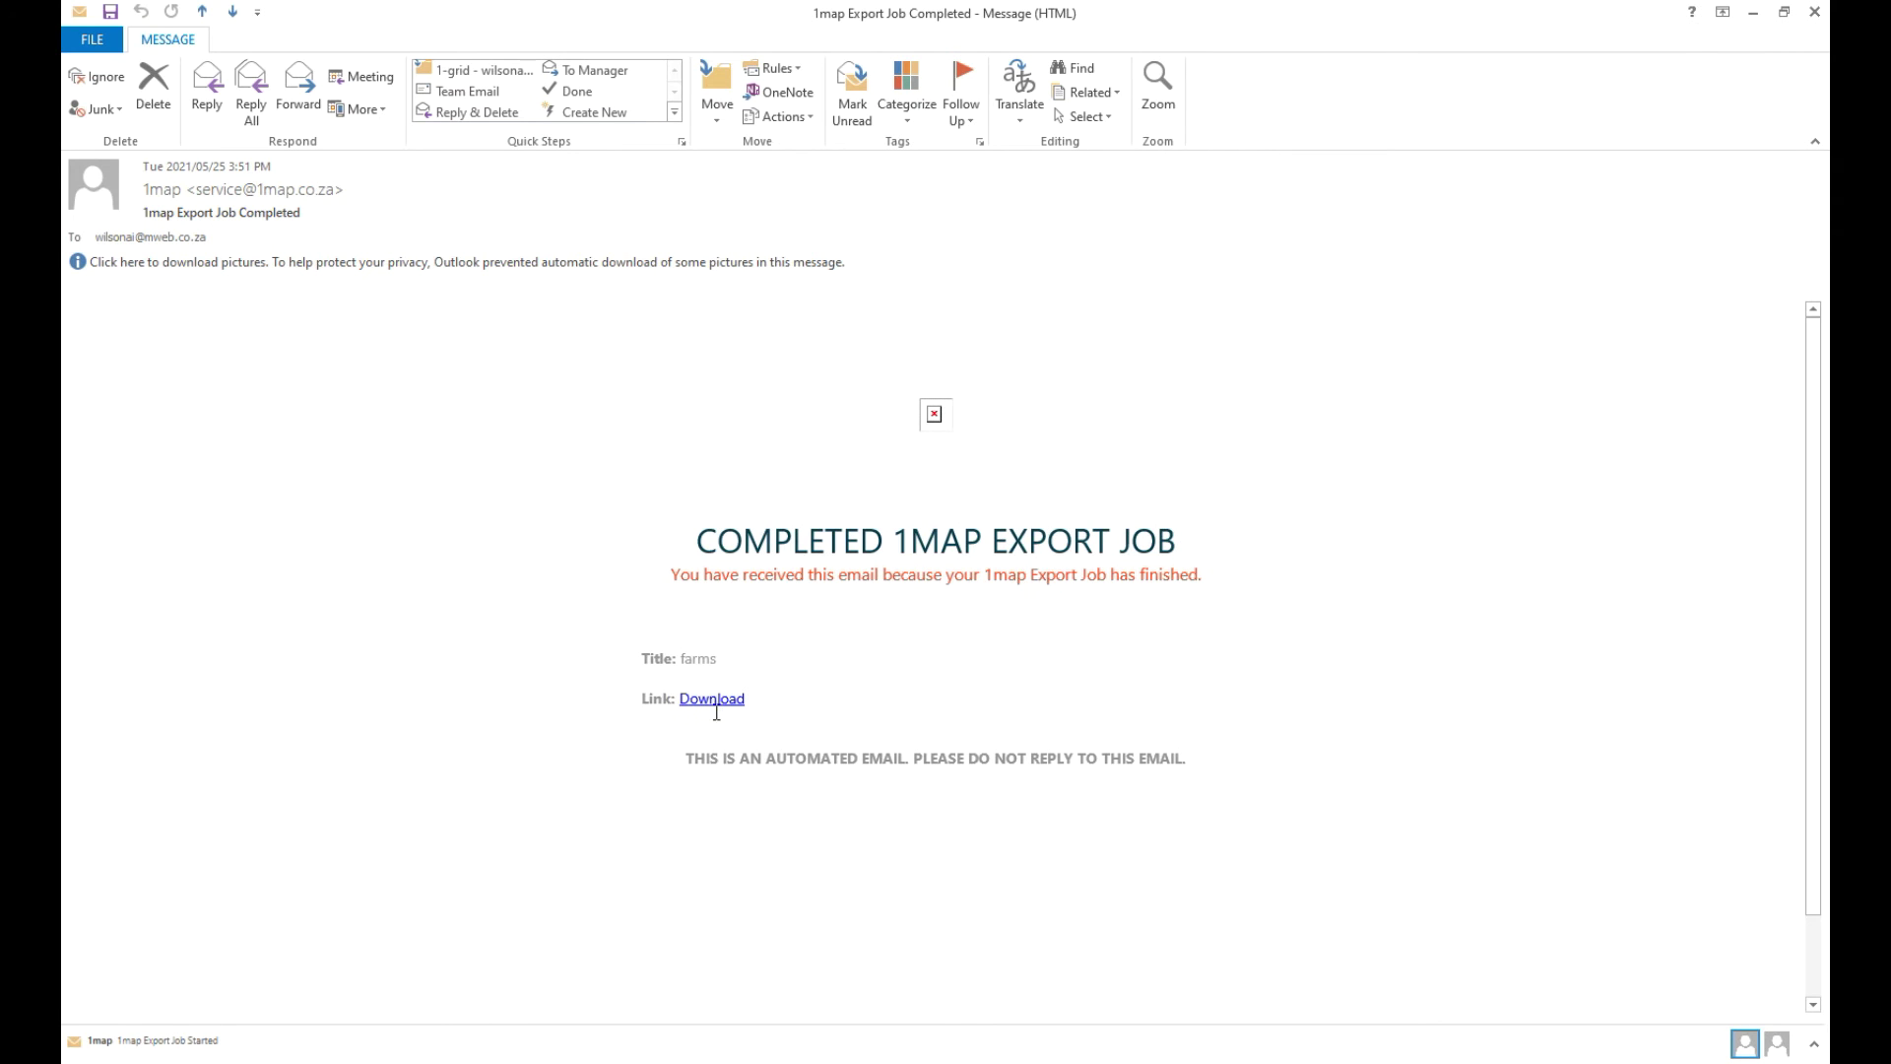
# - Download the farms export from the '1map Export Job Completed' email
pyautogui.click(701, 701)
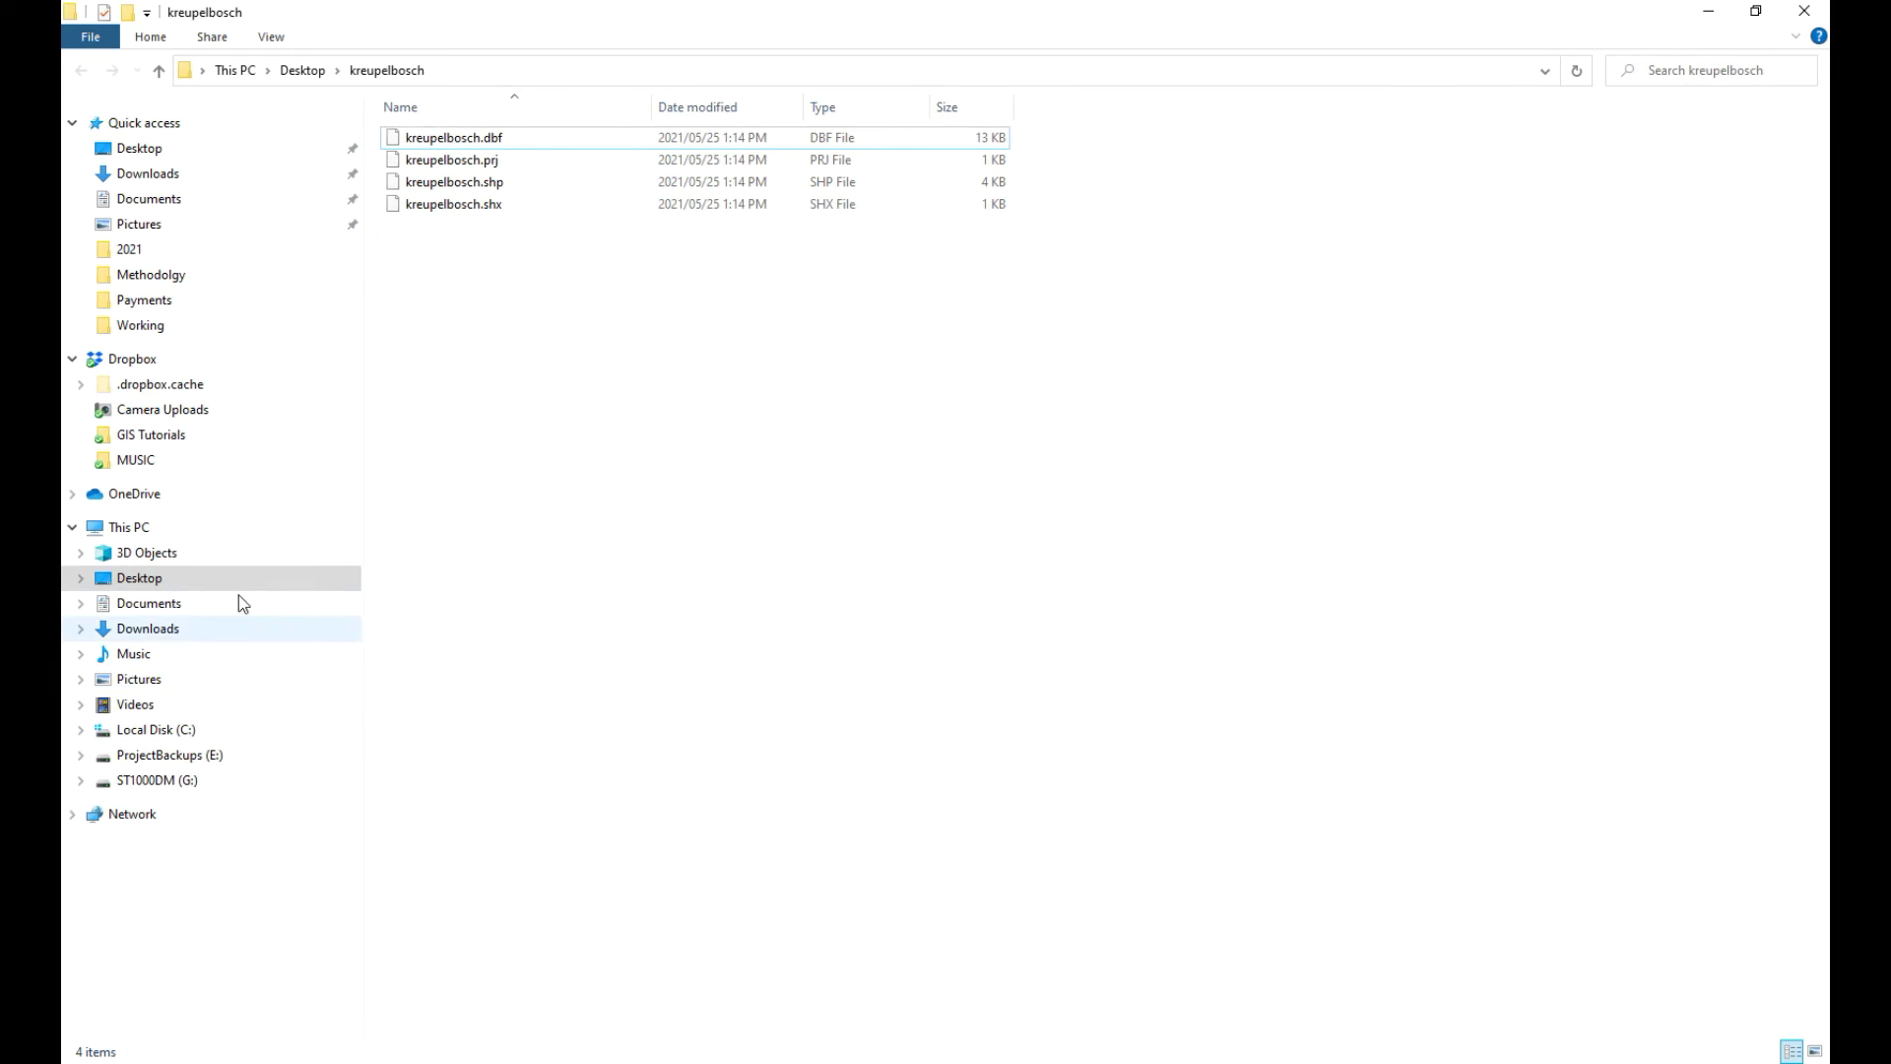
# - Cut farms.zip from Downloads and paste it onto the desktop
pyautogui.click(146, 148)
pyautogui.click(145, 174)
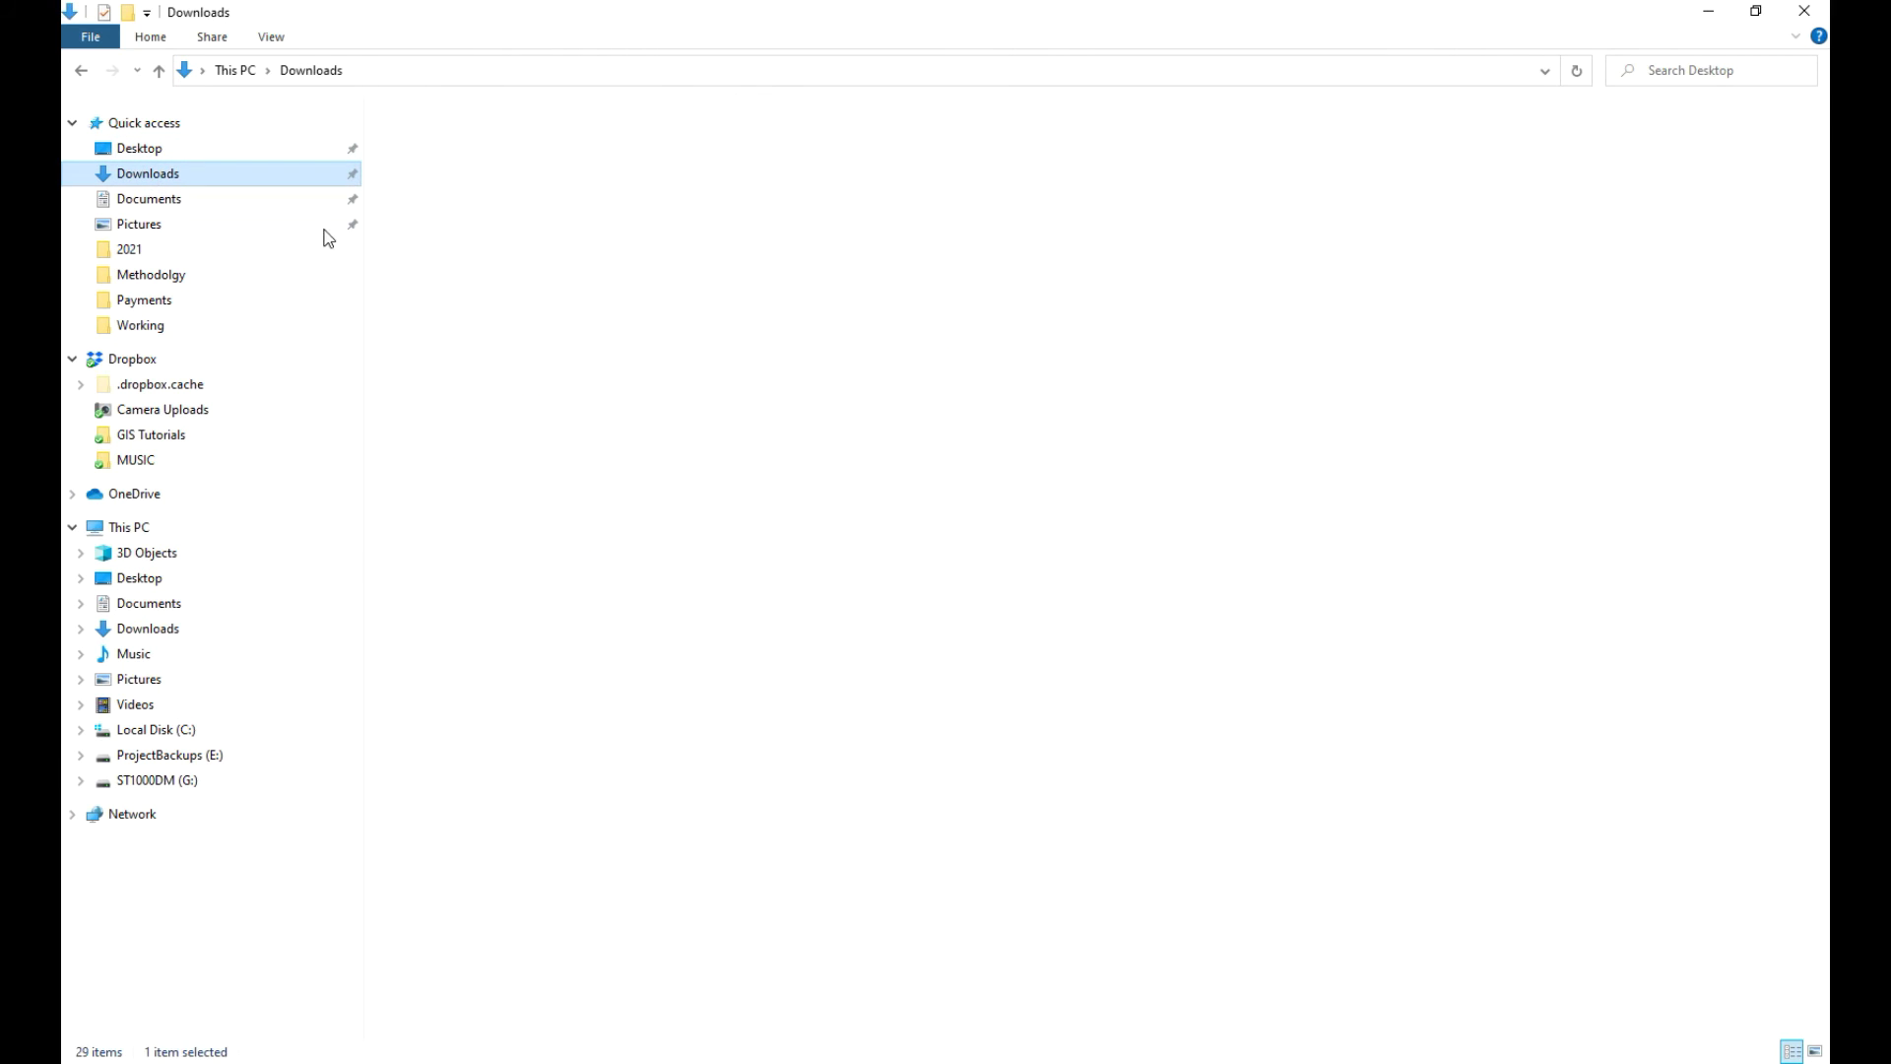
pyautogui.click(480, 168)
pyautogui.rightClick(480, 167)
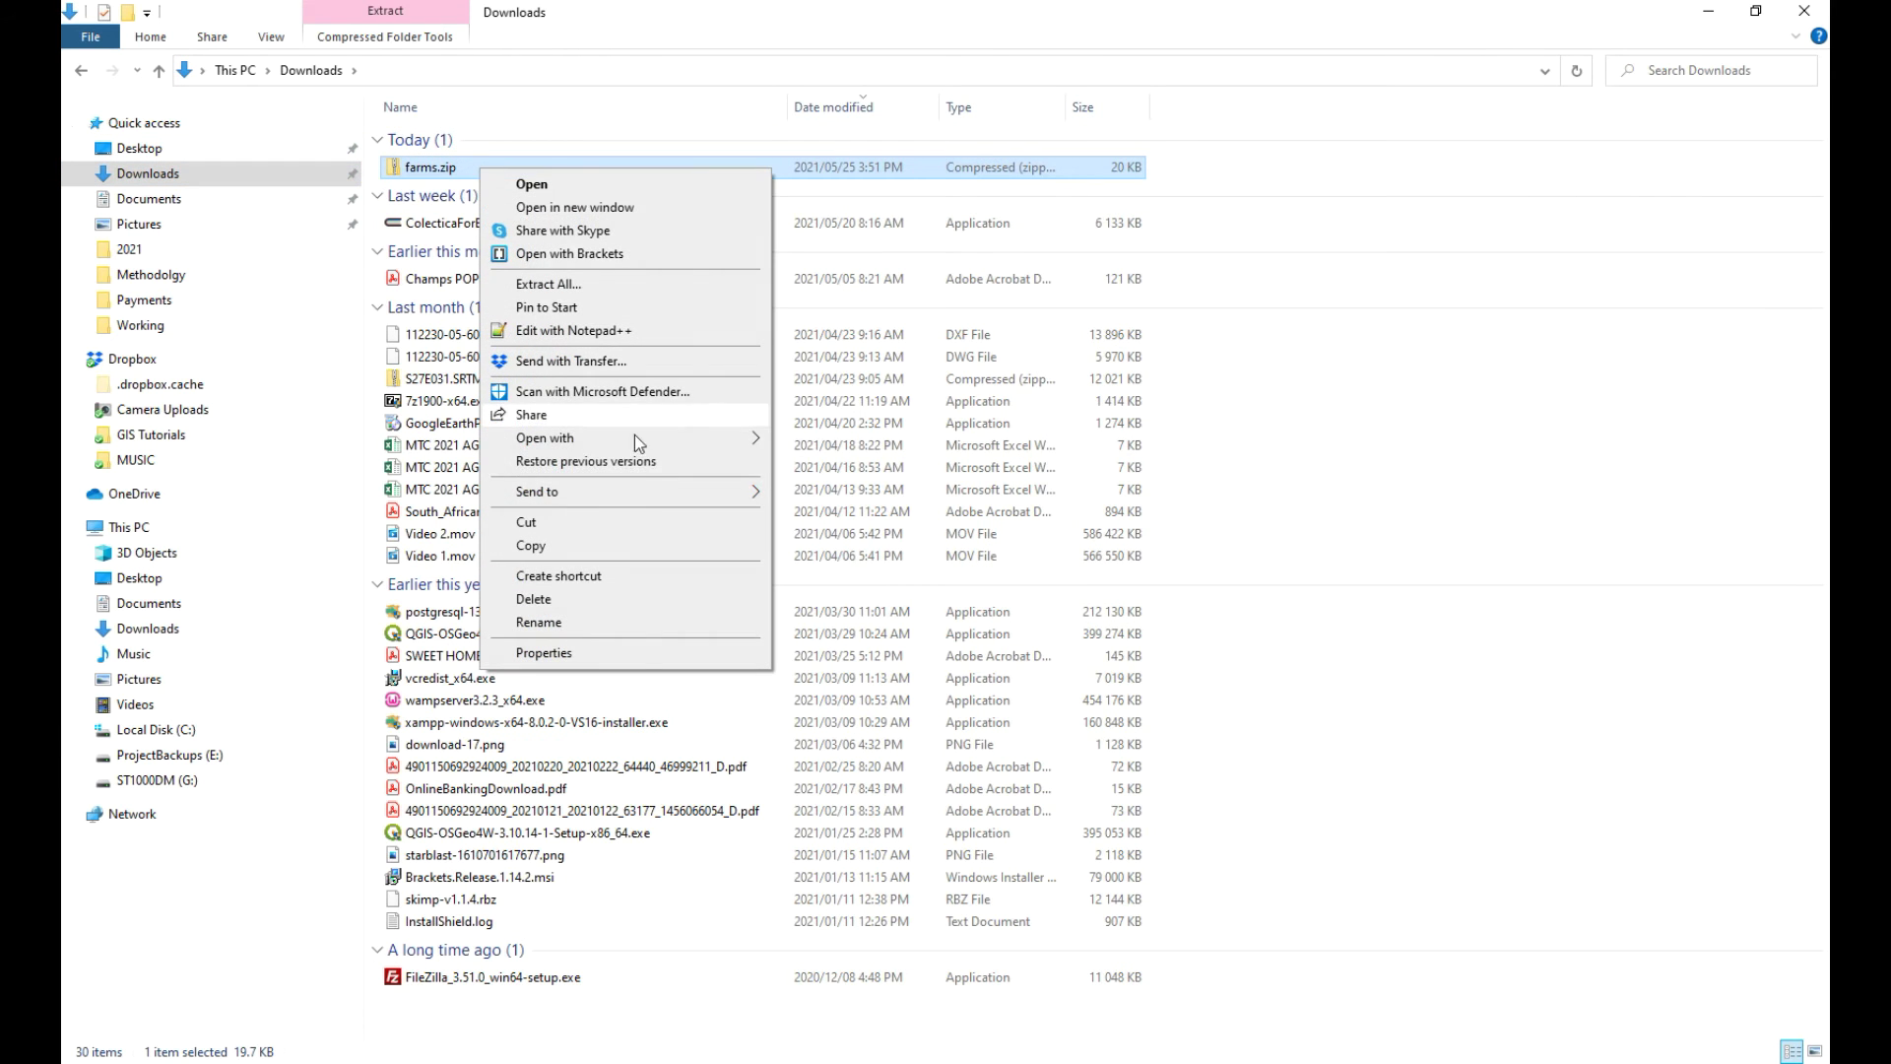
pyautogui.click(647, 522)
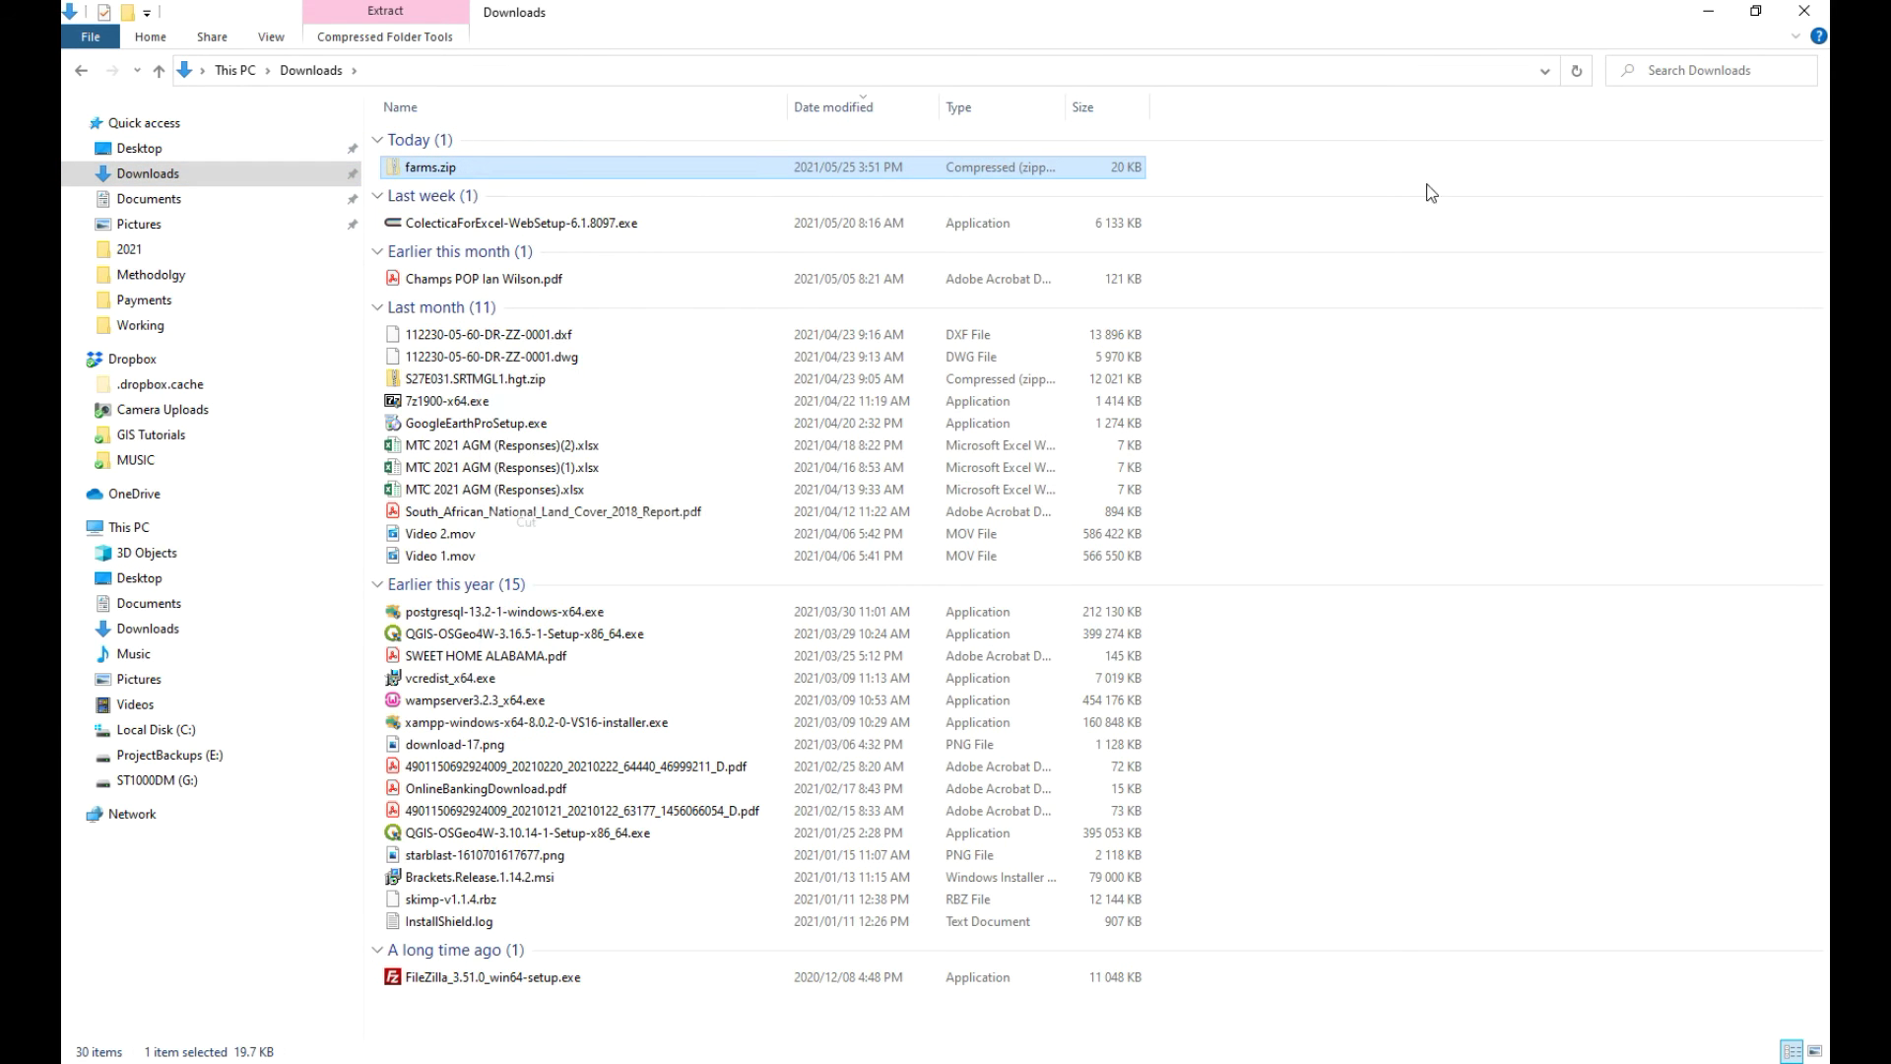
pyautogui.click(1709, 11)
pyautogui.press('super+d')
pyautogui.rightClick(463, 181)
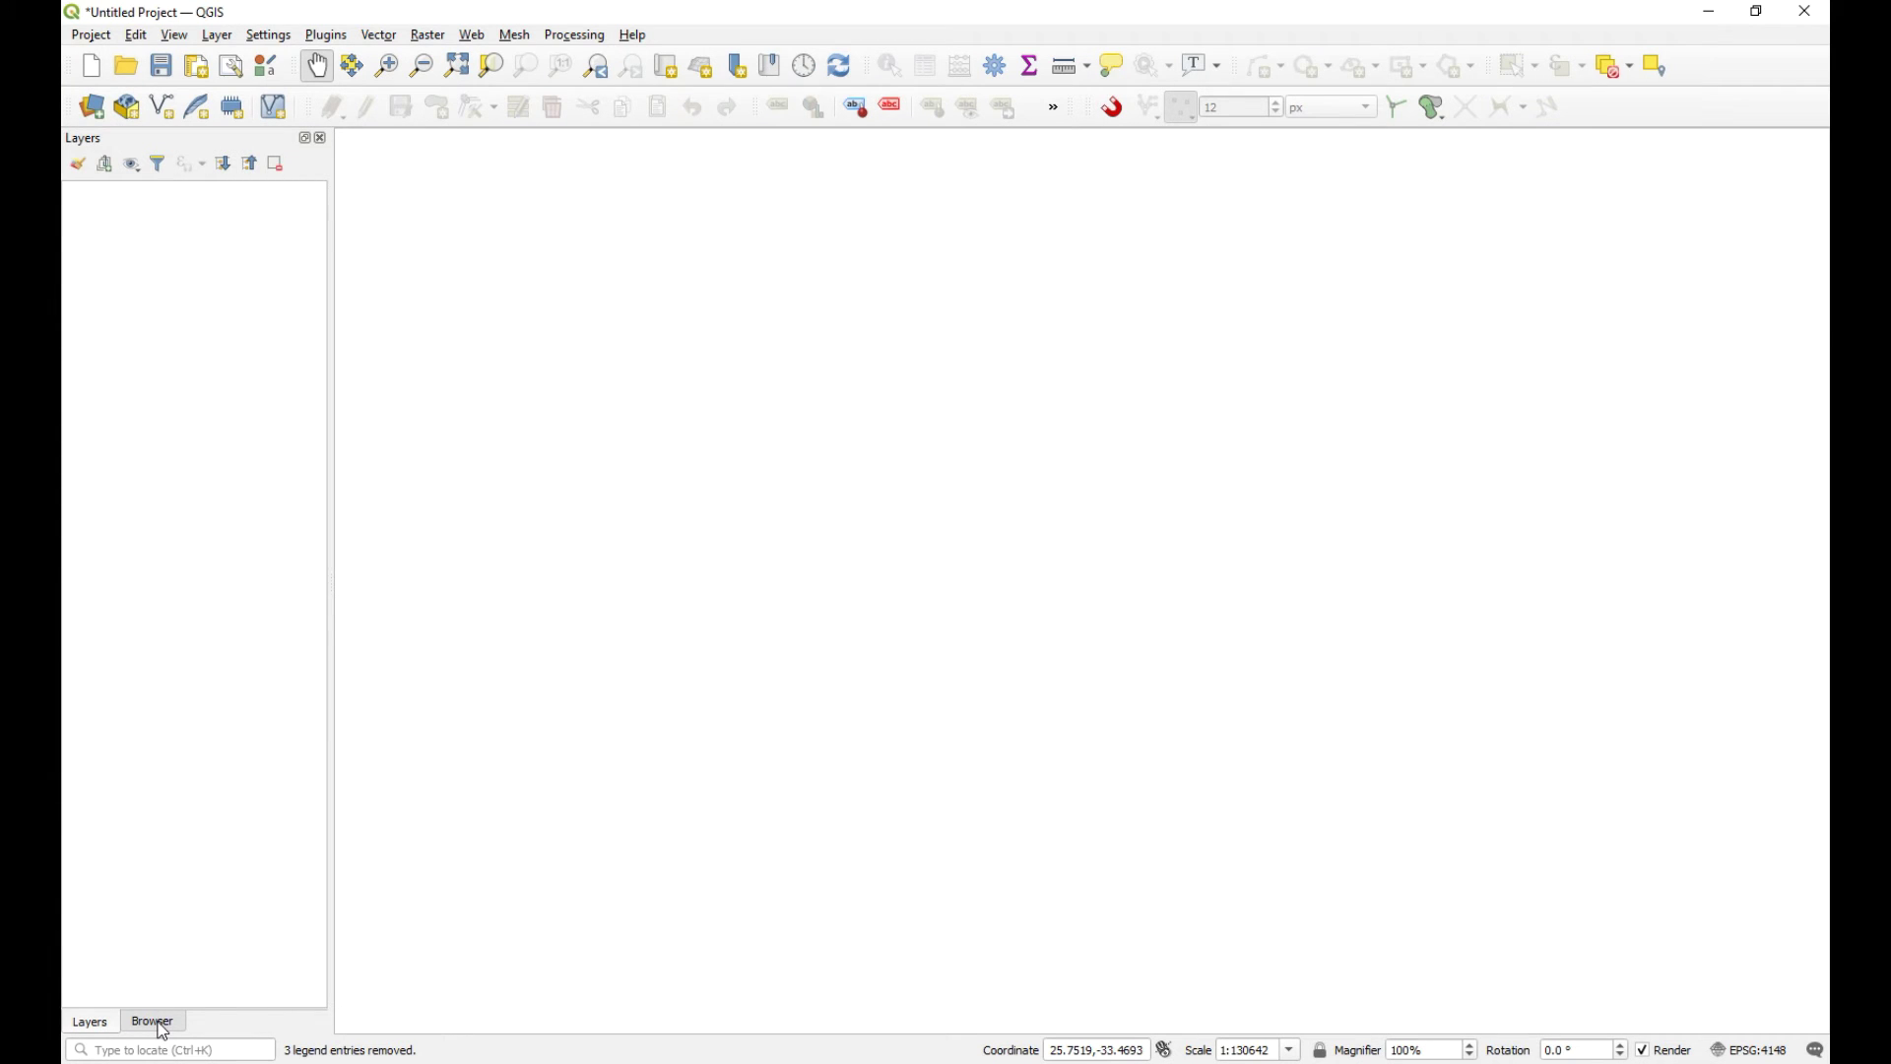
# - Drag farms.shp from the Desktop farms folder in the Browser onto the QGIS map canvas
pyautogui.click(162, 1027)
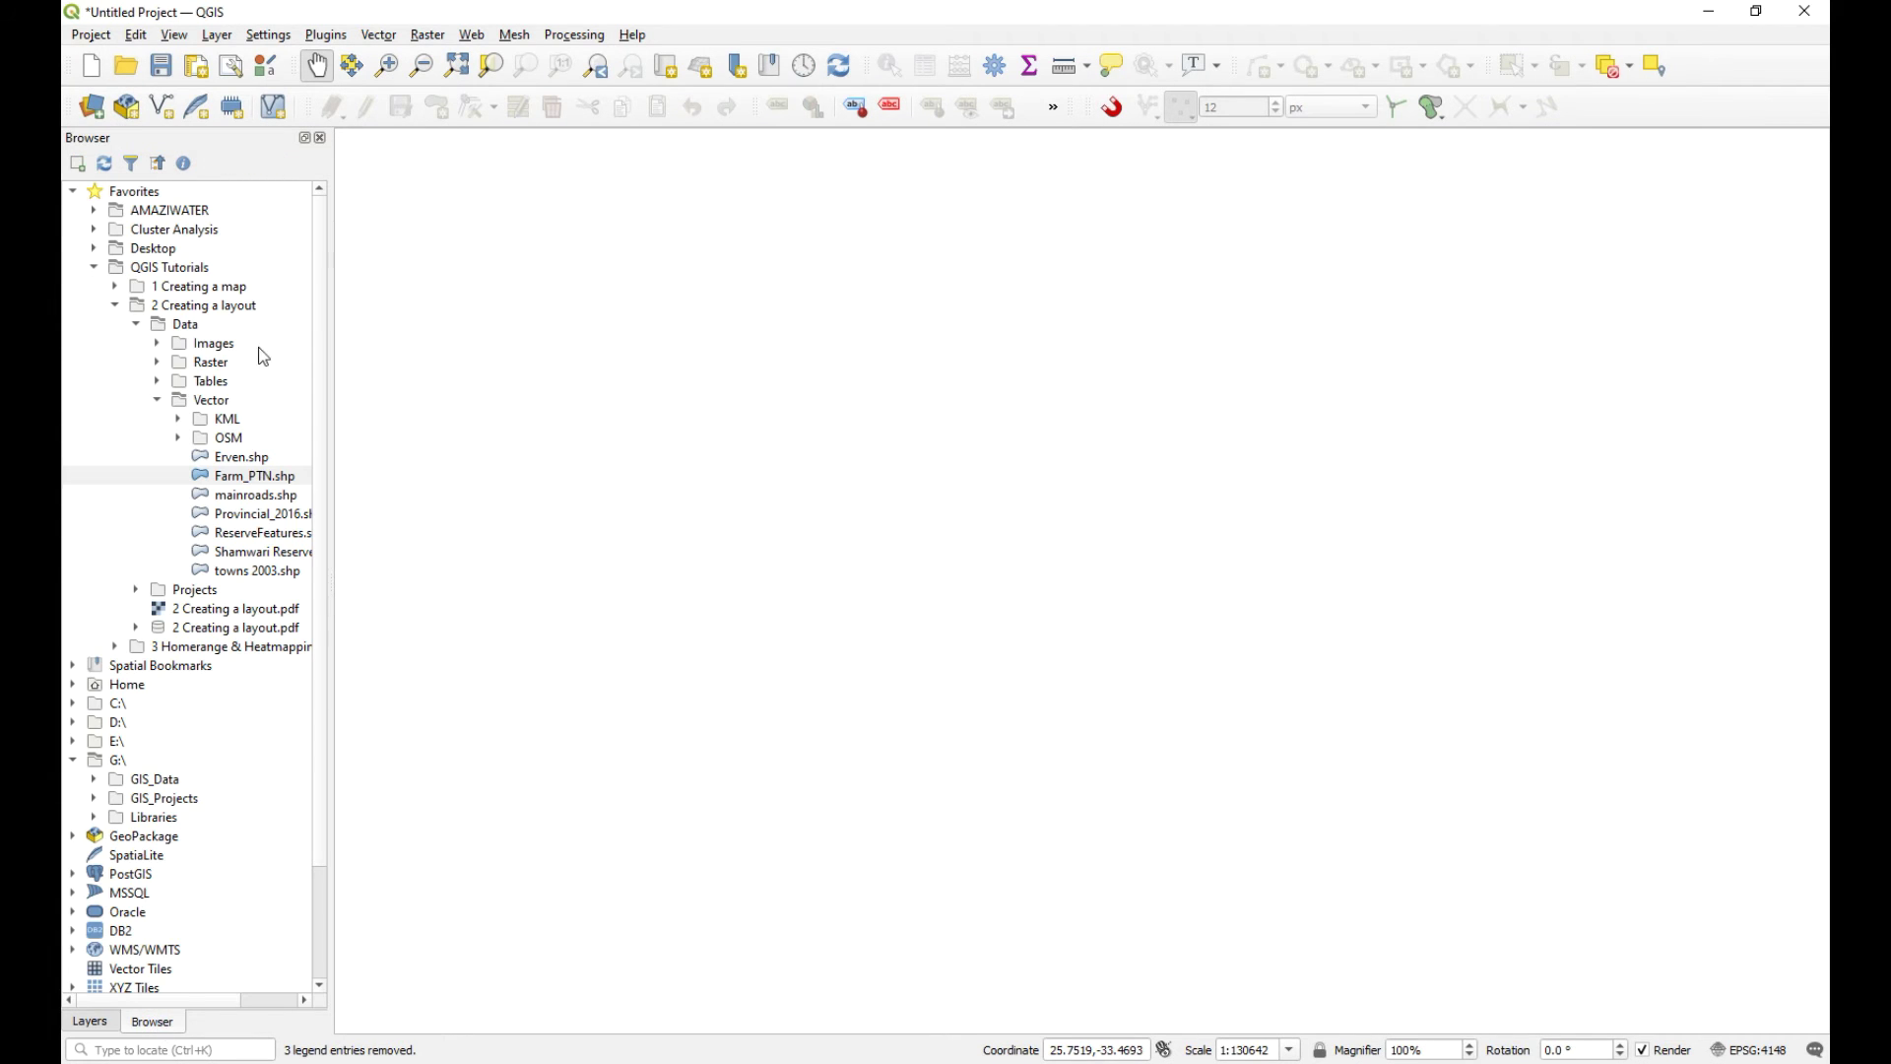
pyautogui.click(95, 268)
pyautogui.click(94, 249)
pyautogui.click(153, 249)
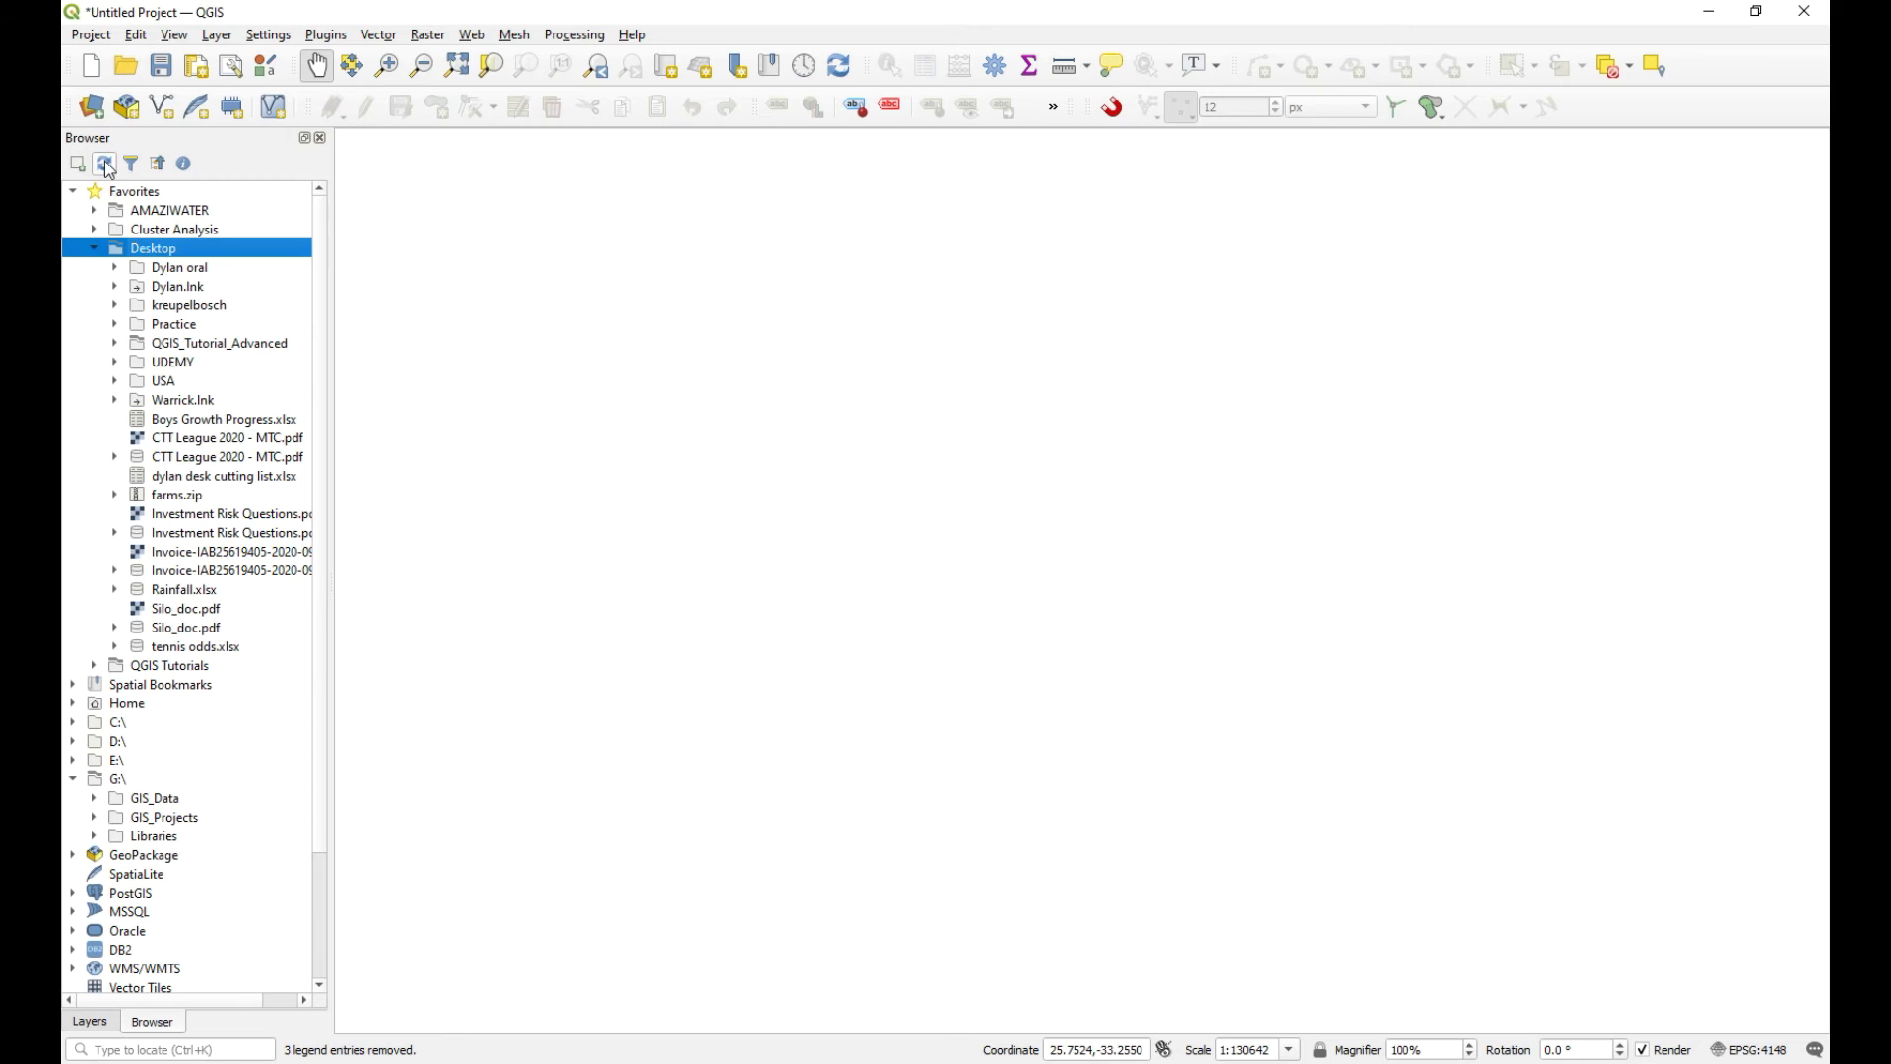
pyautogui.click(160, 308)
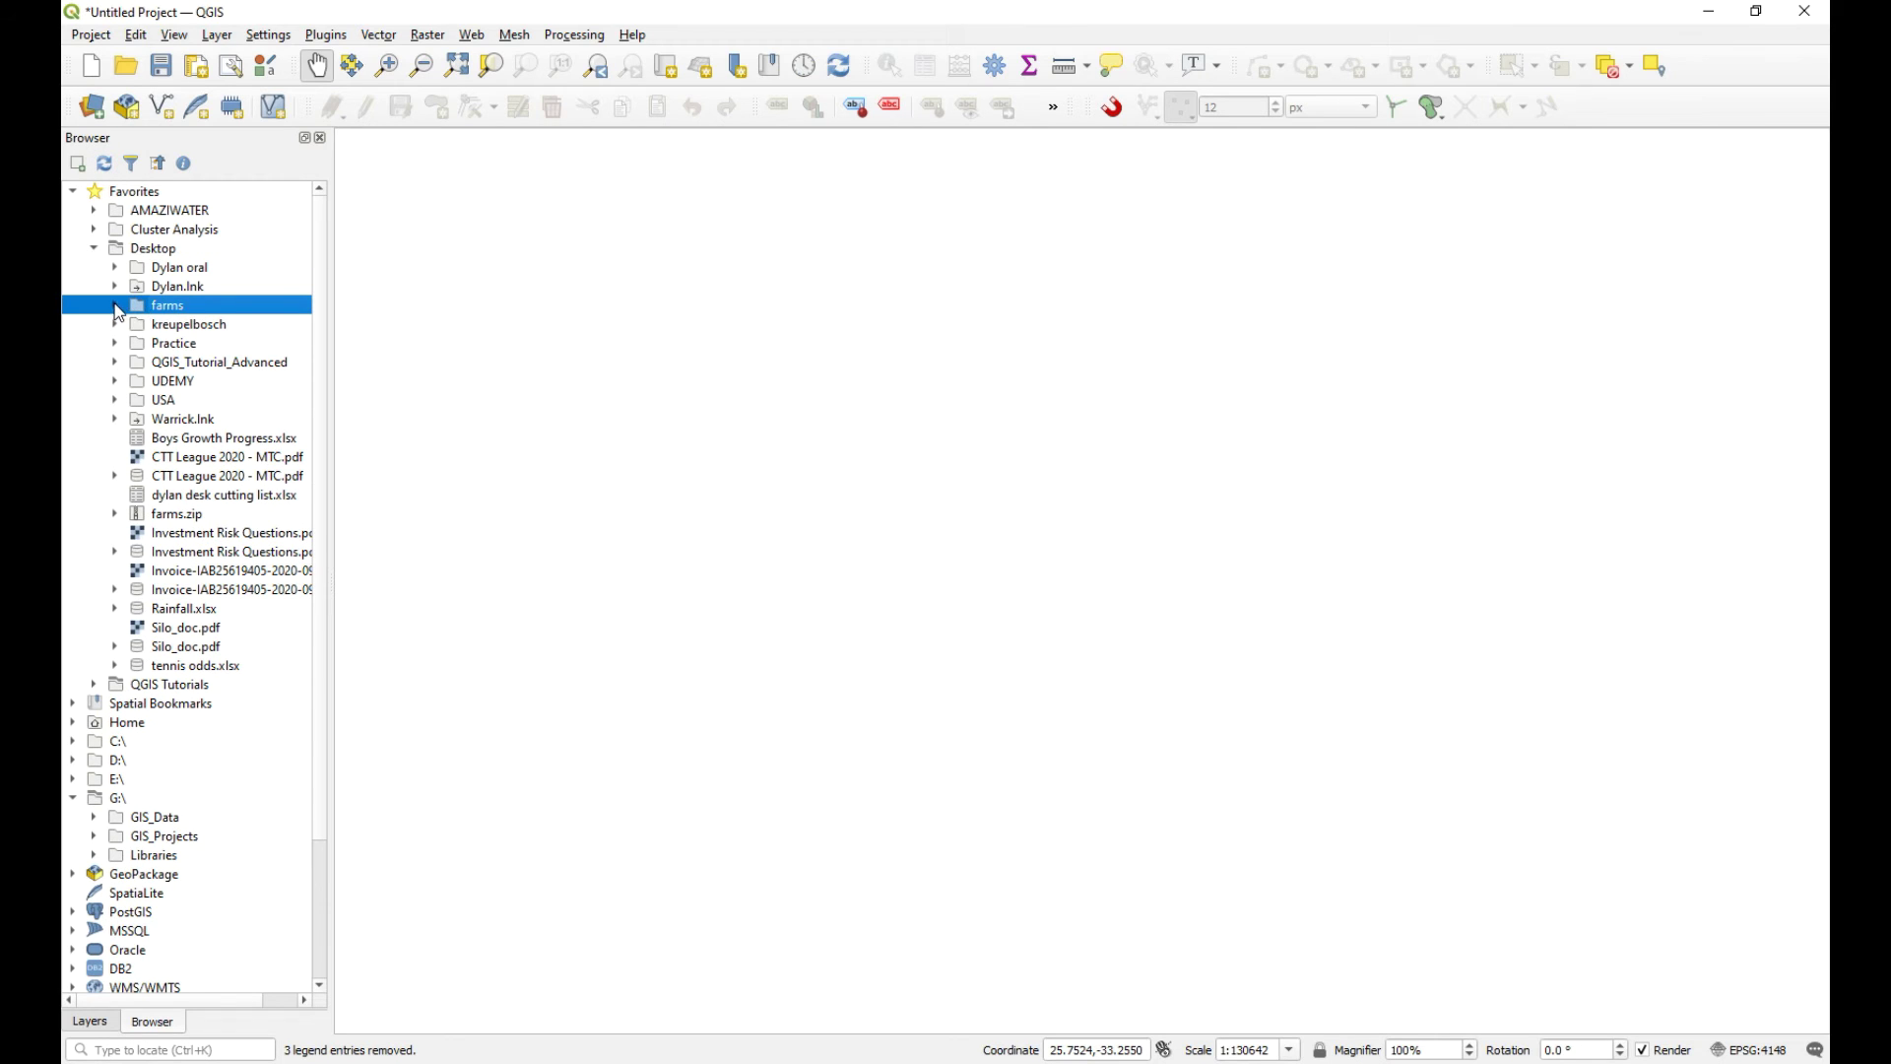
pyautogui.click(116, 307)
pyautogui.moveTo(189, 324); pyautogui.dragTo(644, 382)
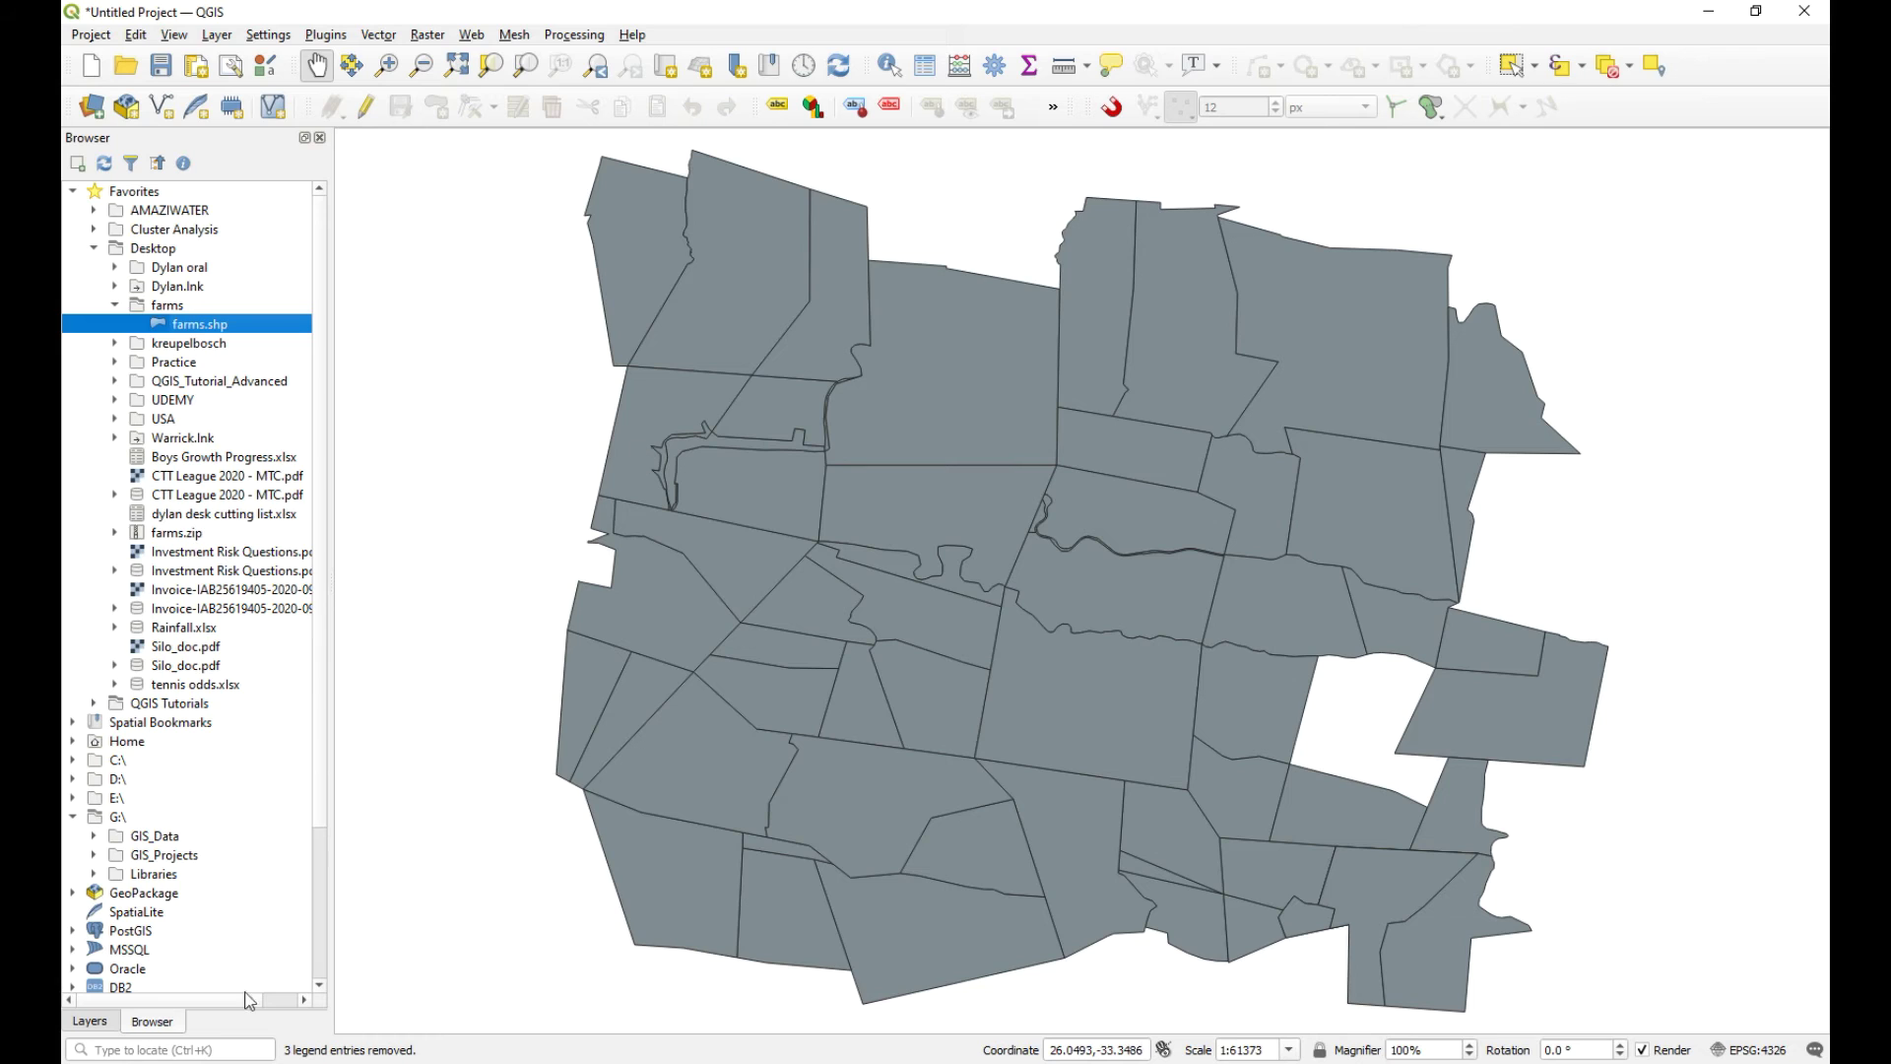
pyautogui.click(98, 1024)
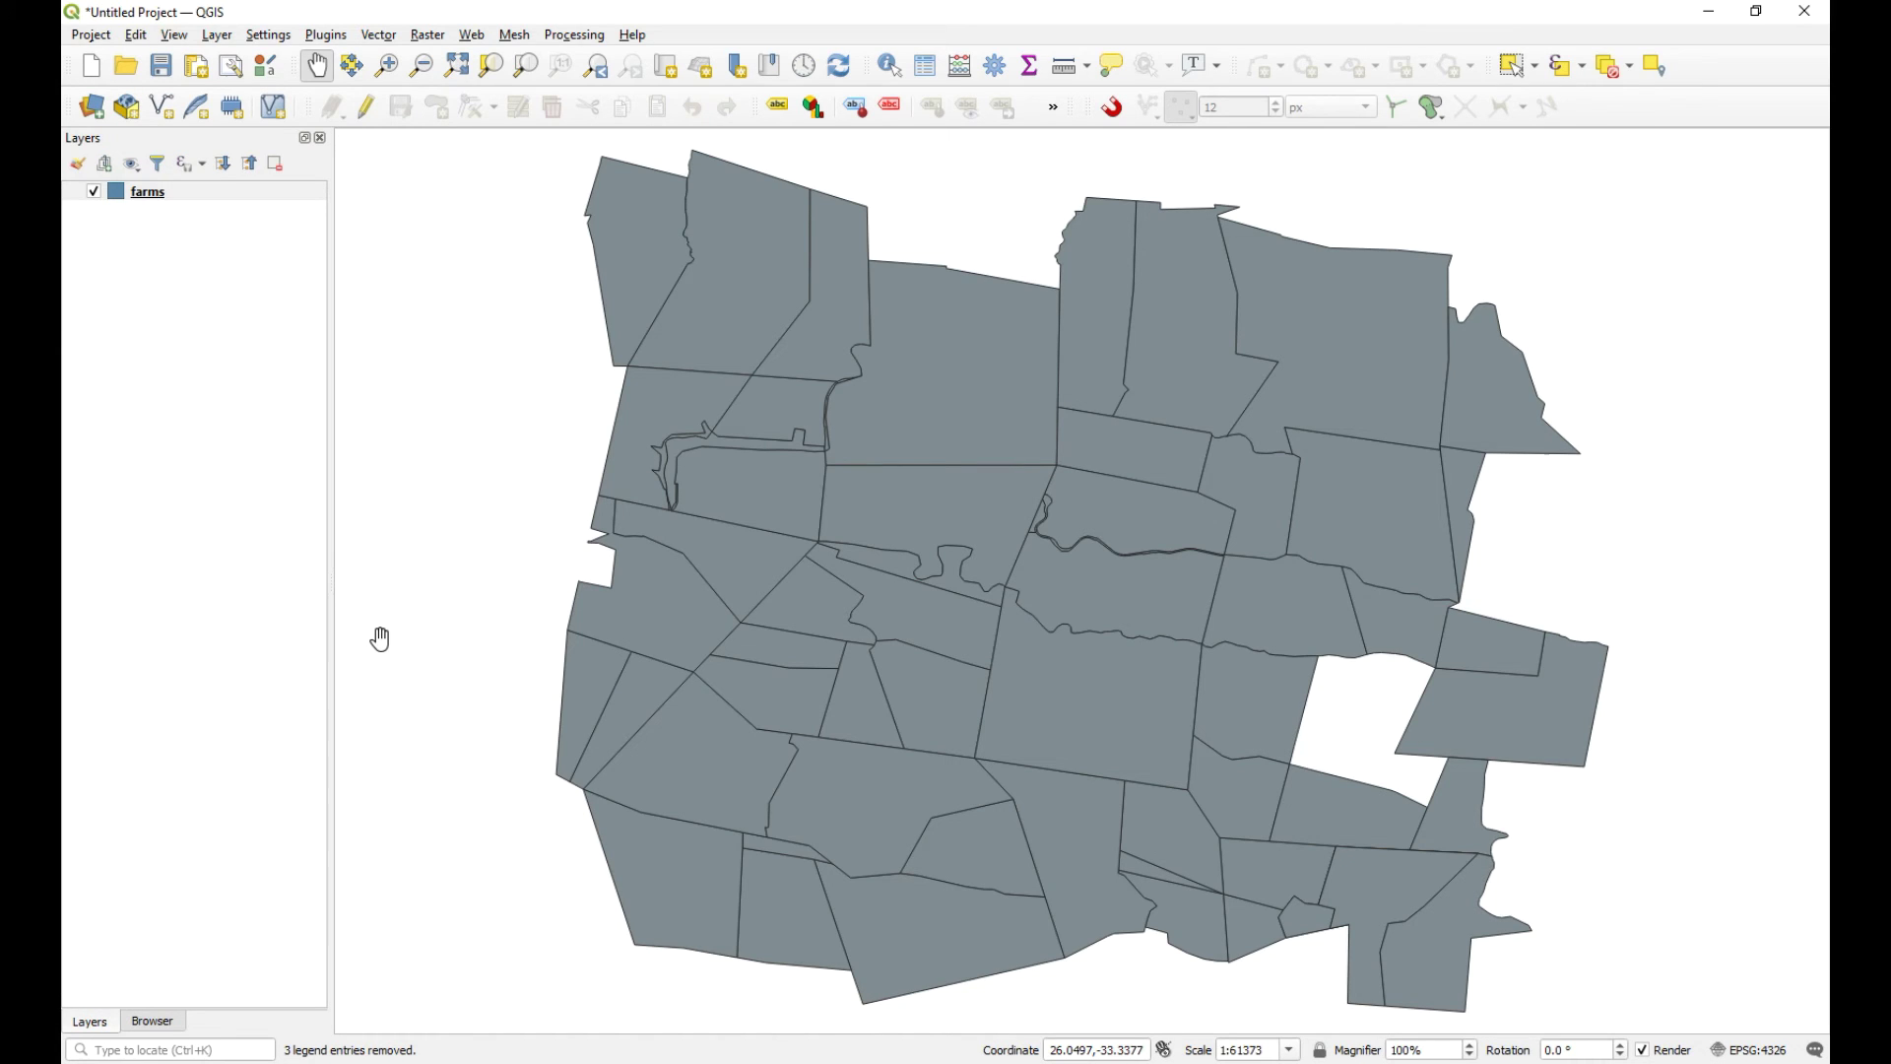
# - Select the farms layer and switch to the Identify Features tool
pyautogui.click(180, 191)
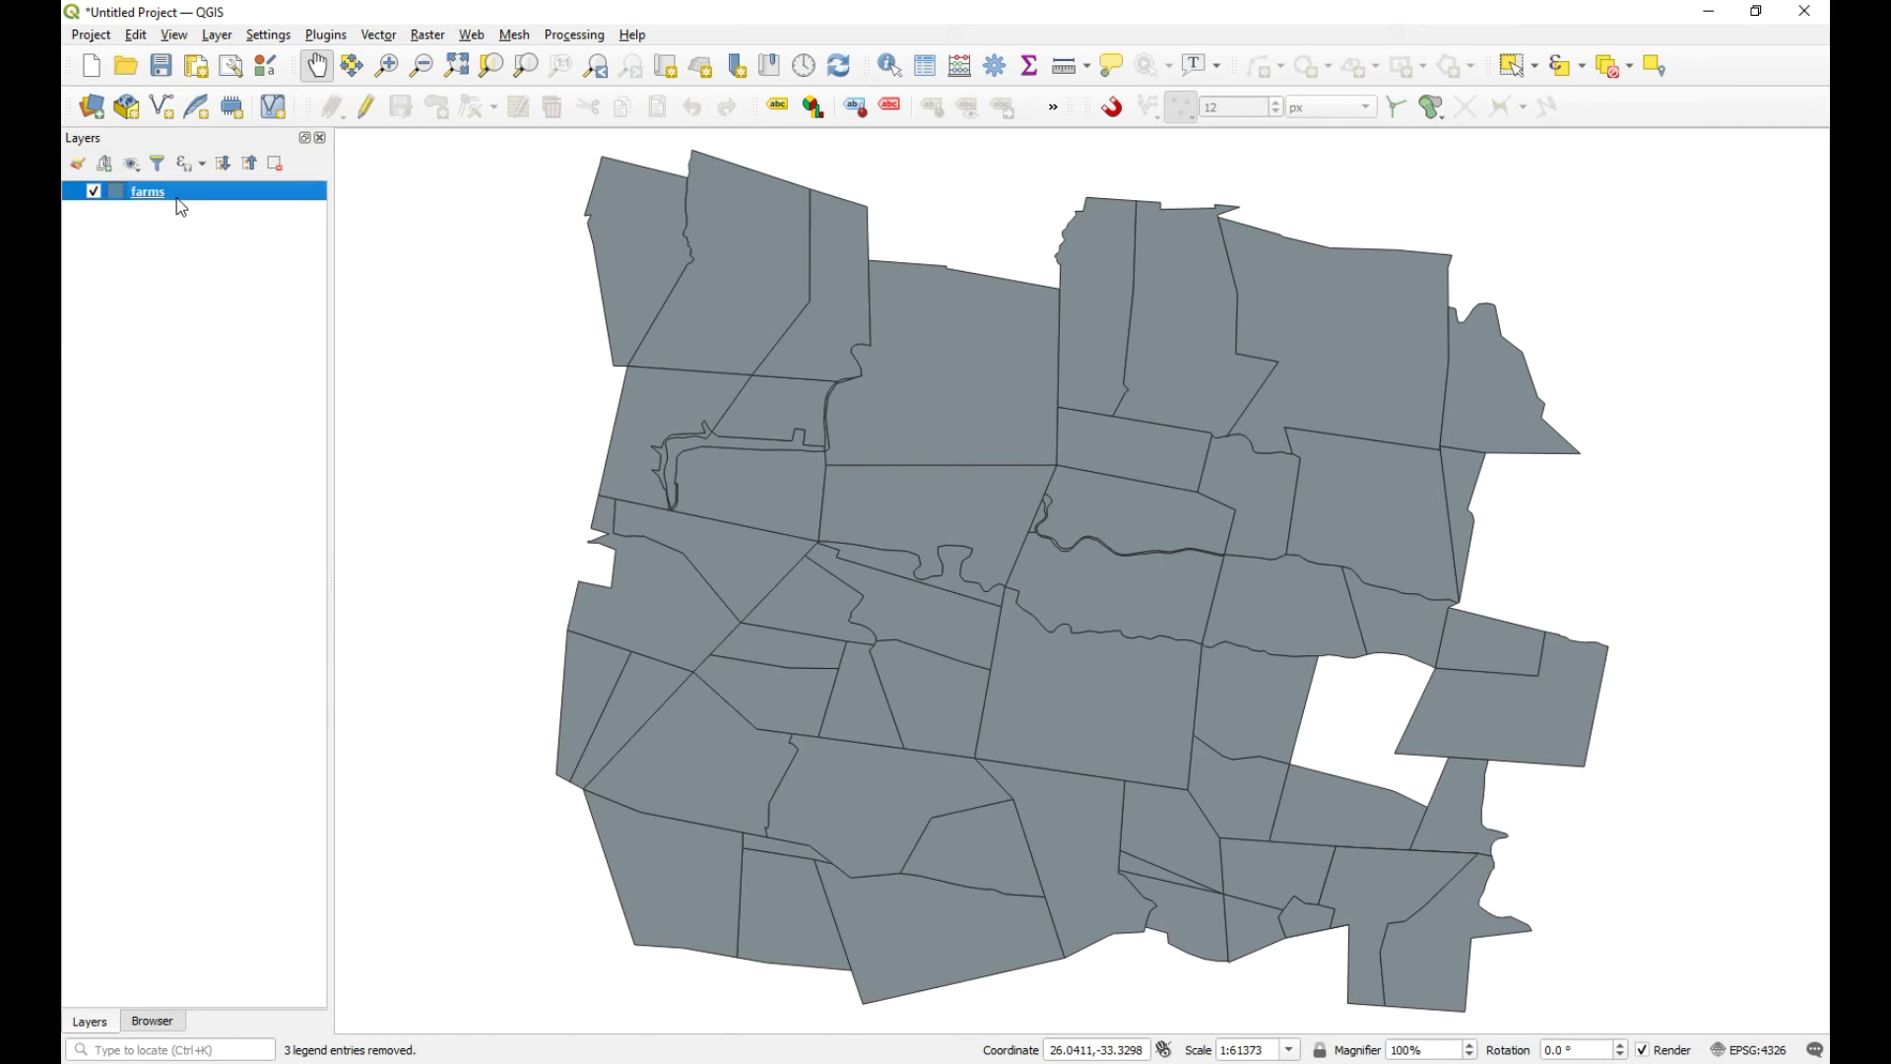
pyautogui.rightClick(177, 195)
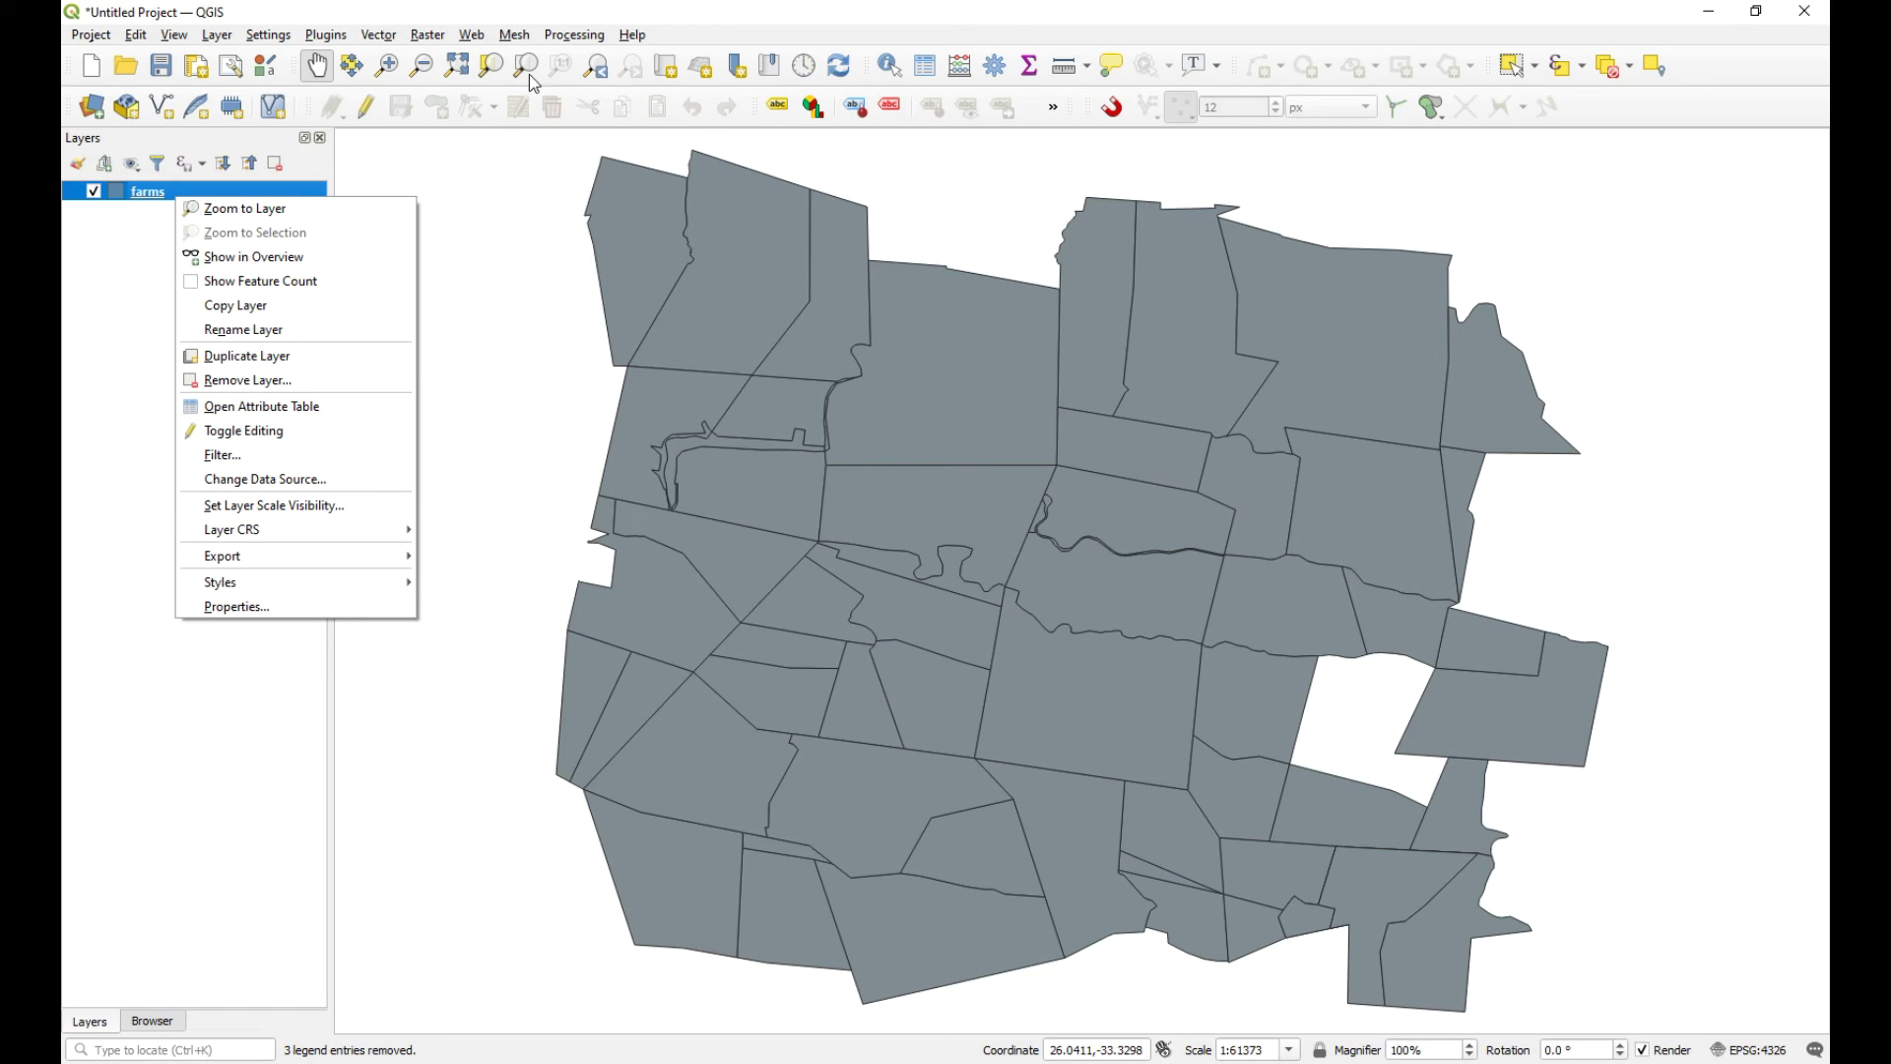
pyautogui.click(891, 67)
pyautogui.click(891, 67)
# - Identify several central and northern parcels, including THE POPLARS and JOUBERTS KRAAL
pyautogui.click(950, 705)
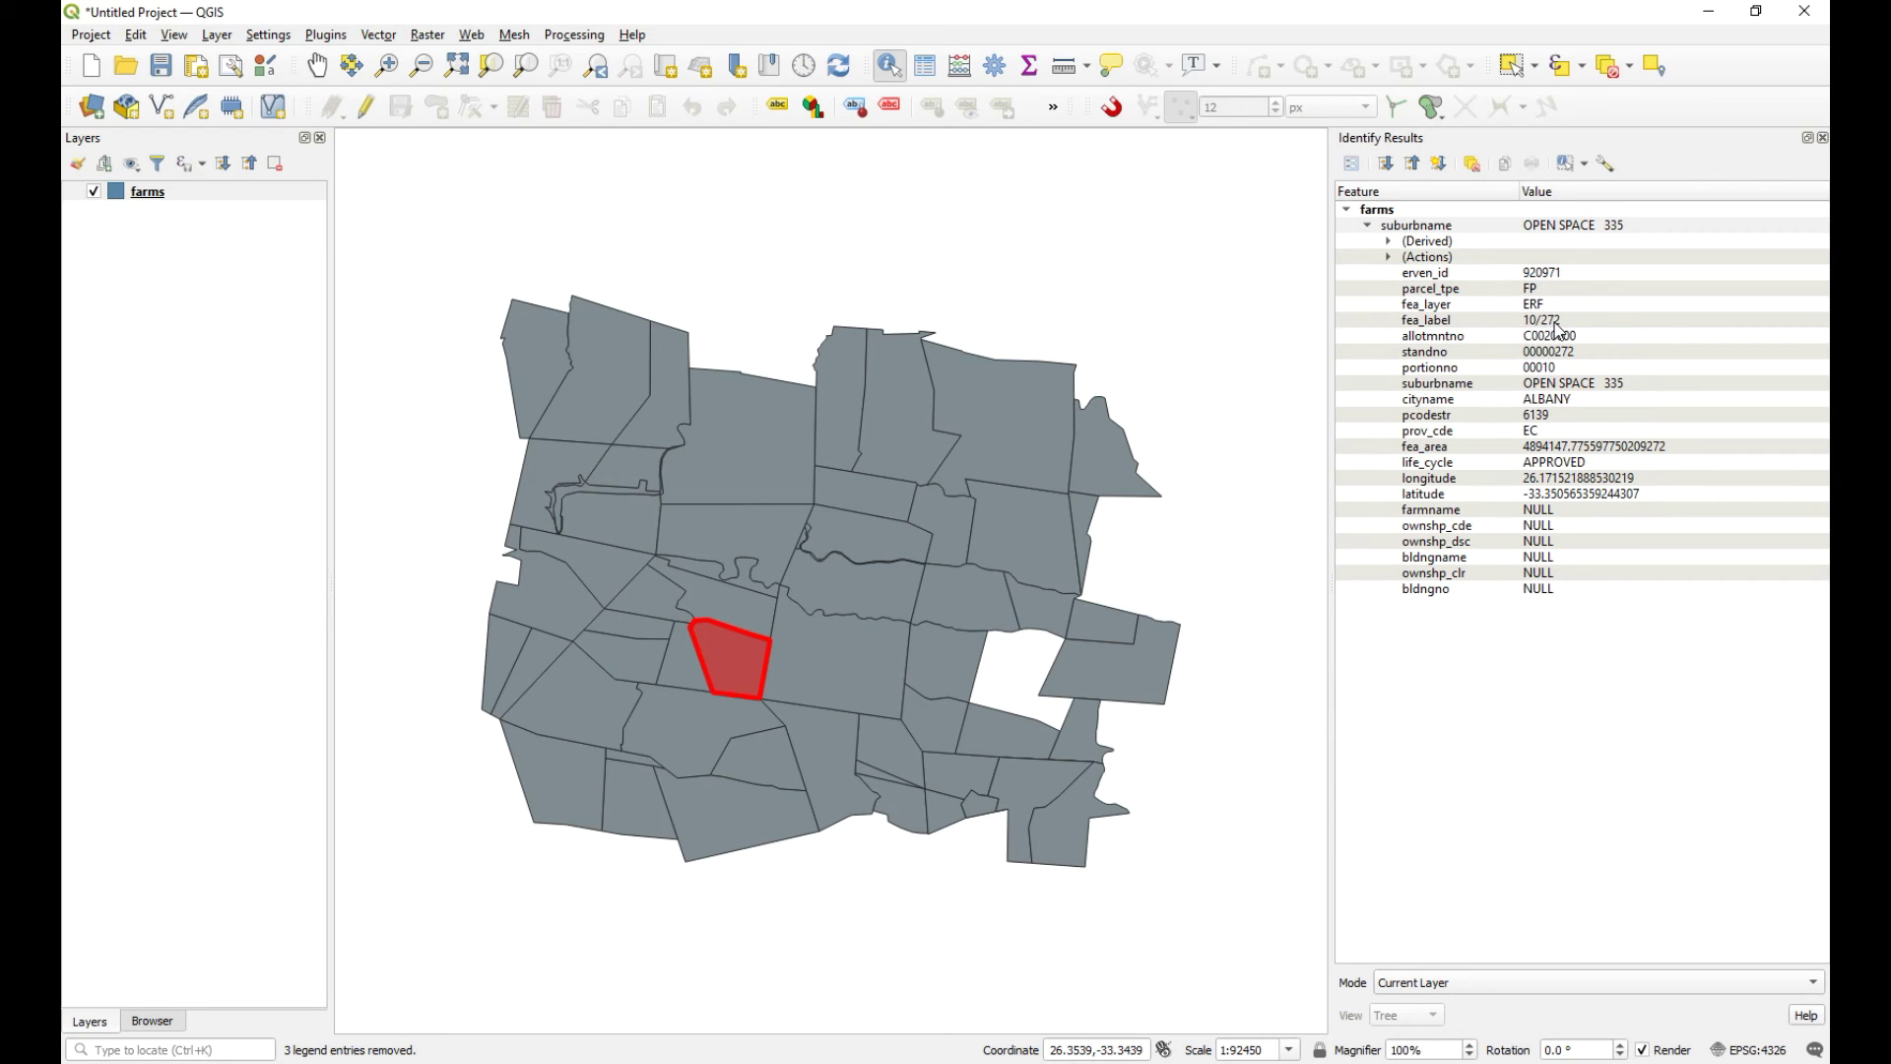
pyautogui.click(842, 668)
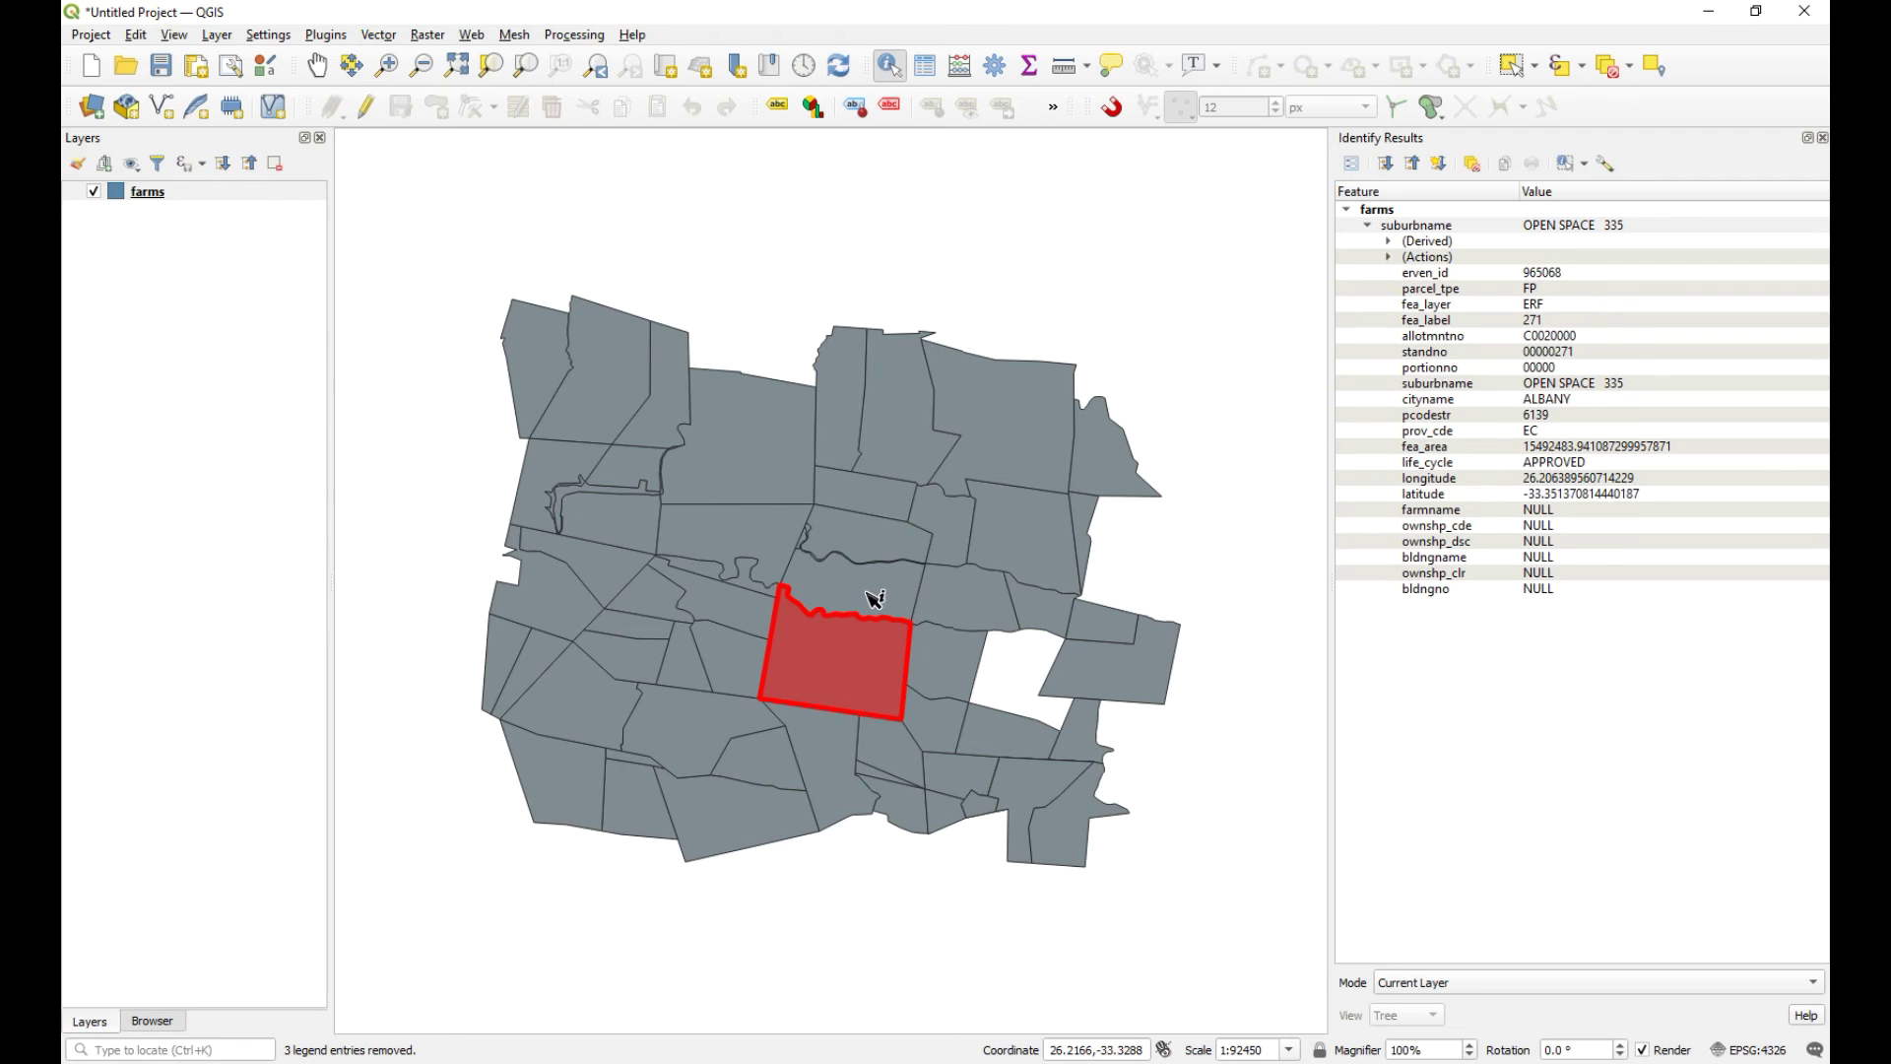
pyautogui.click(874, 590)
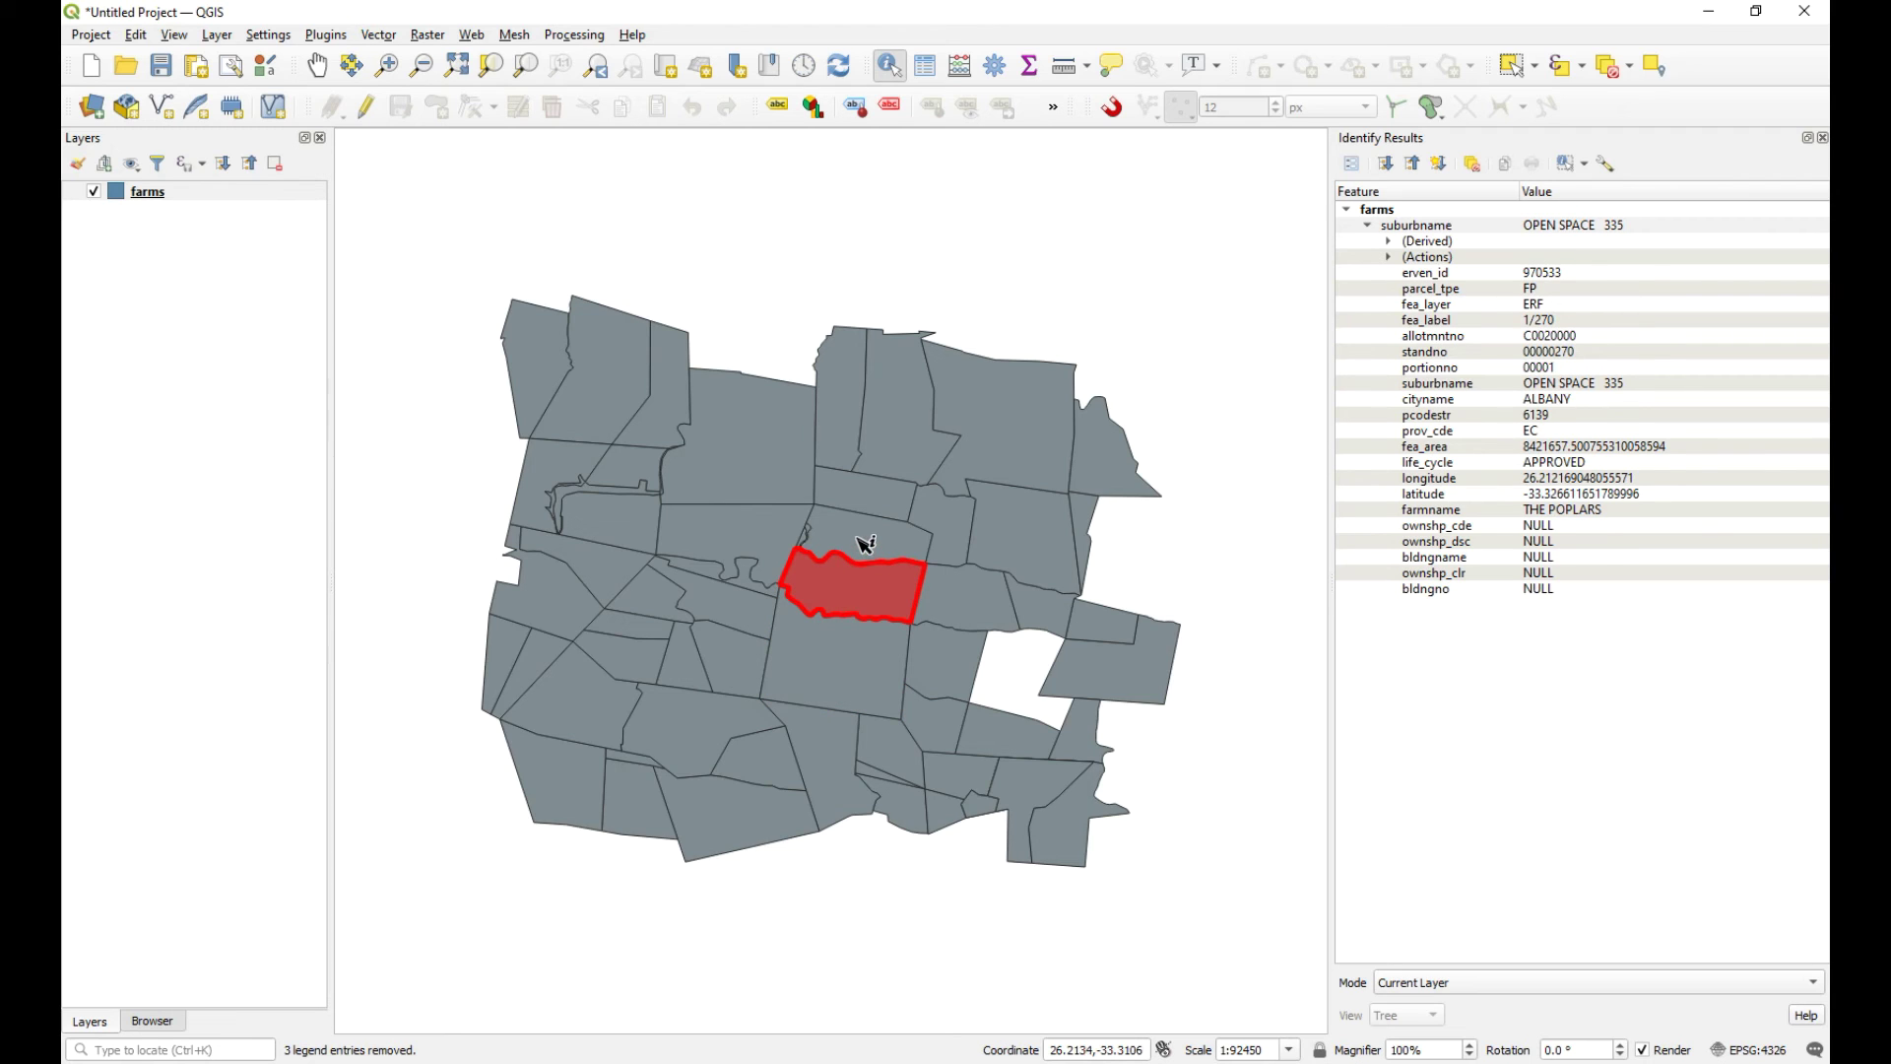
pyautogui.click(864, 544)
pyautogui.click(759, 535)
pyautogui.click(759, 473)
pyautogui.click(638, 393)
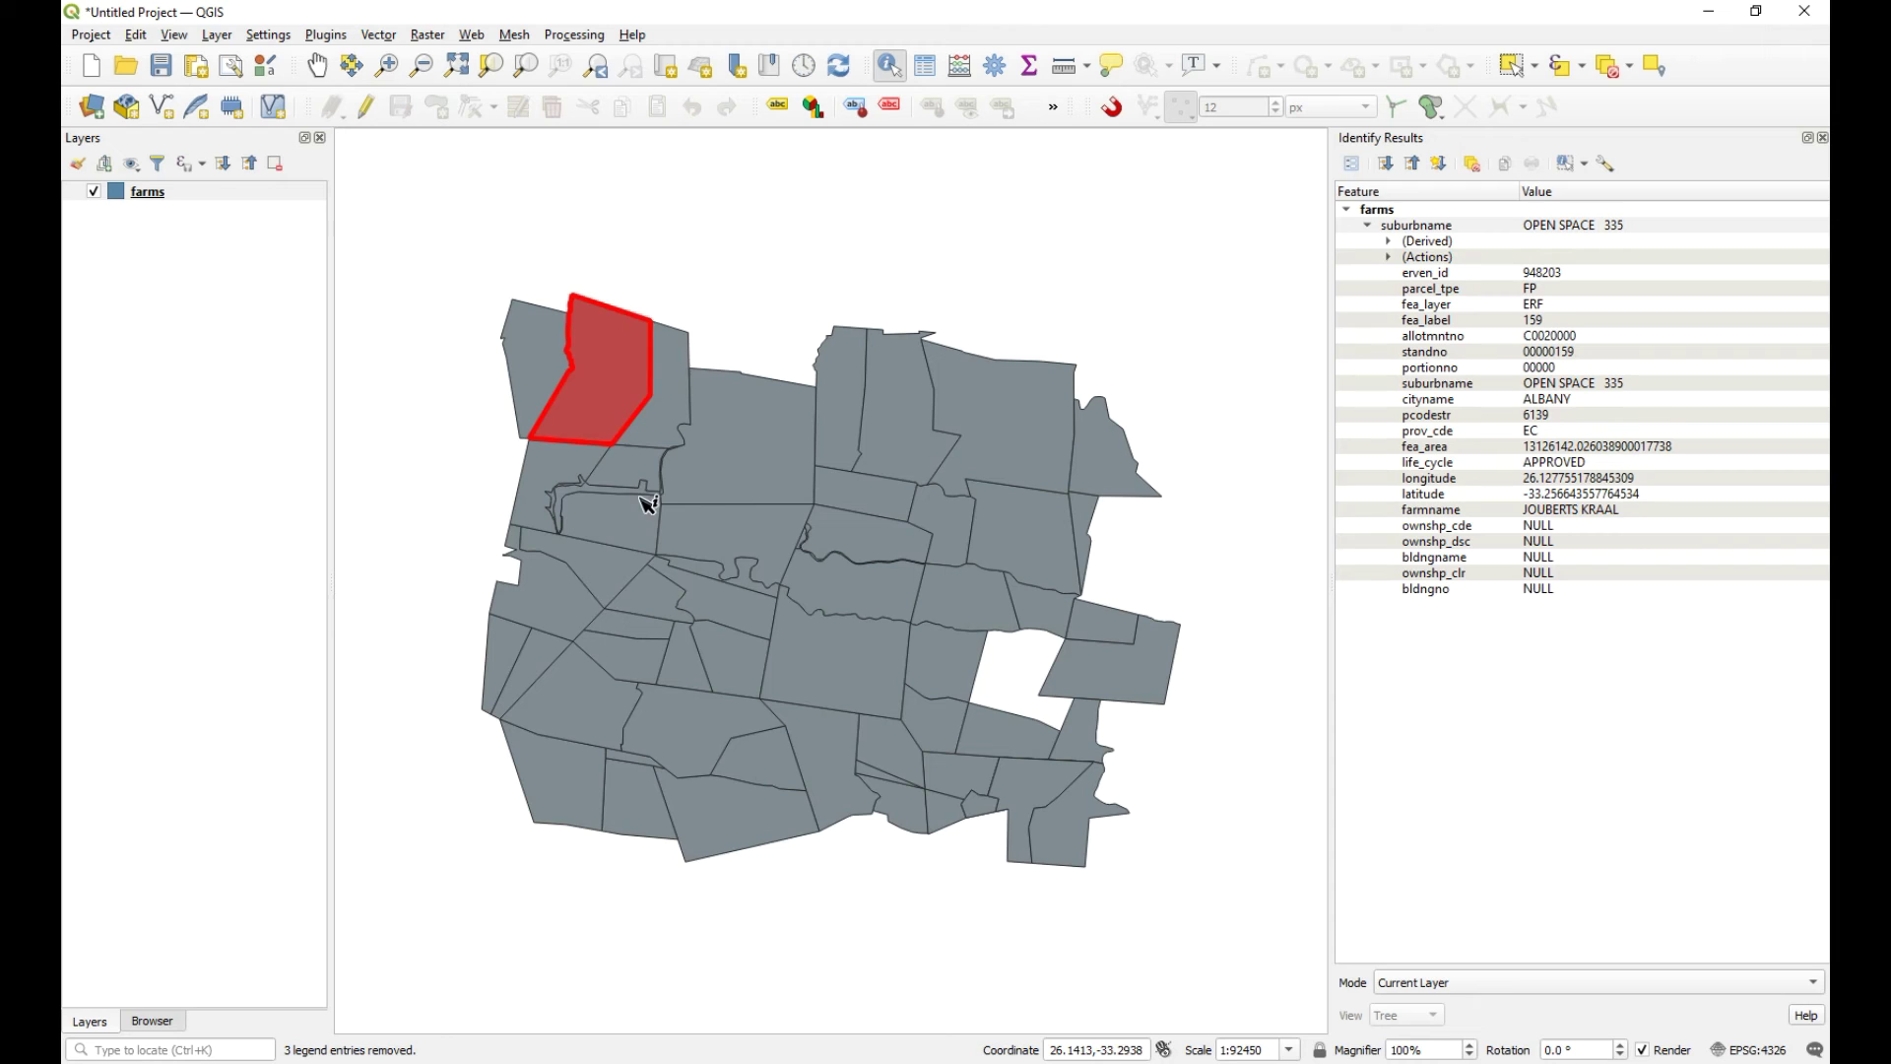
# - Identify western and southern parcels, ending on WELCOME WOOD (2/290), then show the Browser
pyautogui.click(642, 531)
pyautogui.click(636, 576)
pyautogui.click(825, 671)
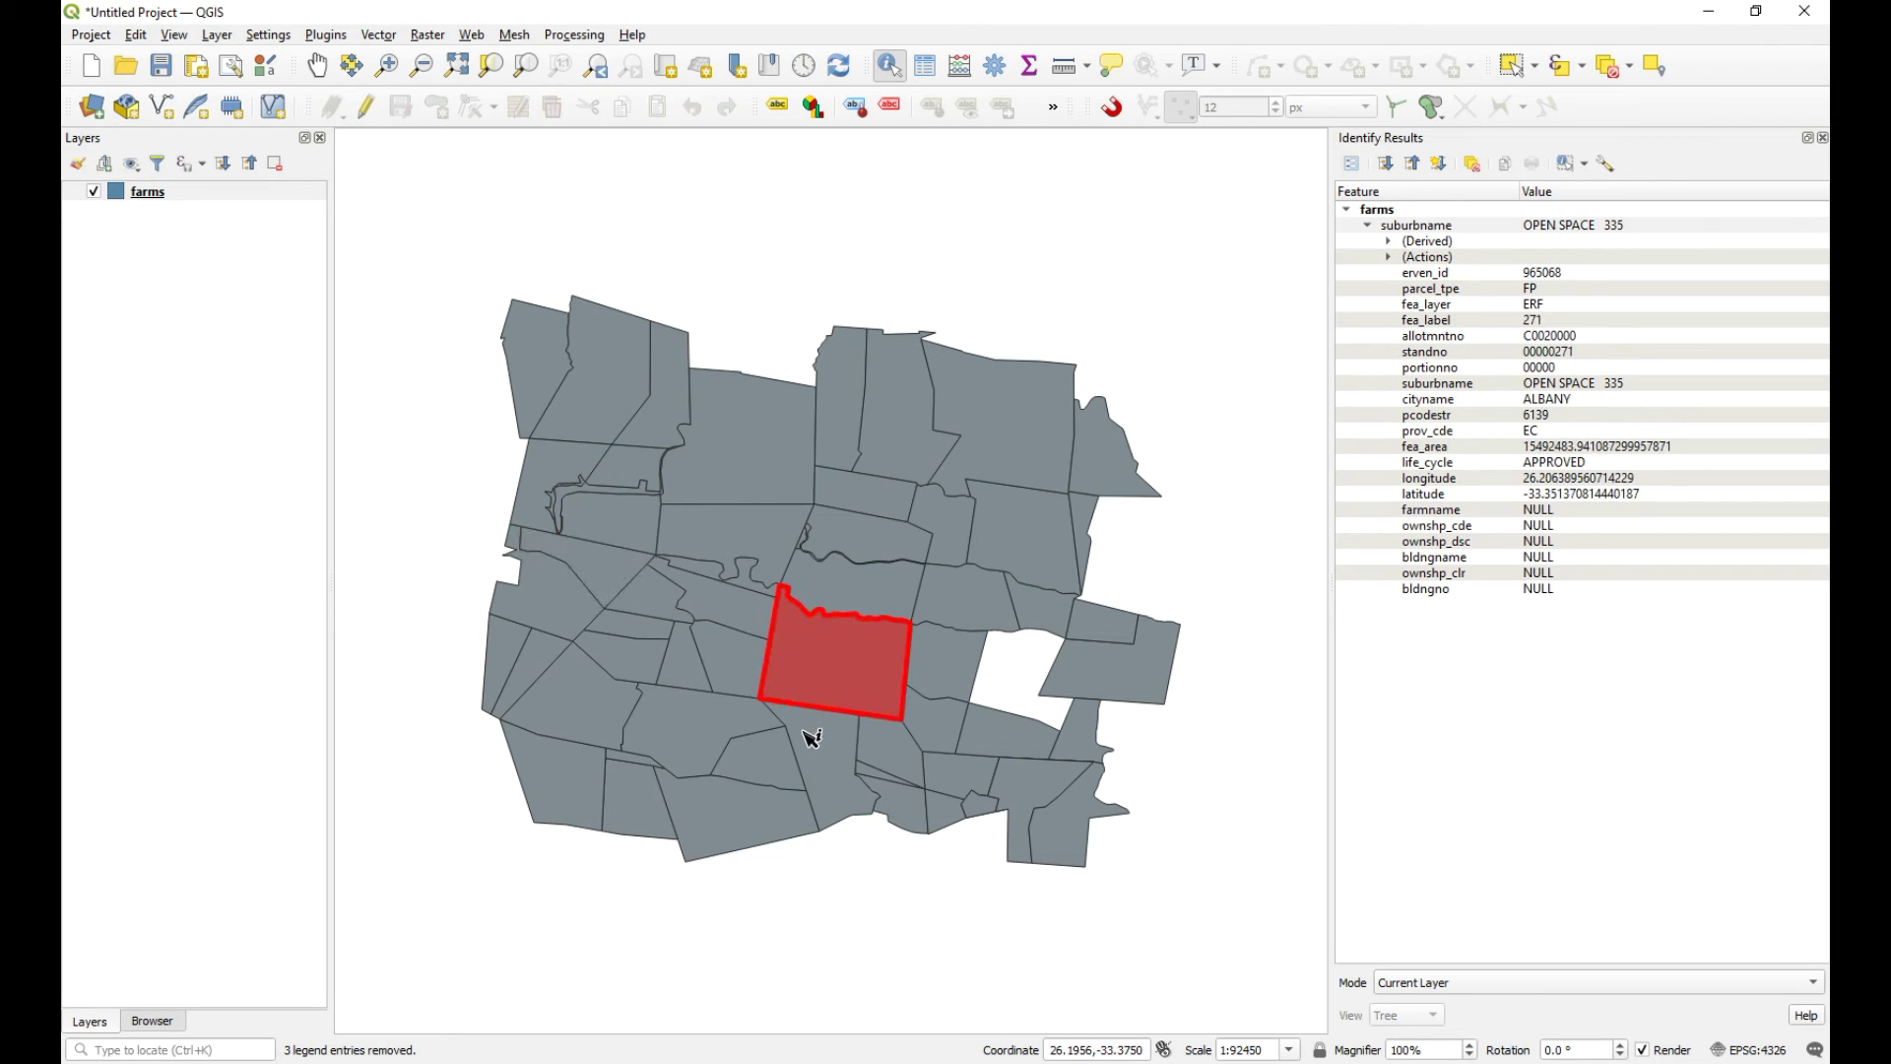
pyautogui.click(809, 739)
pyautogui.click(717, 738)
pyautogui.click(730, 655)
pyautogui.click(770, 760)
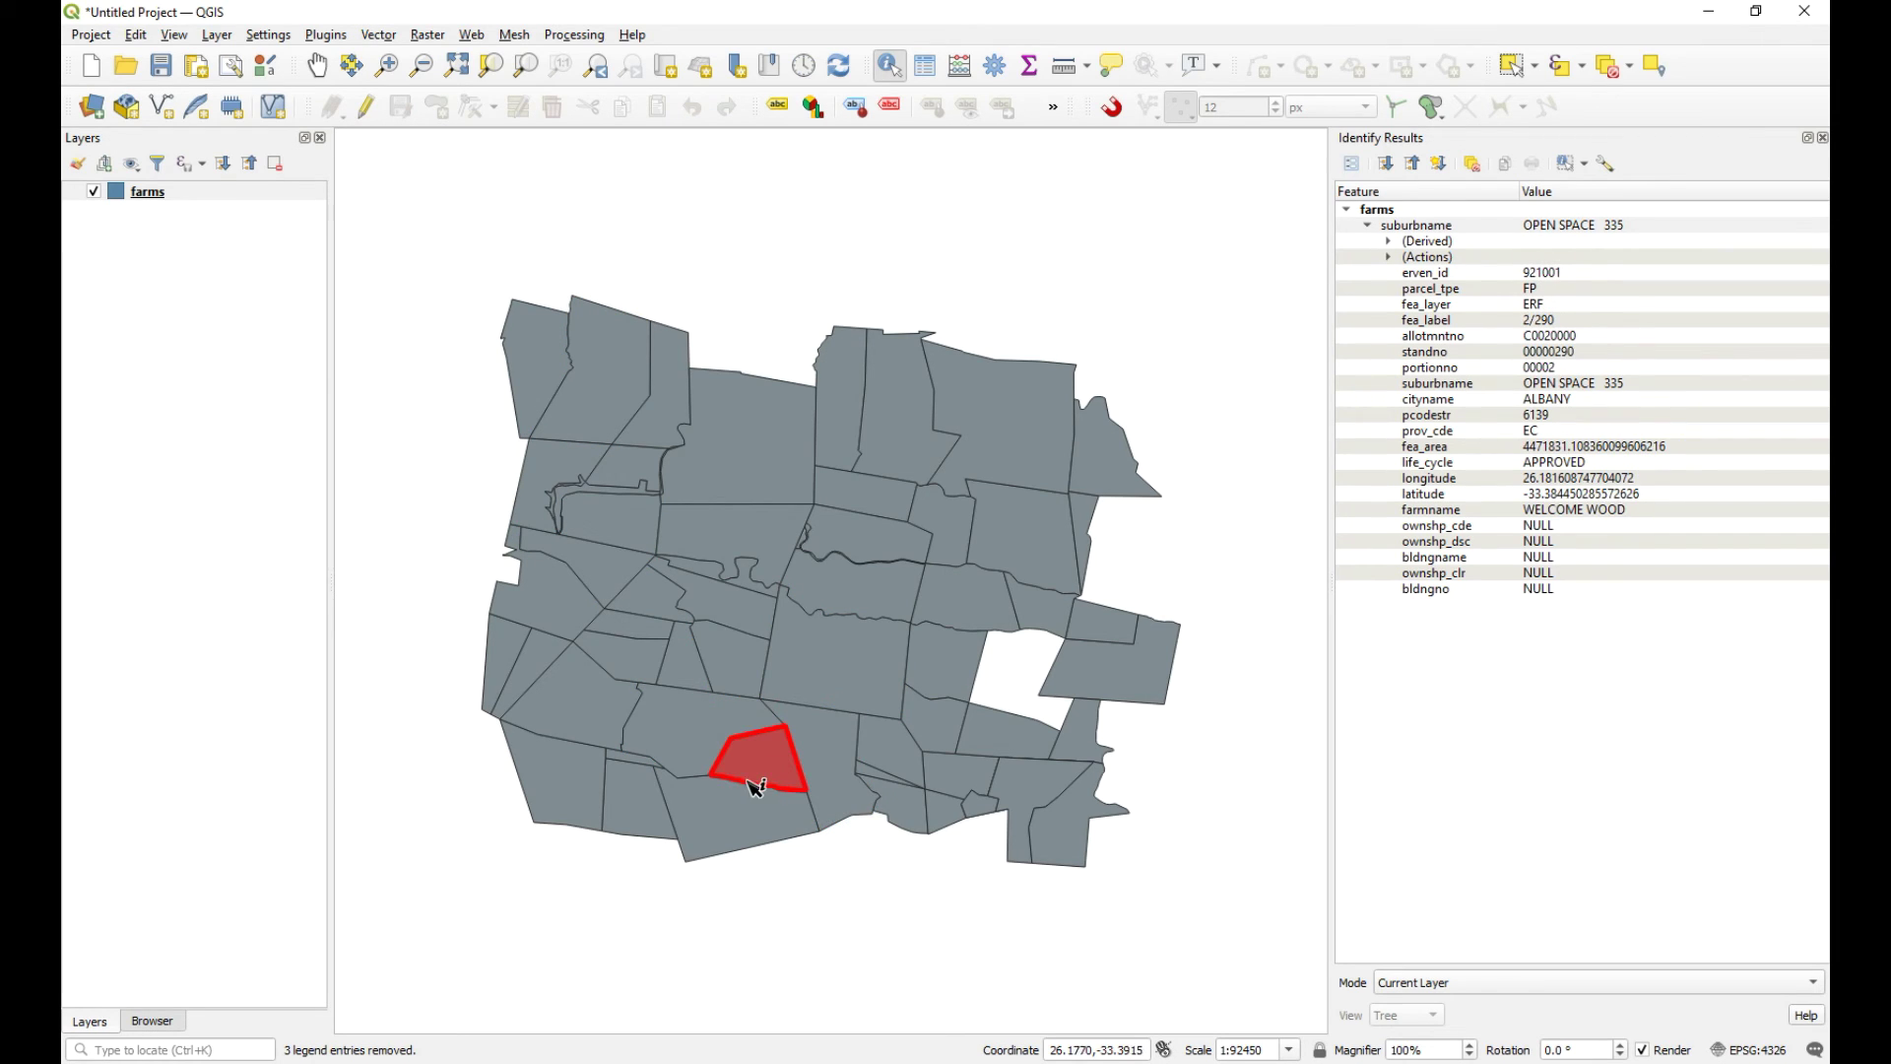
pyautogui.click(137, 1025)
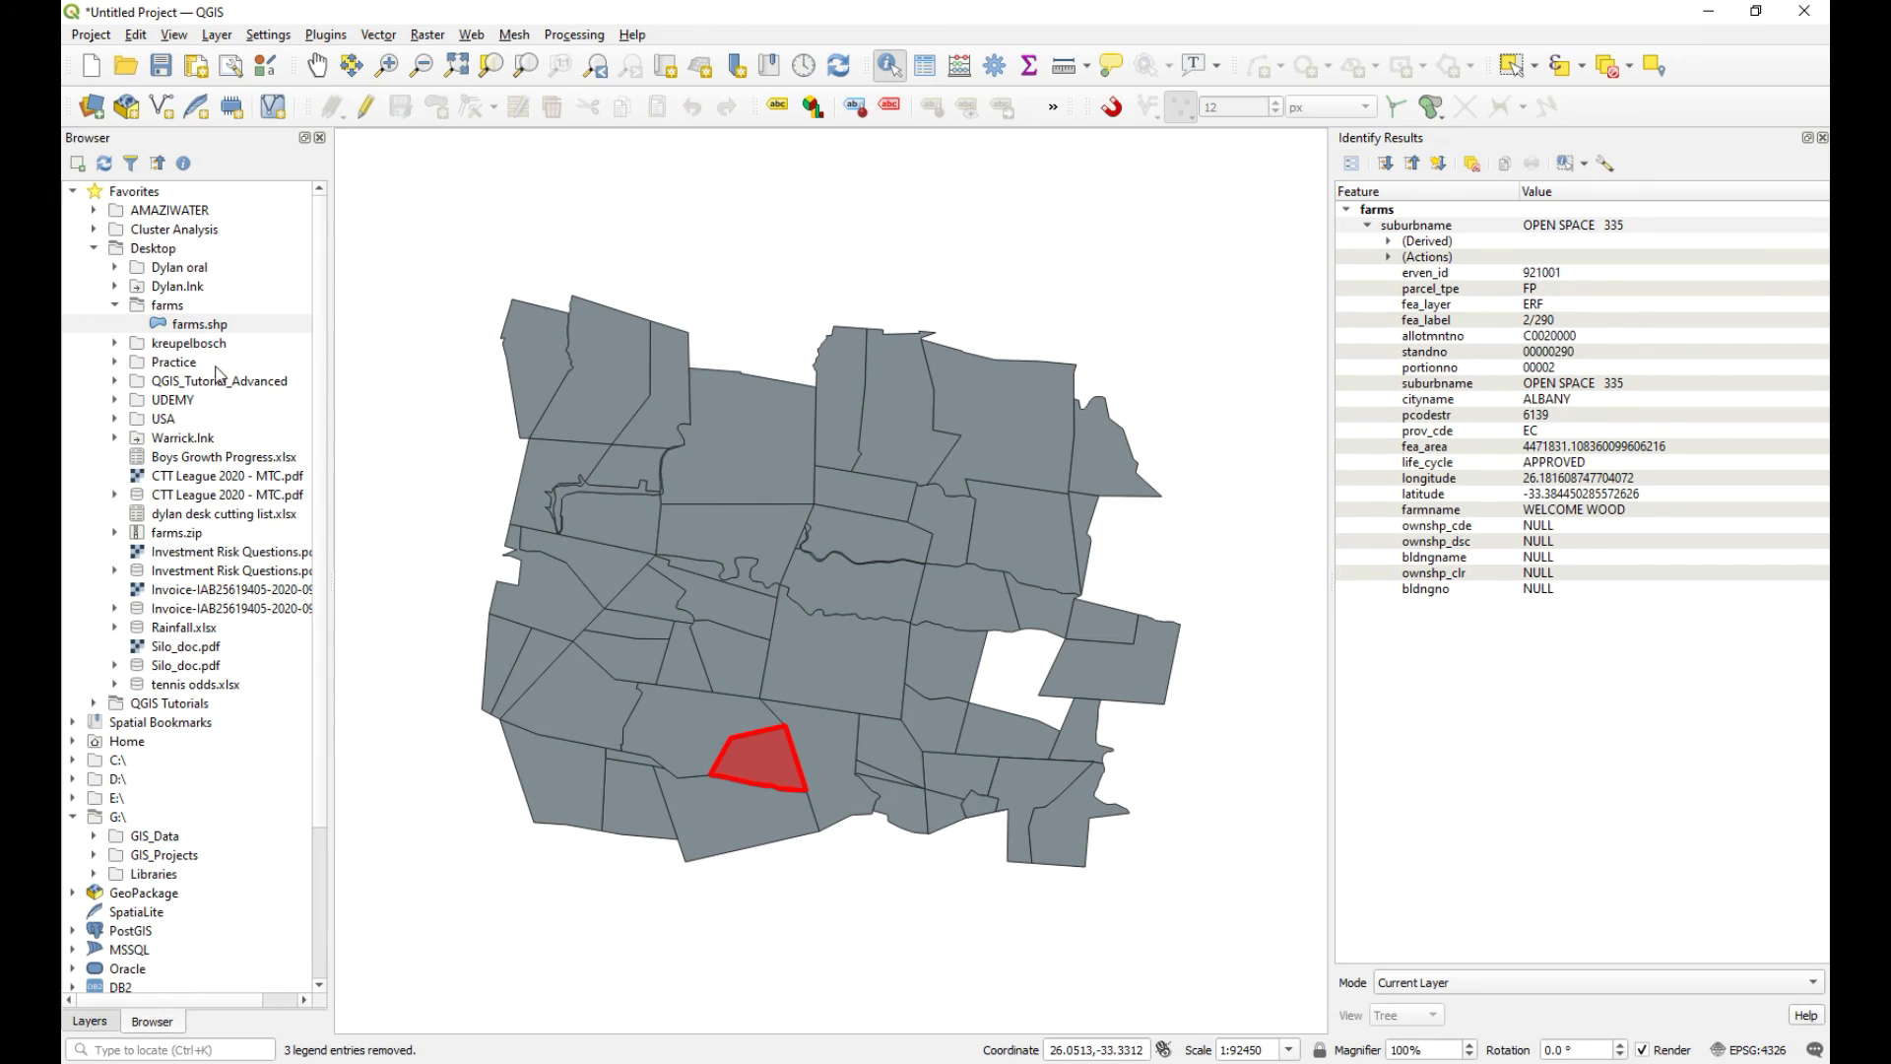
# - From the QGIS Tutorials folder, add the Shamwari Reserve and Farm_PTN shapefiles to the map
pyautogui.click(115, 306)
pyautogui.click(93, 248)
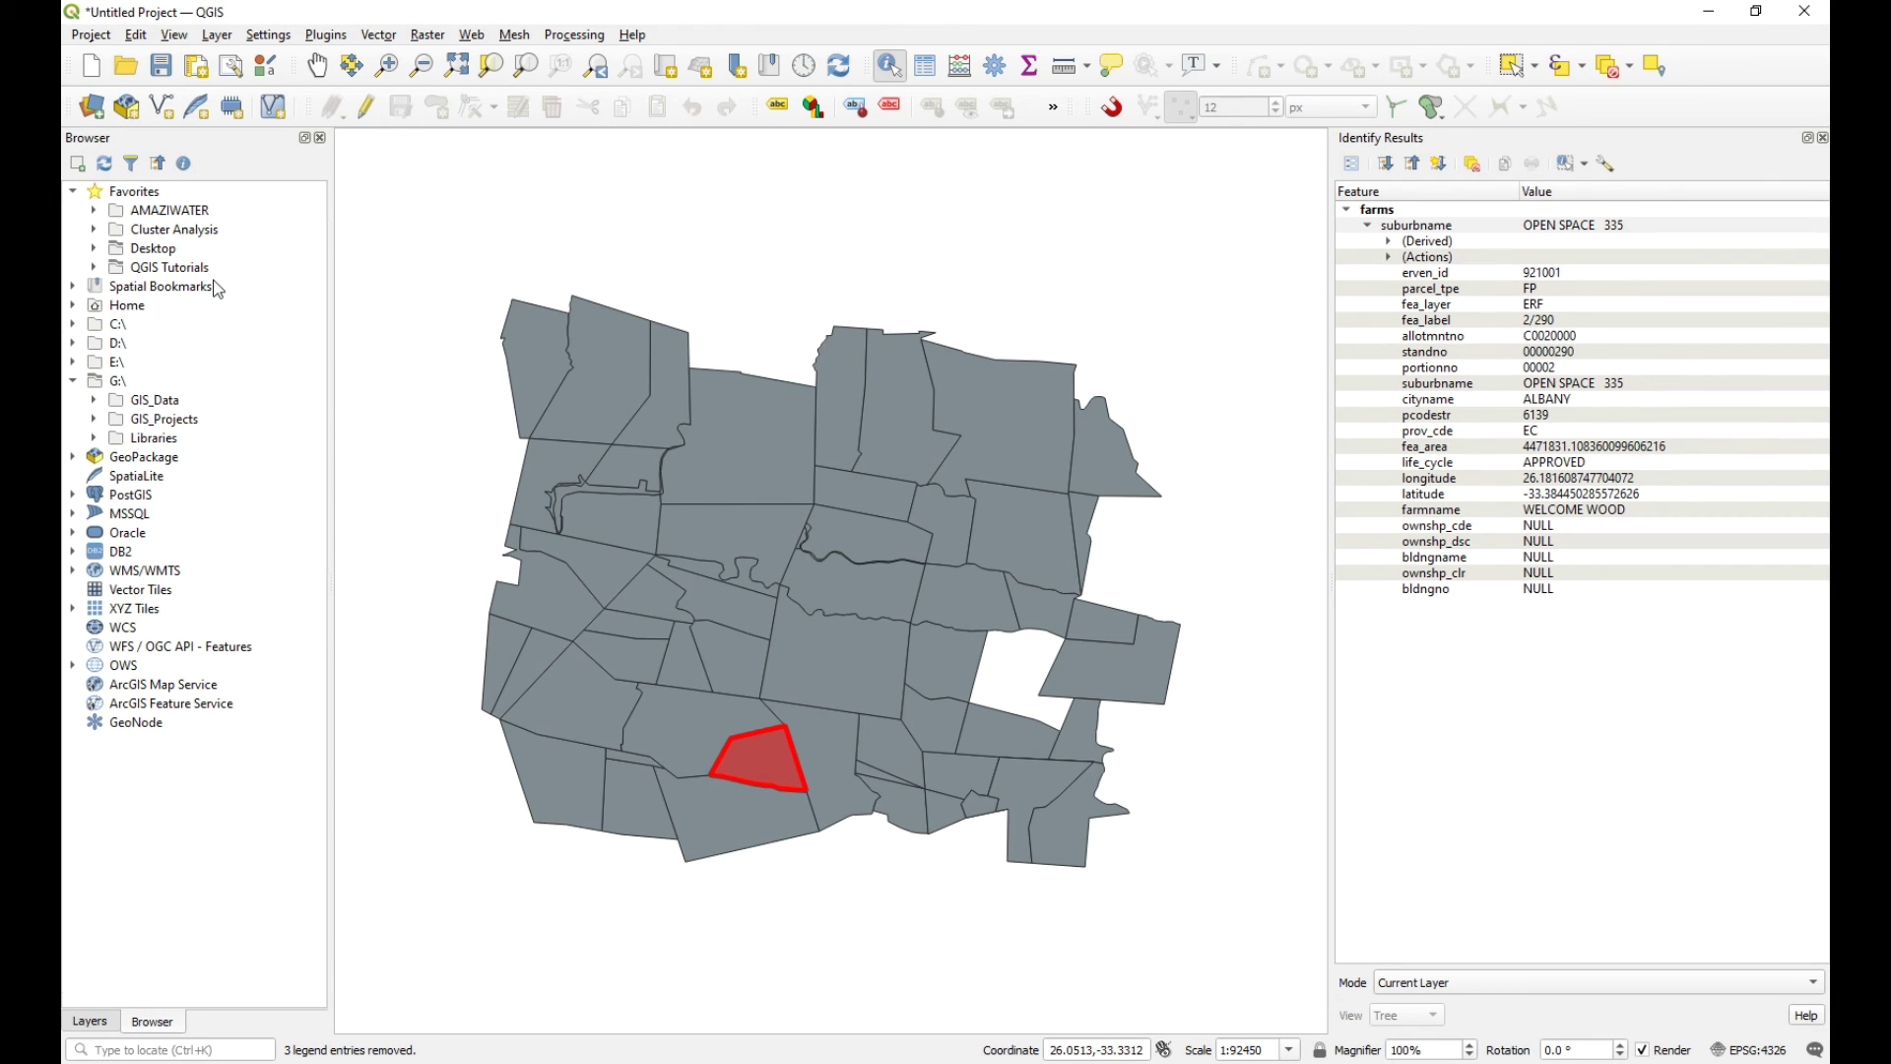
pyautogui.click(94, 268)
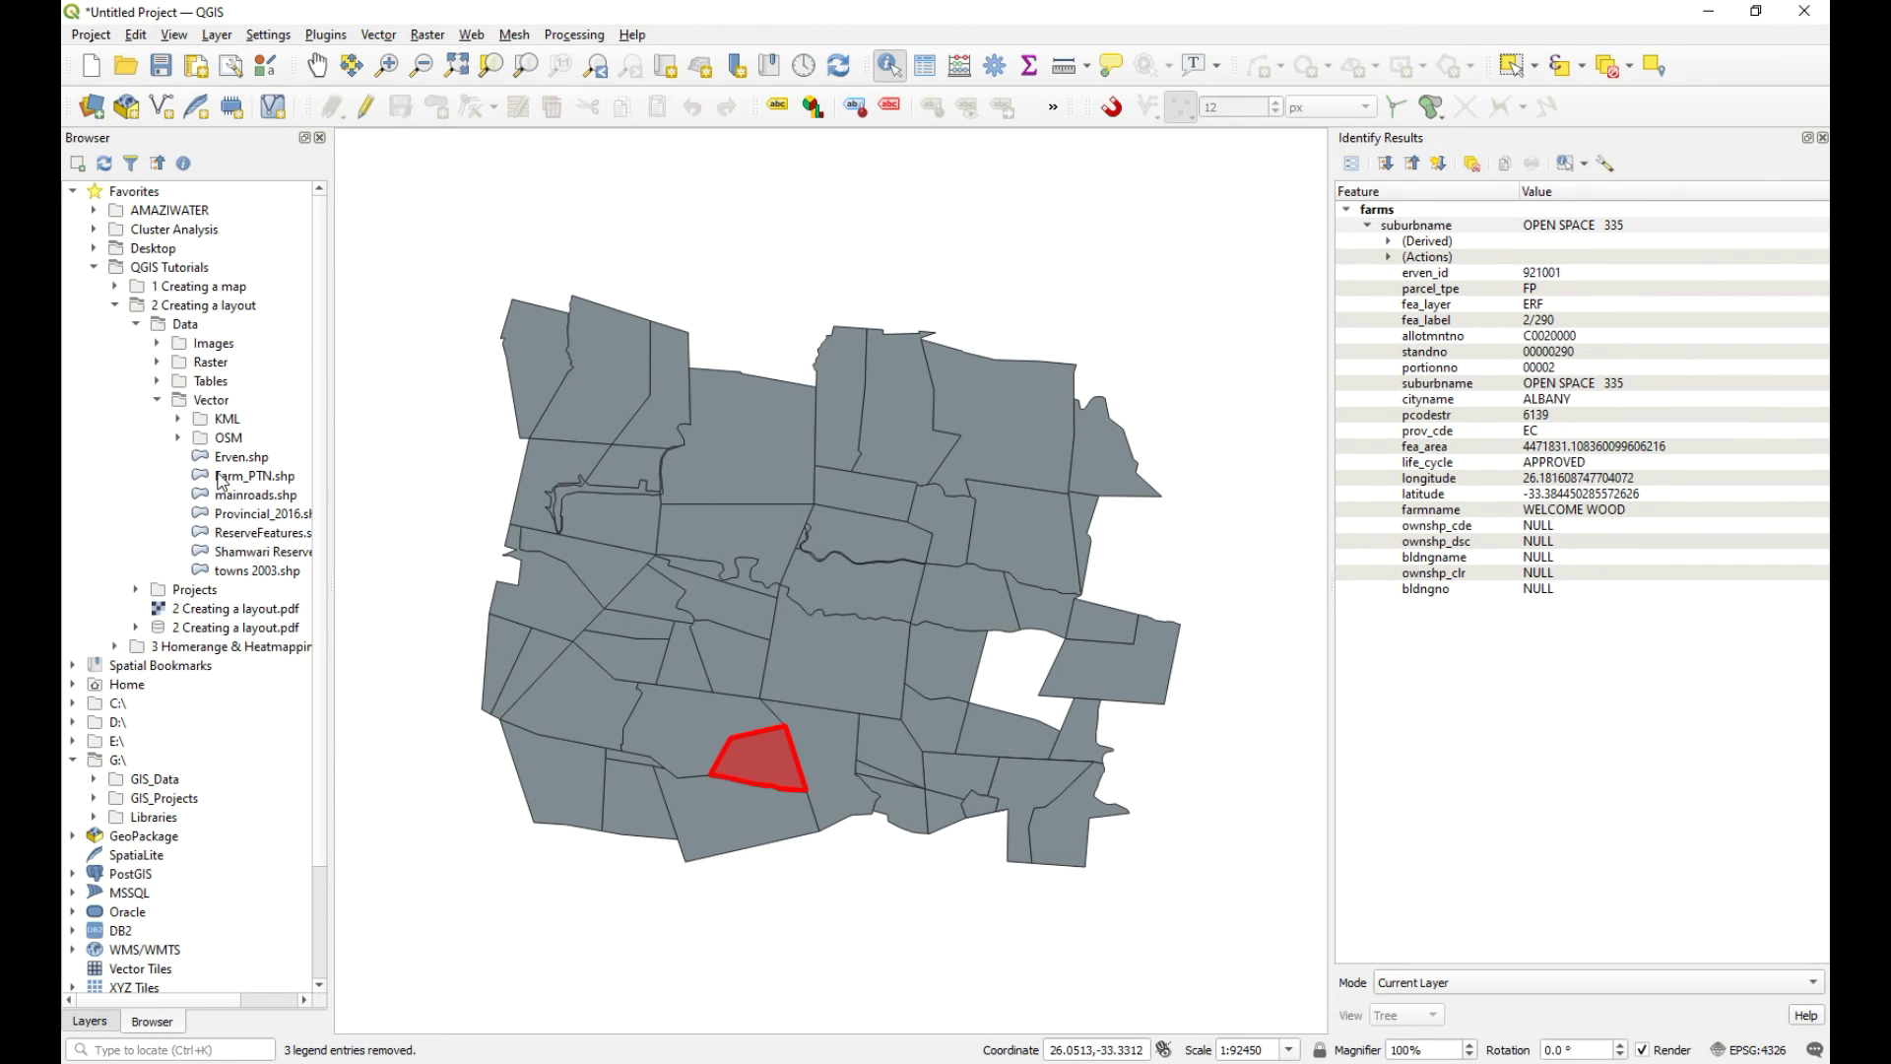
pyautogui.click(253, 554)
pyautogui.moveTo(229, 556); pyautogui.dragTo(492, 701)
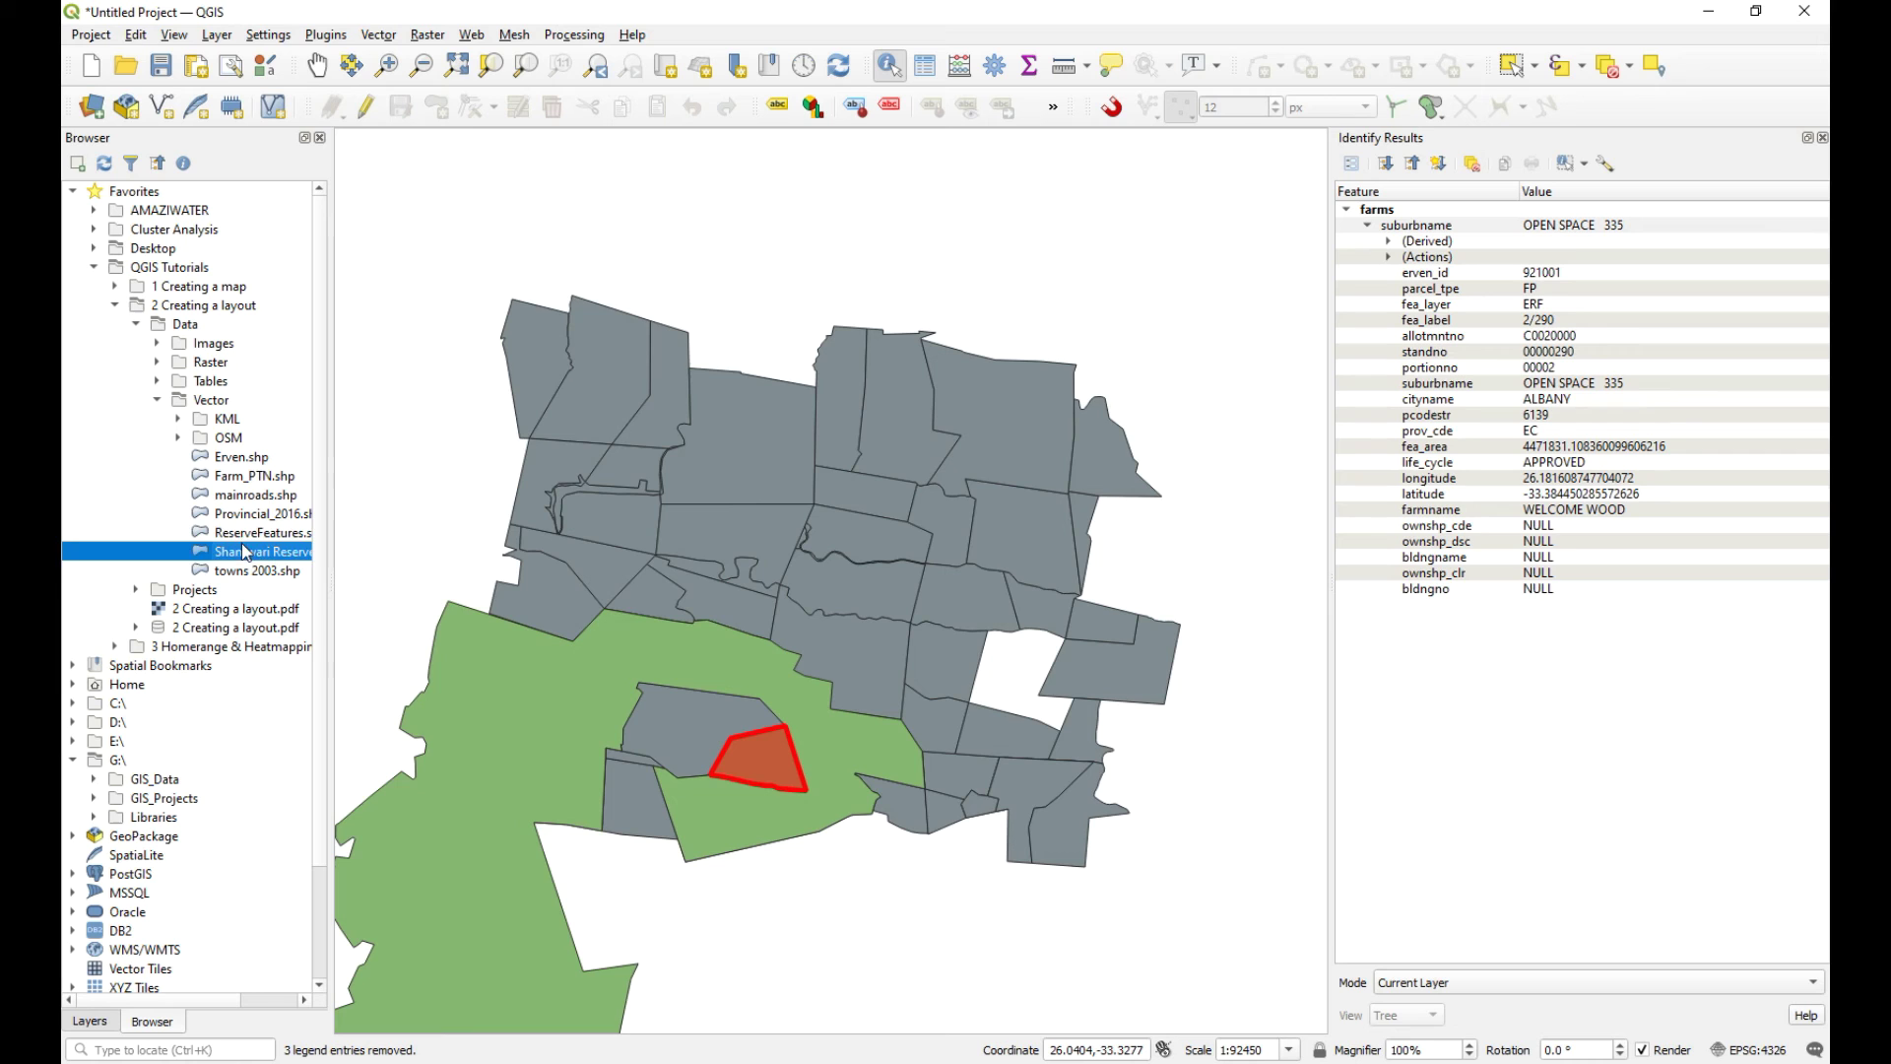
pyautogui.click(236, 533)
pyautogui.moveTo(242, 480); pyautogui.dragTo(666, 672)
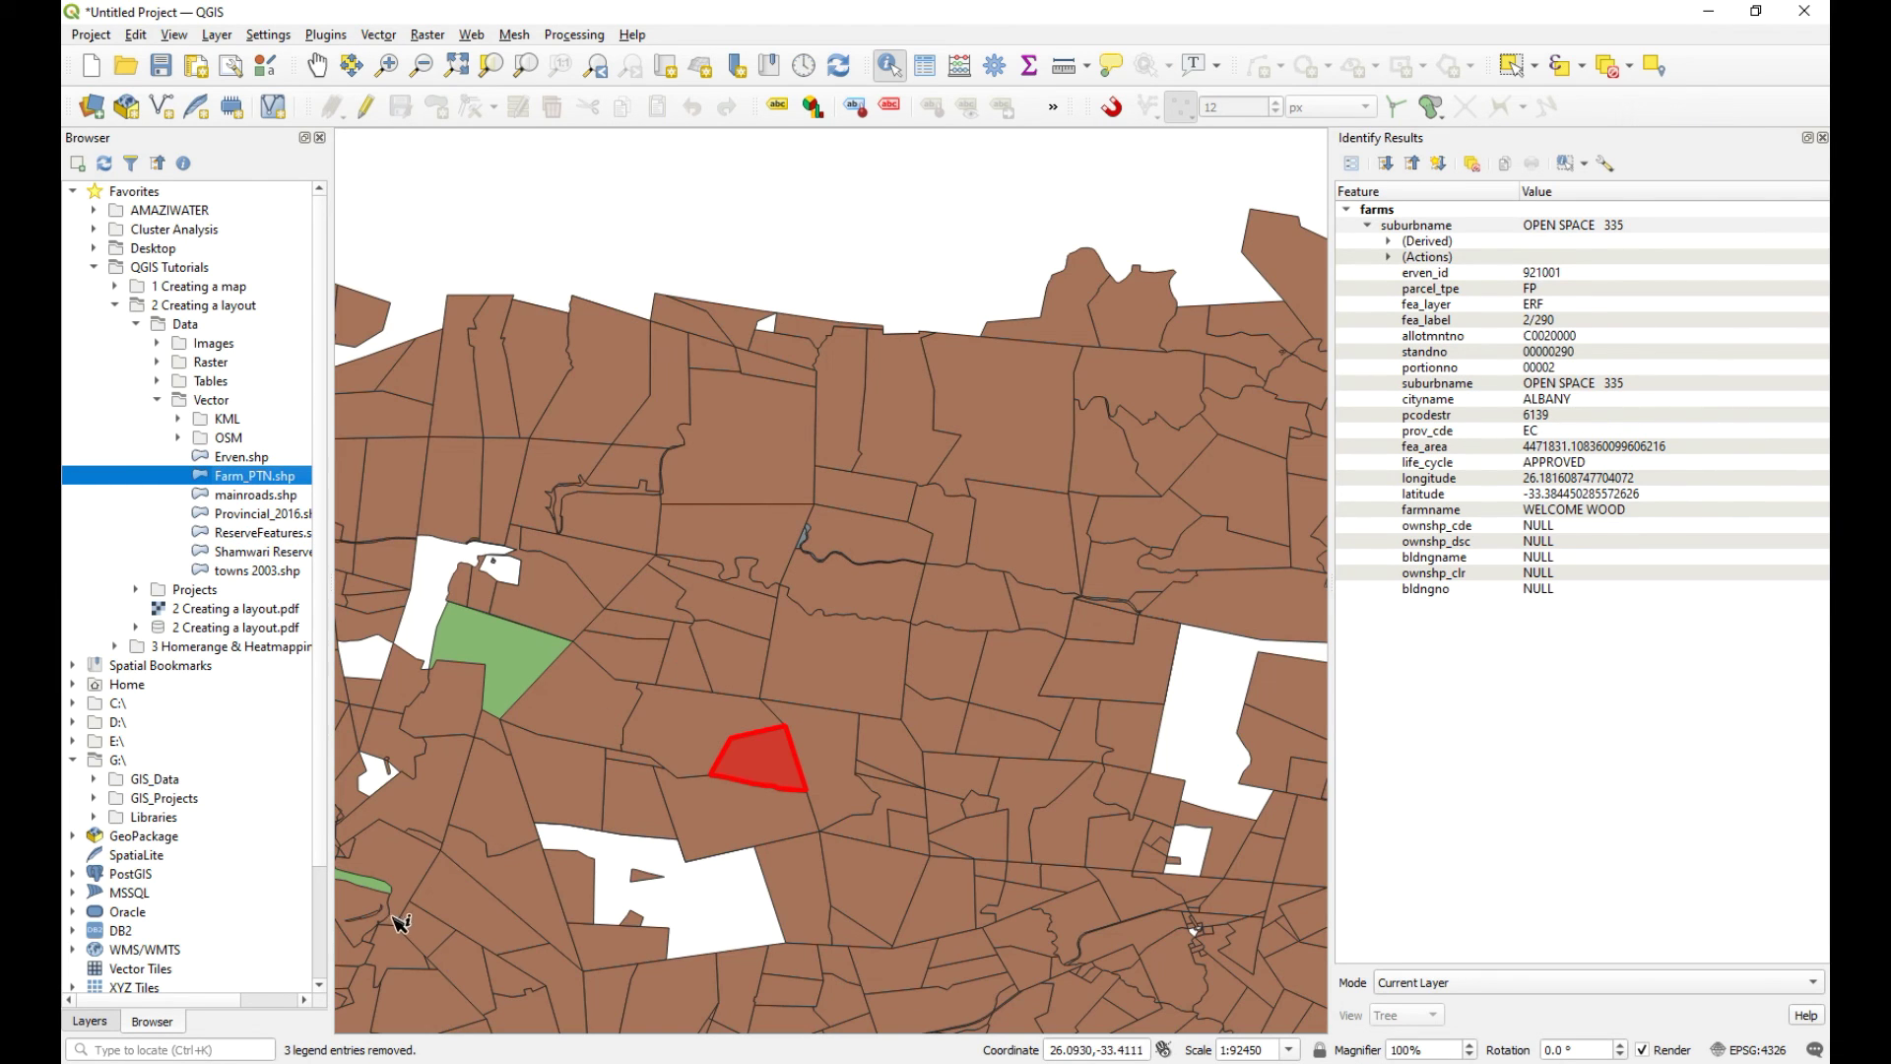
# - Move Shamwari Reserve Boundary below the farms layer, hide it, and select Farm_PTN
pyautogui.click(90, 1023)
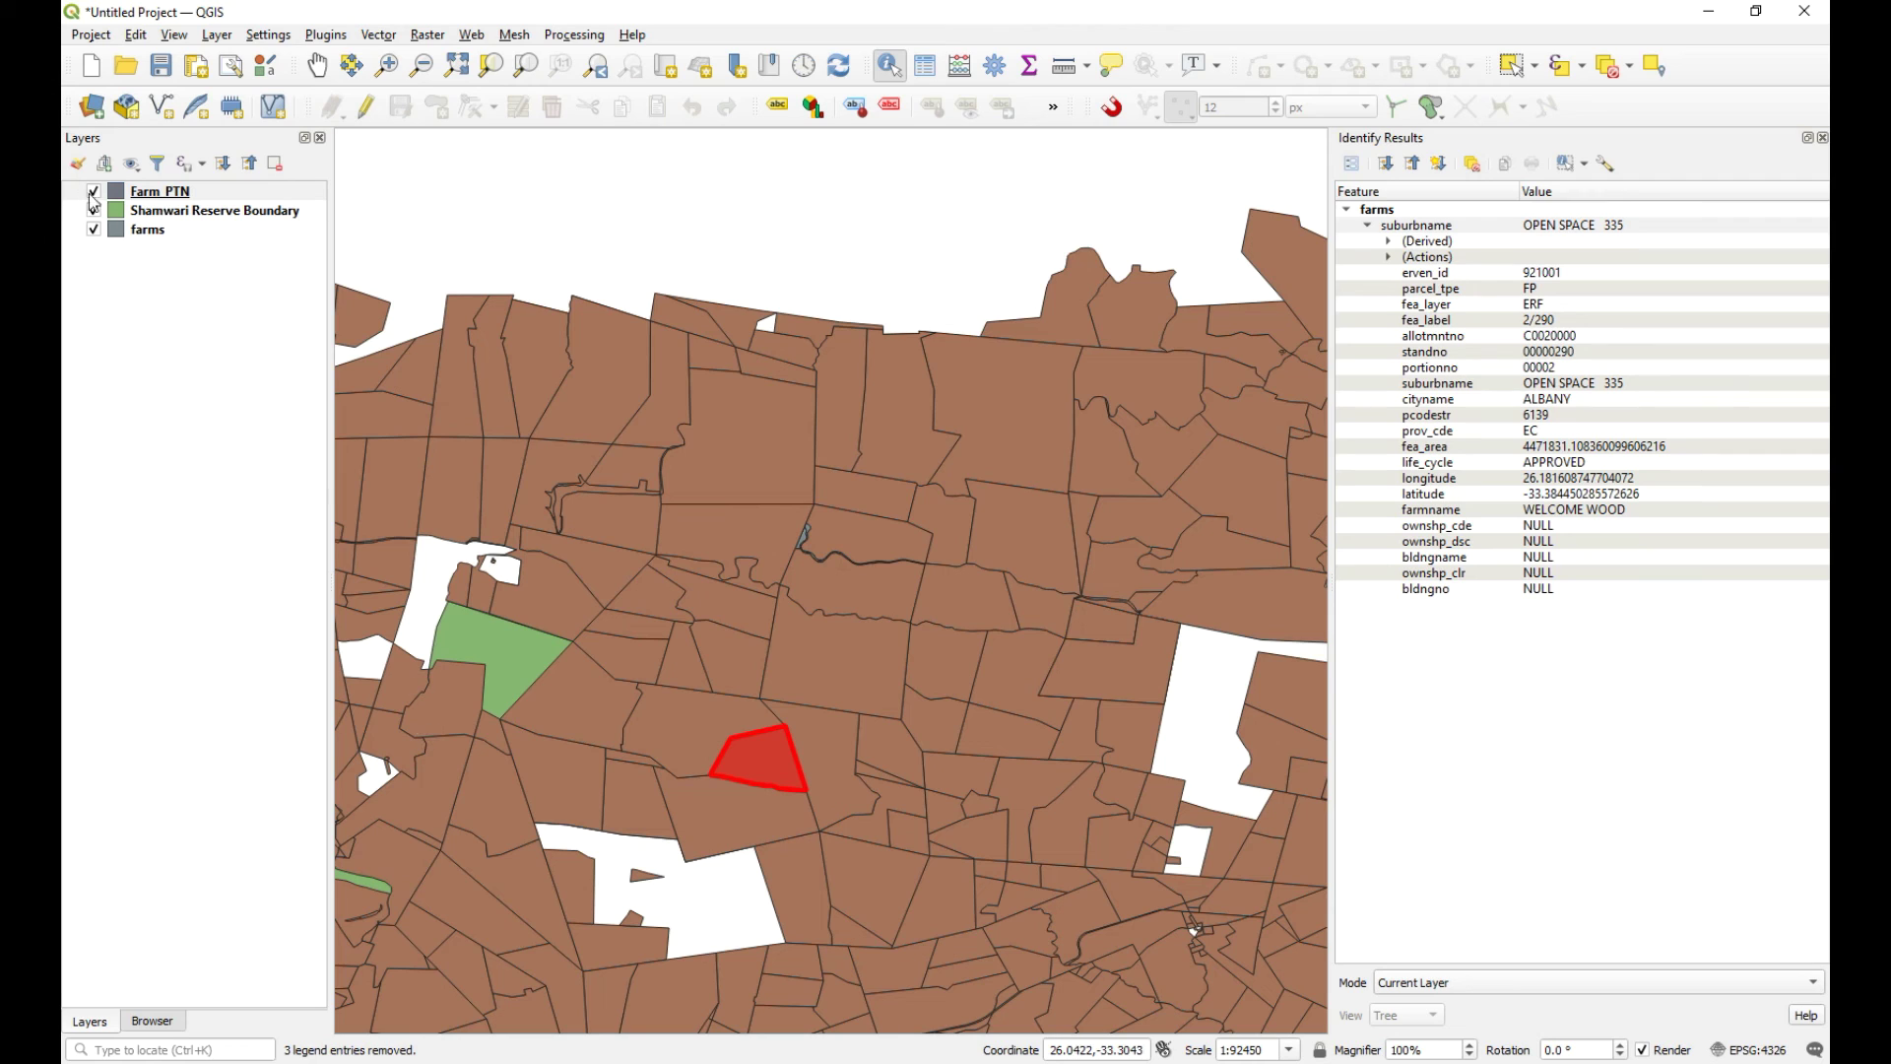
pyautogui.moveTo(160, 220); pyautogui.dragTo(148, 252)
pyautogui.click(94, 229)
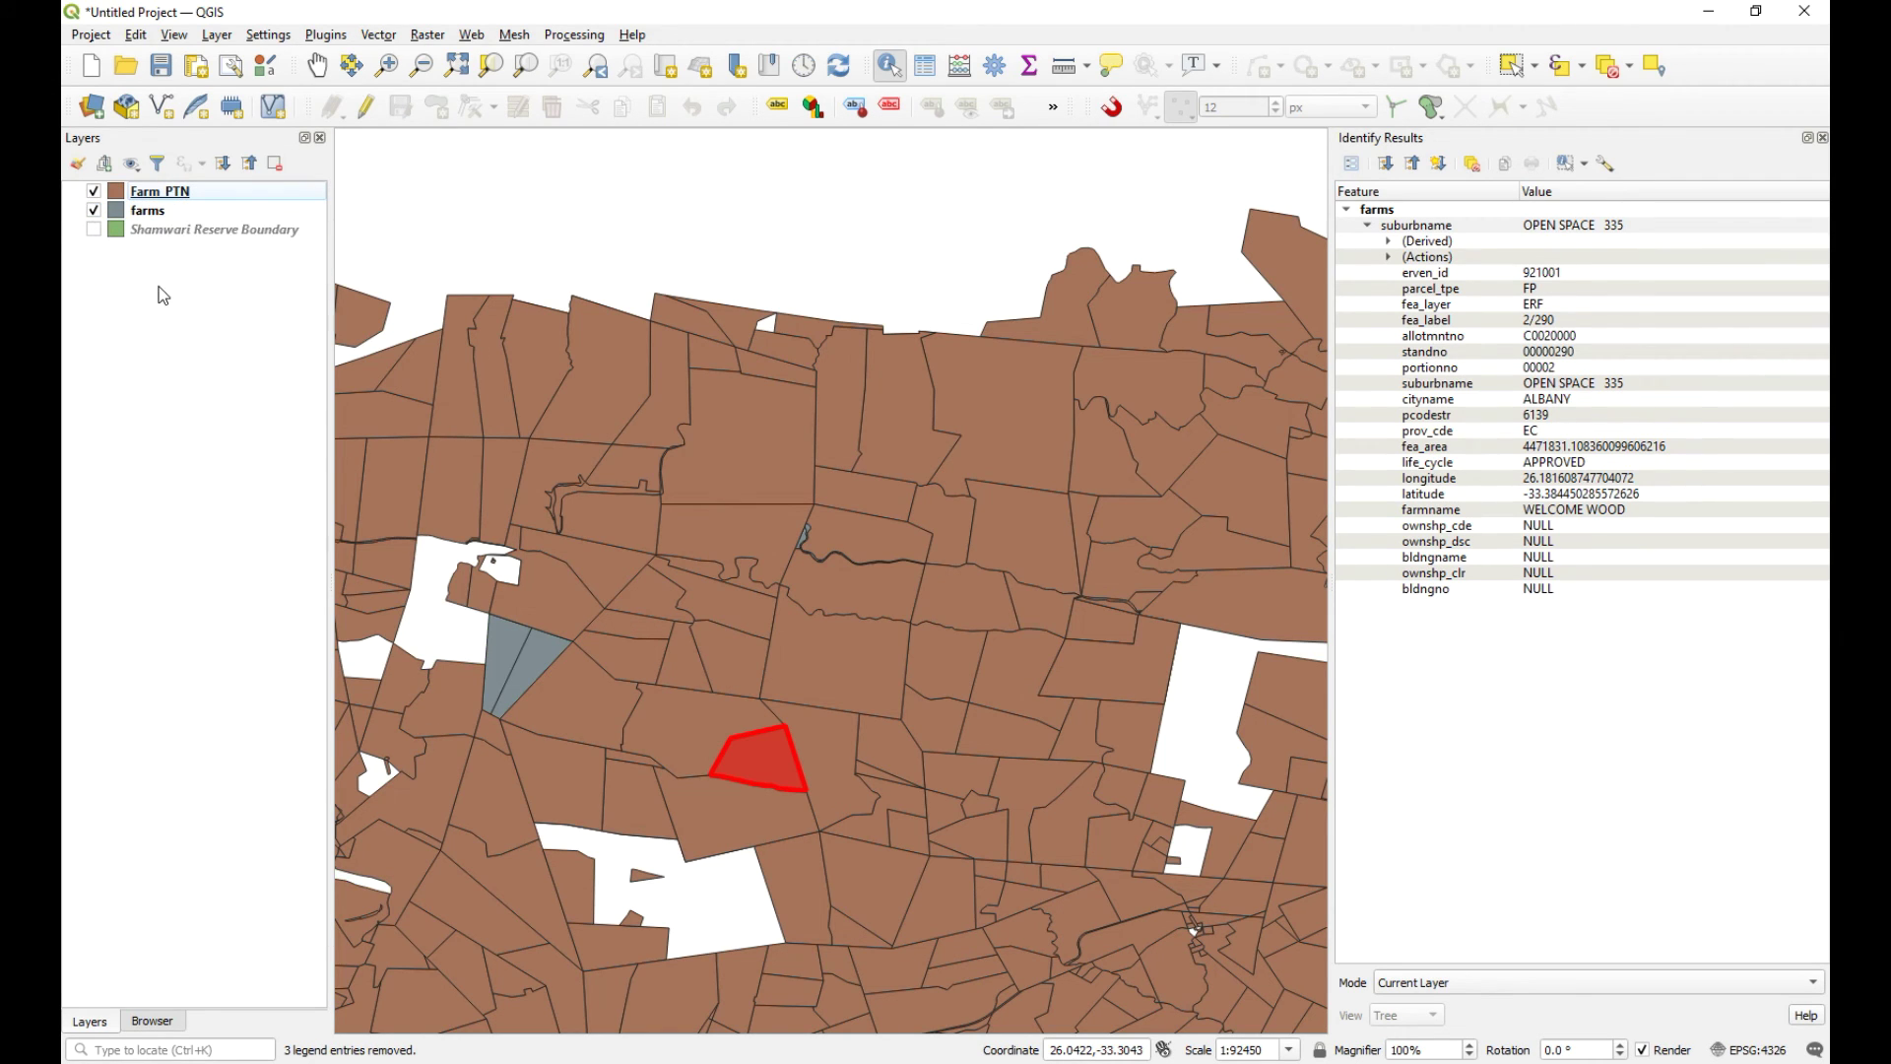
pyautogui.click(178, 196)
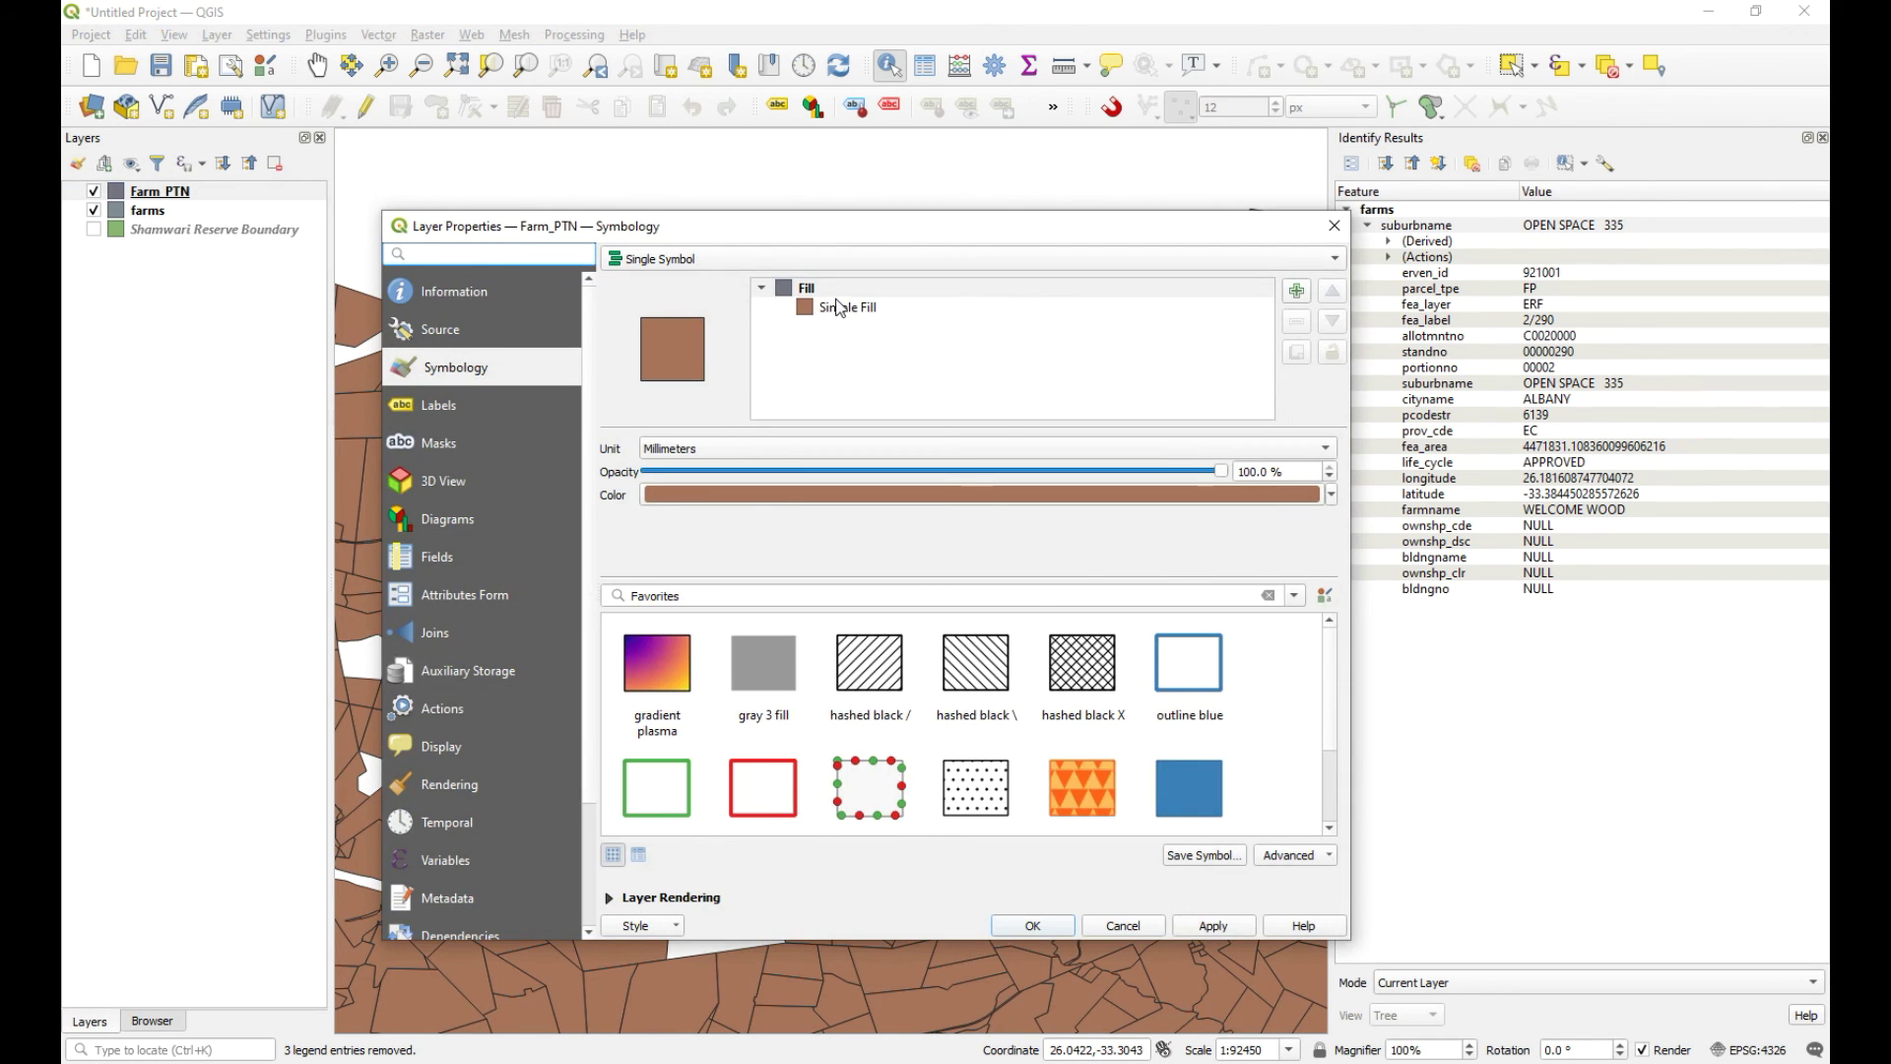
# - Give Farm_PTN a No Brush fill and a dark red #8c2323 outline, then apply
pyautogui.click(839, 307)
pyautogui.click(1026, 532)
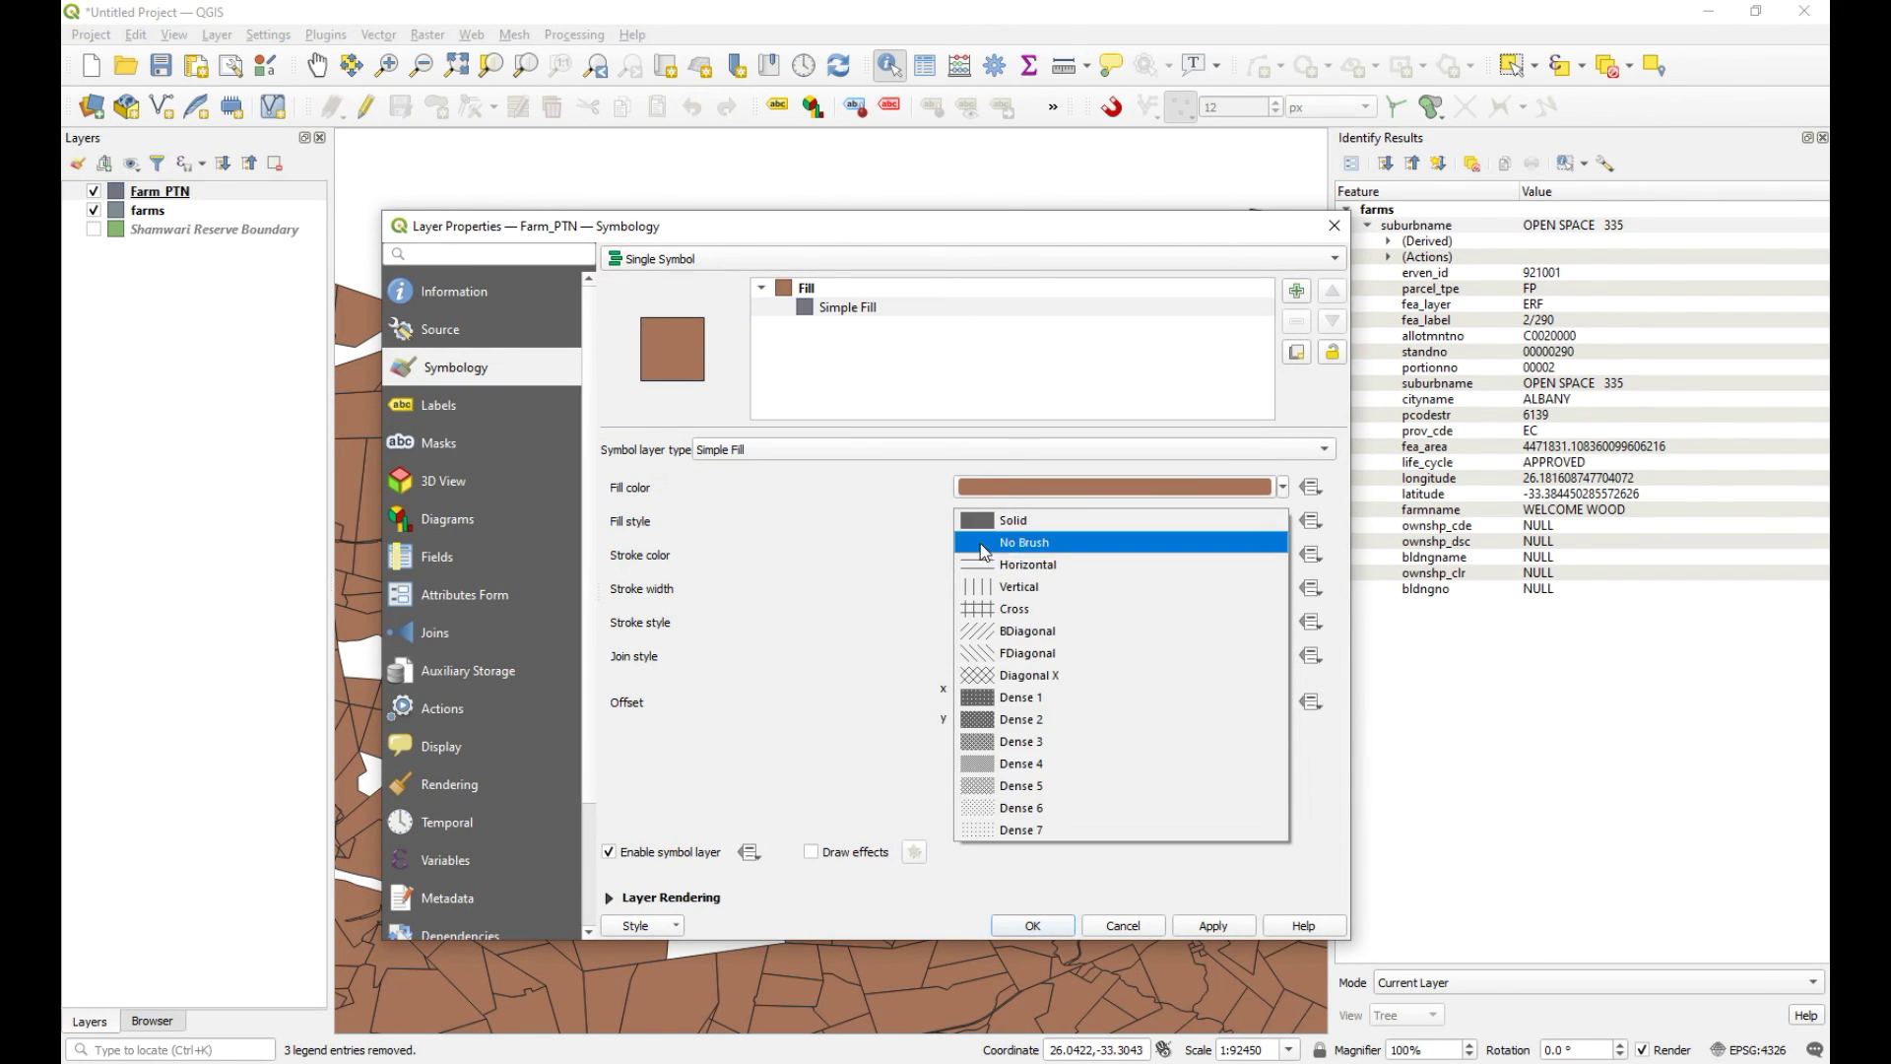
pyautogui.click(971, 542)
pyautogui.click(1052, 568)
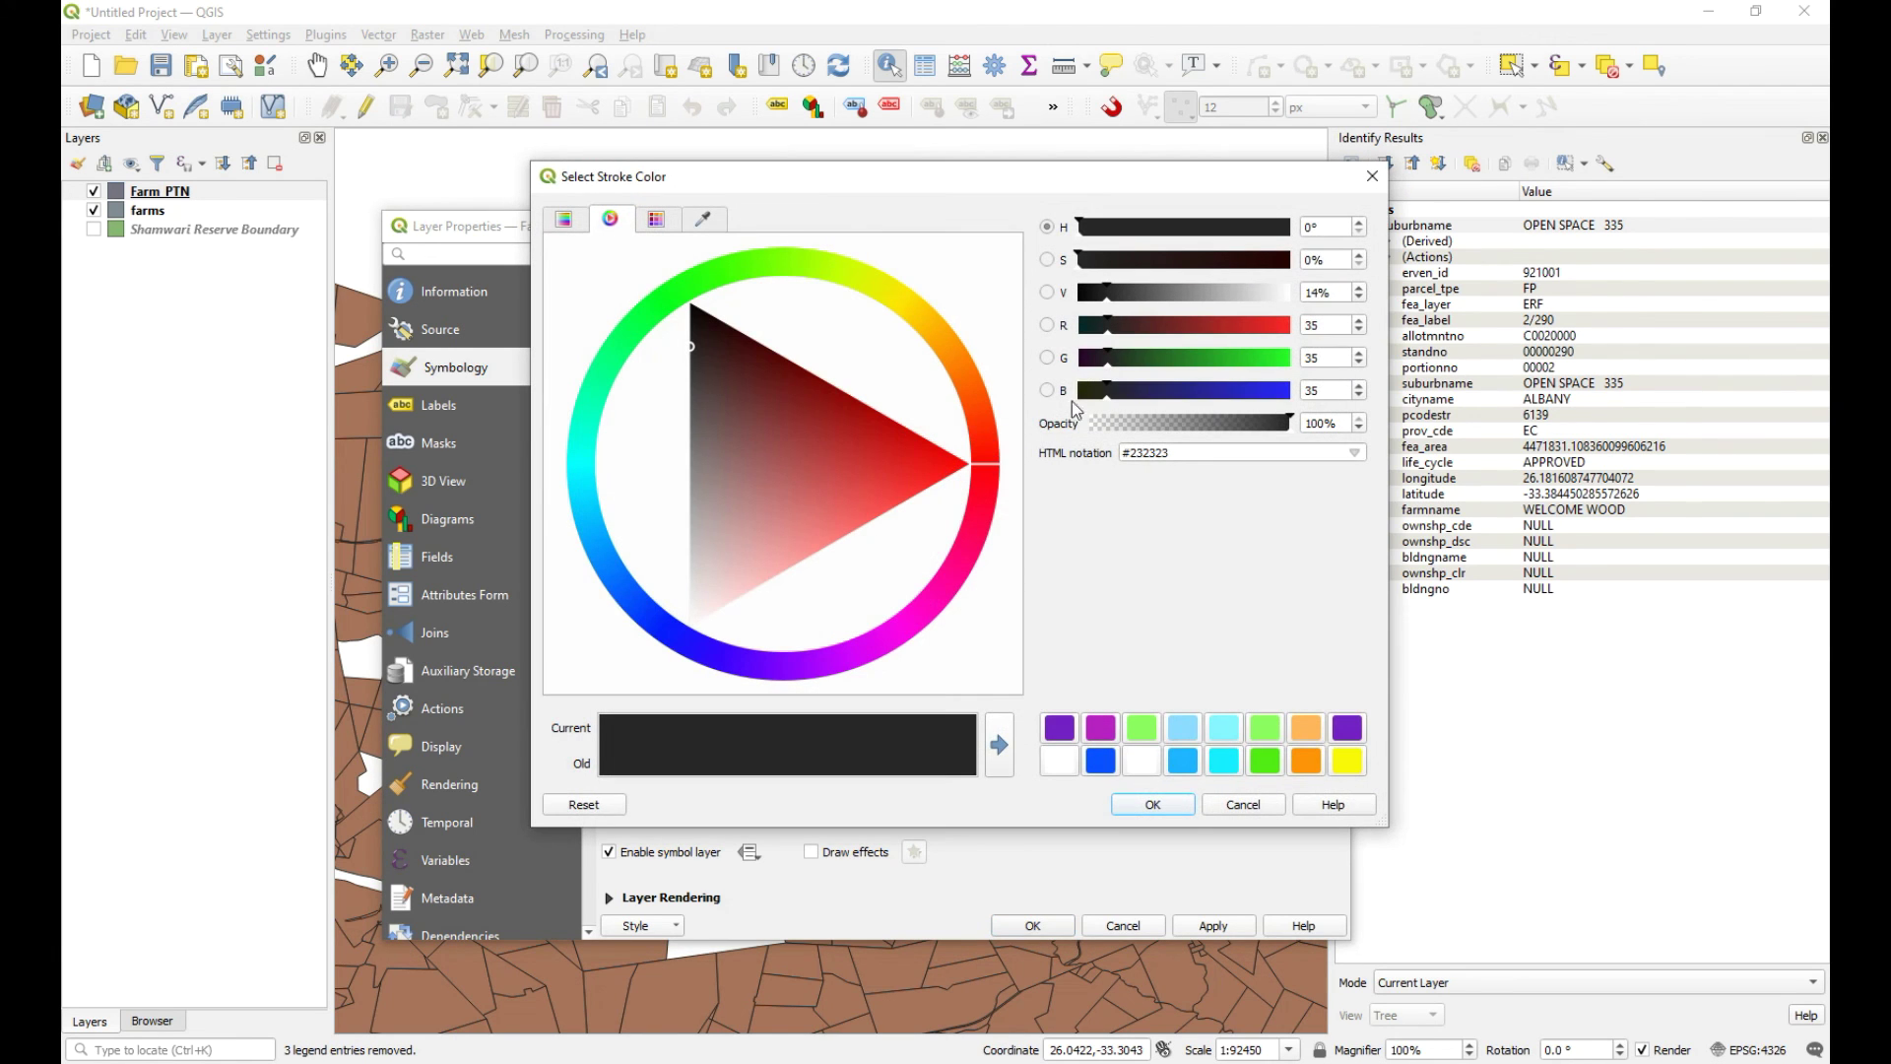
pyautogui.moveTo(1243, 325); pyautogui.dragTo(1196, 325)
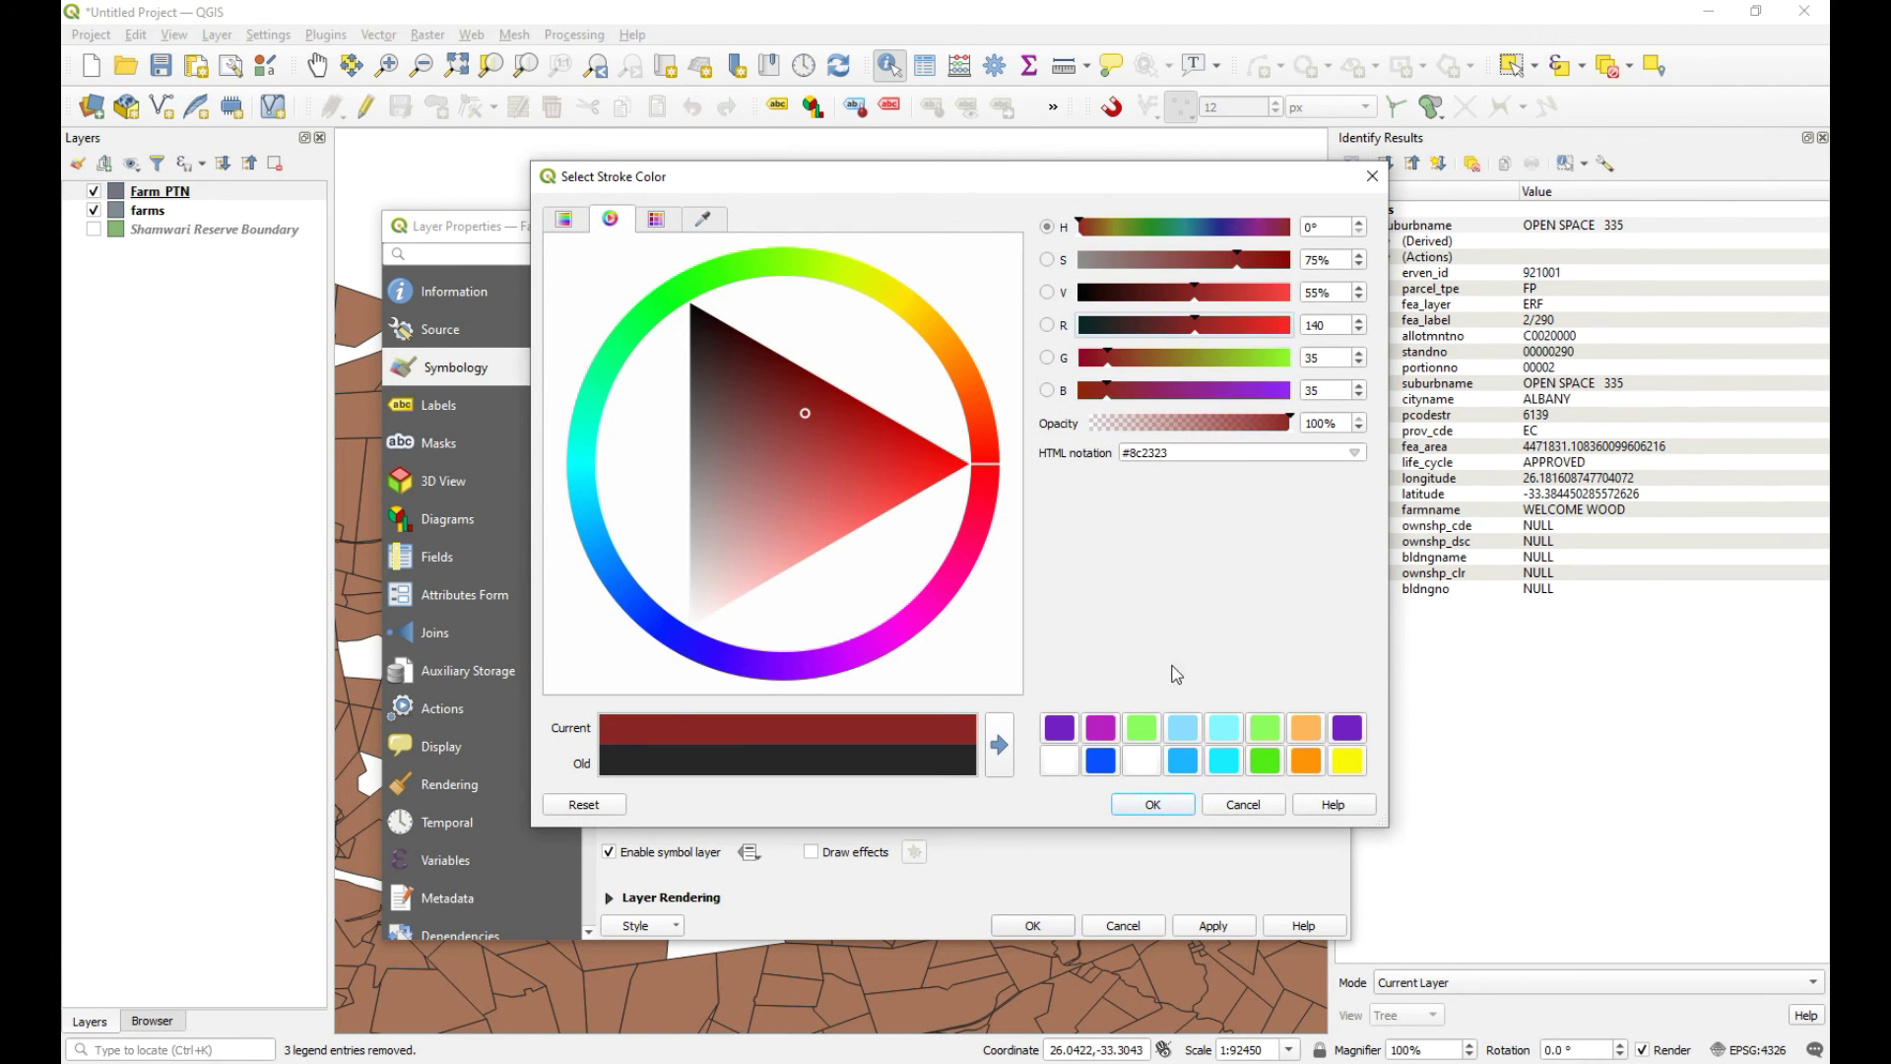
pyautogui.click(1152, 804)
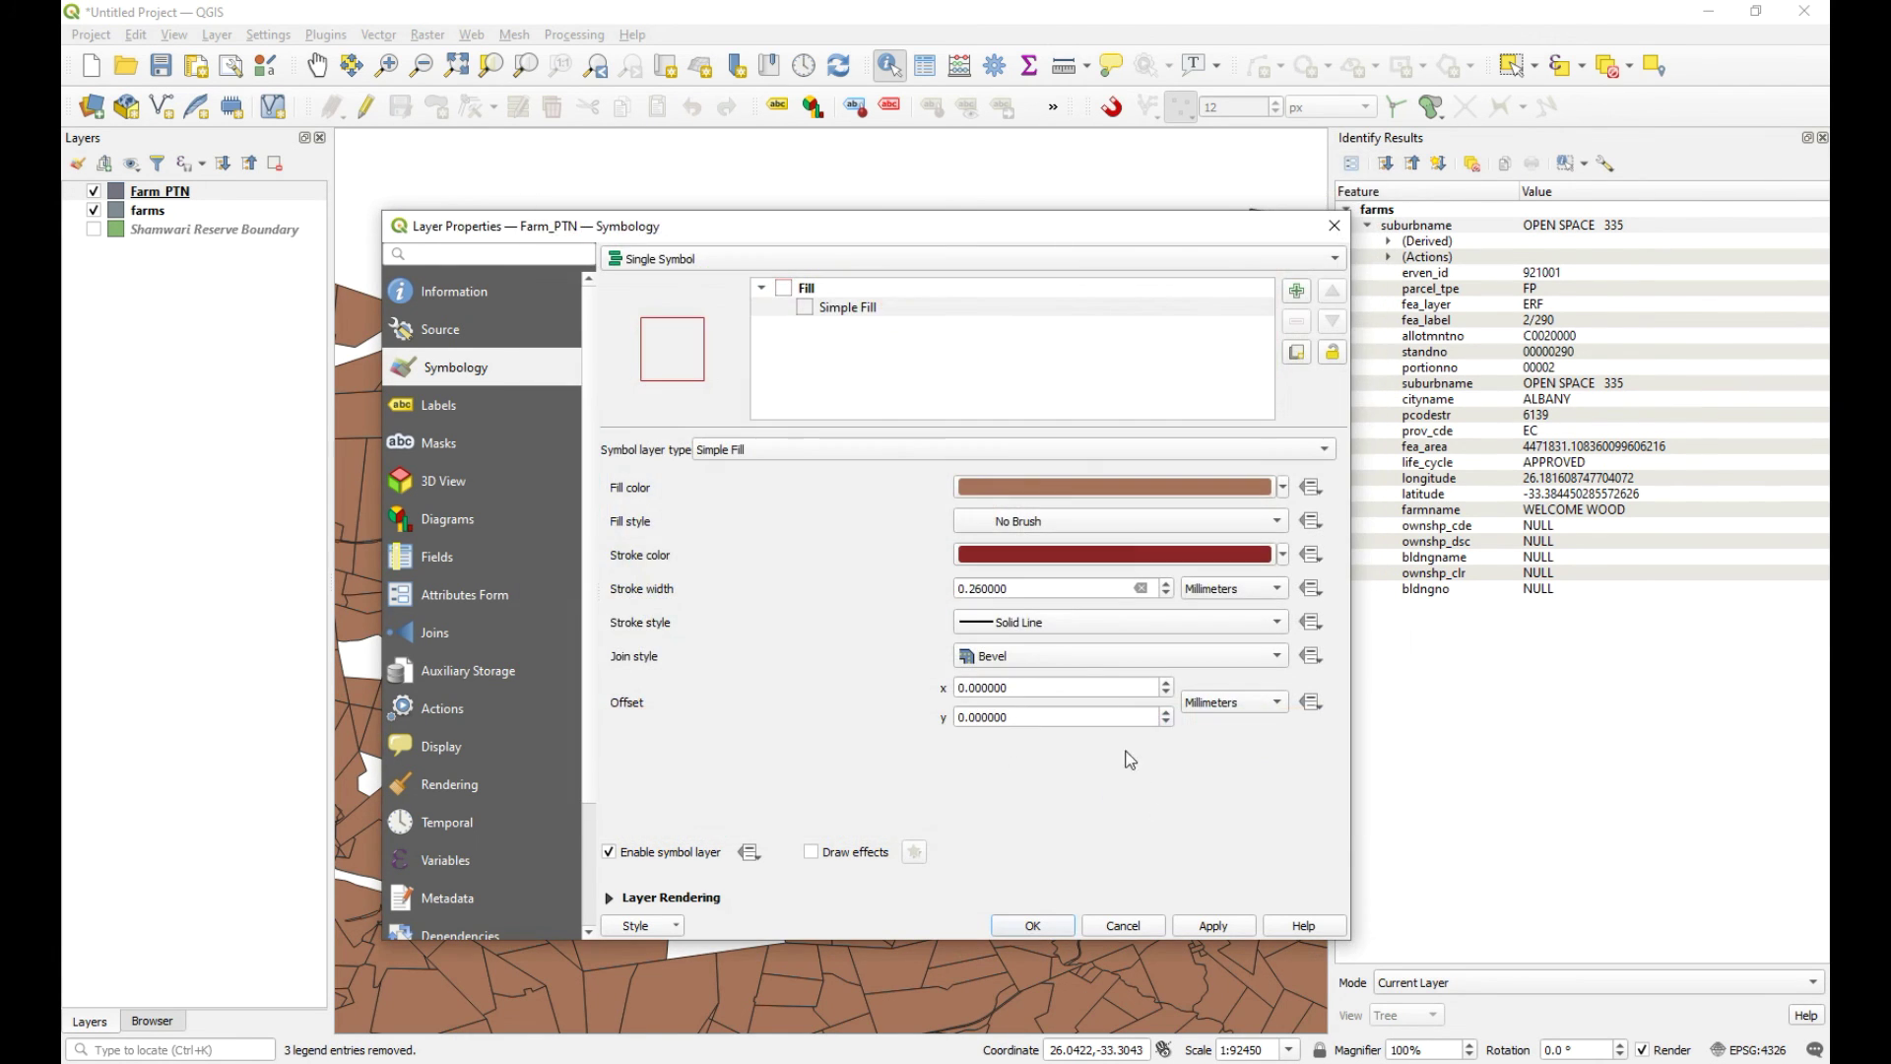
pyautogui.click(1215, 926)
pyautogui.click(1066, 928)
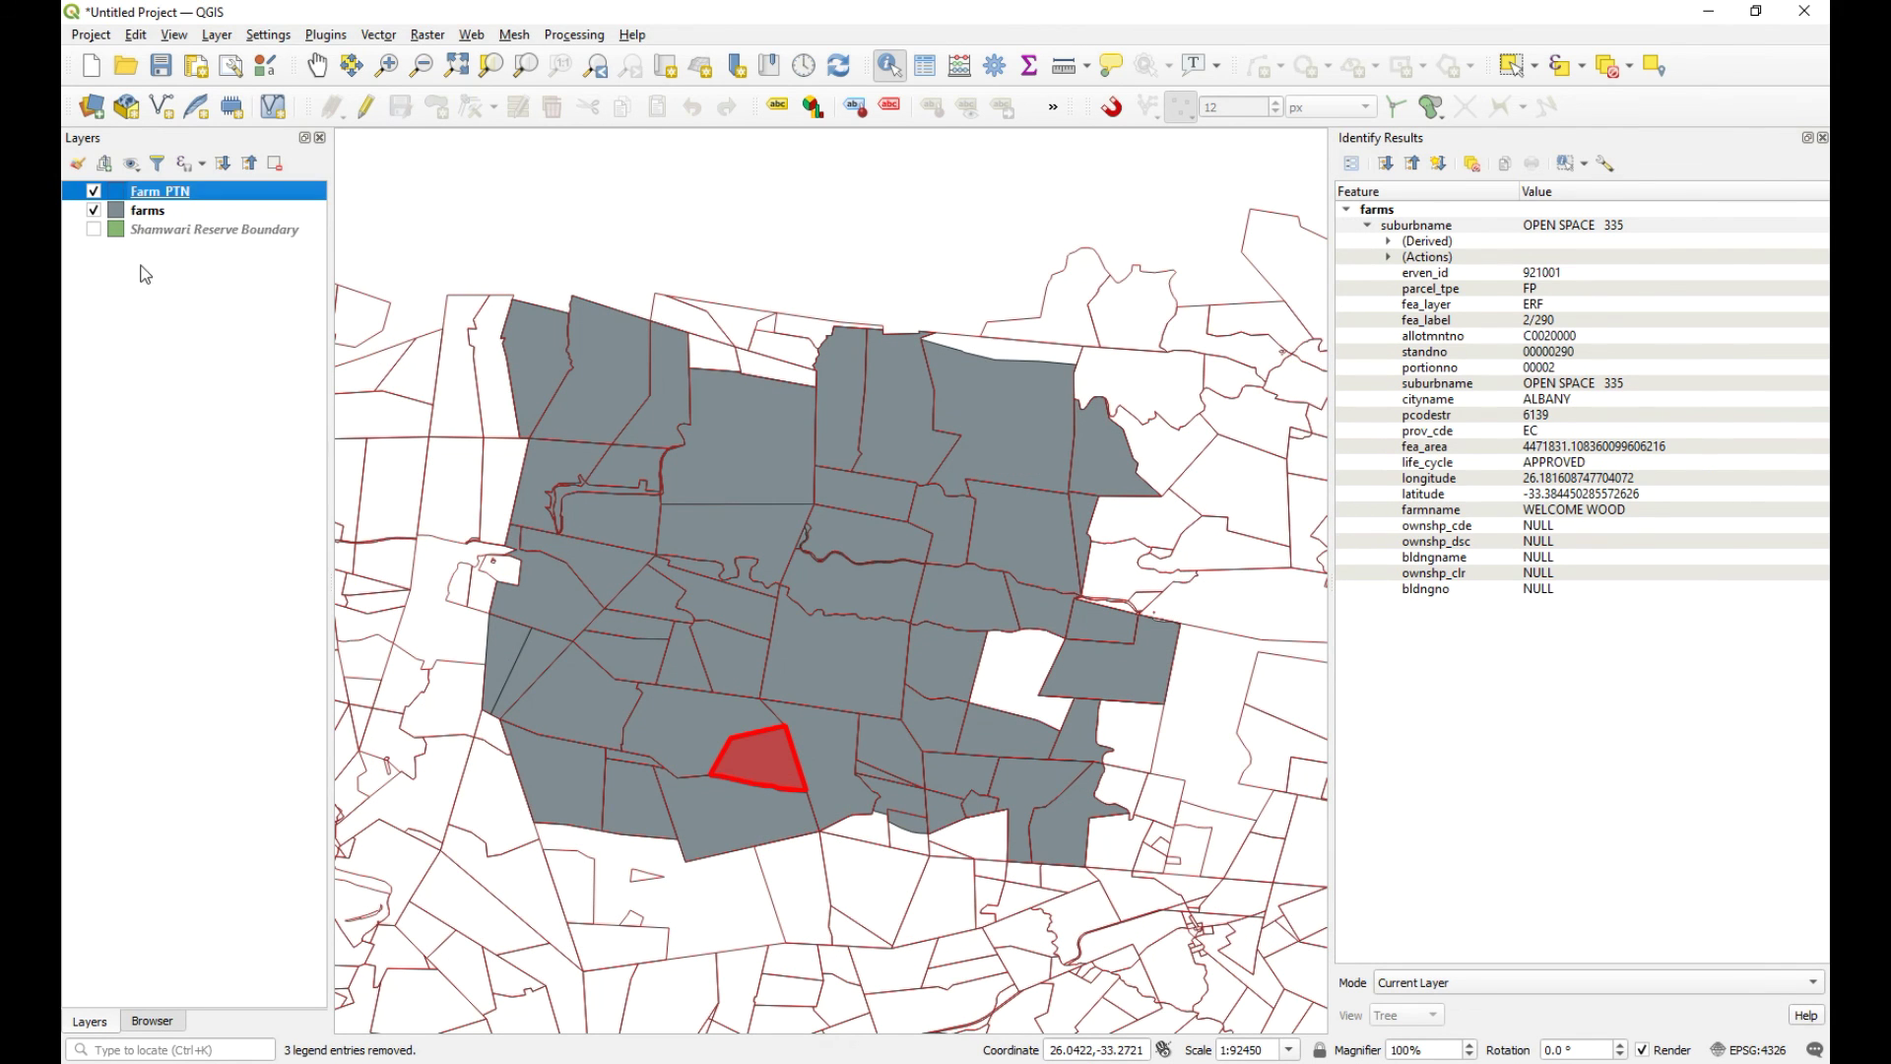
# - Toggle Farm_PTN on and off repeatedly to compare its outlines with the farms parcels
pyautogui.click(93, 191)
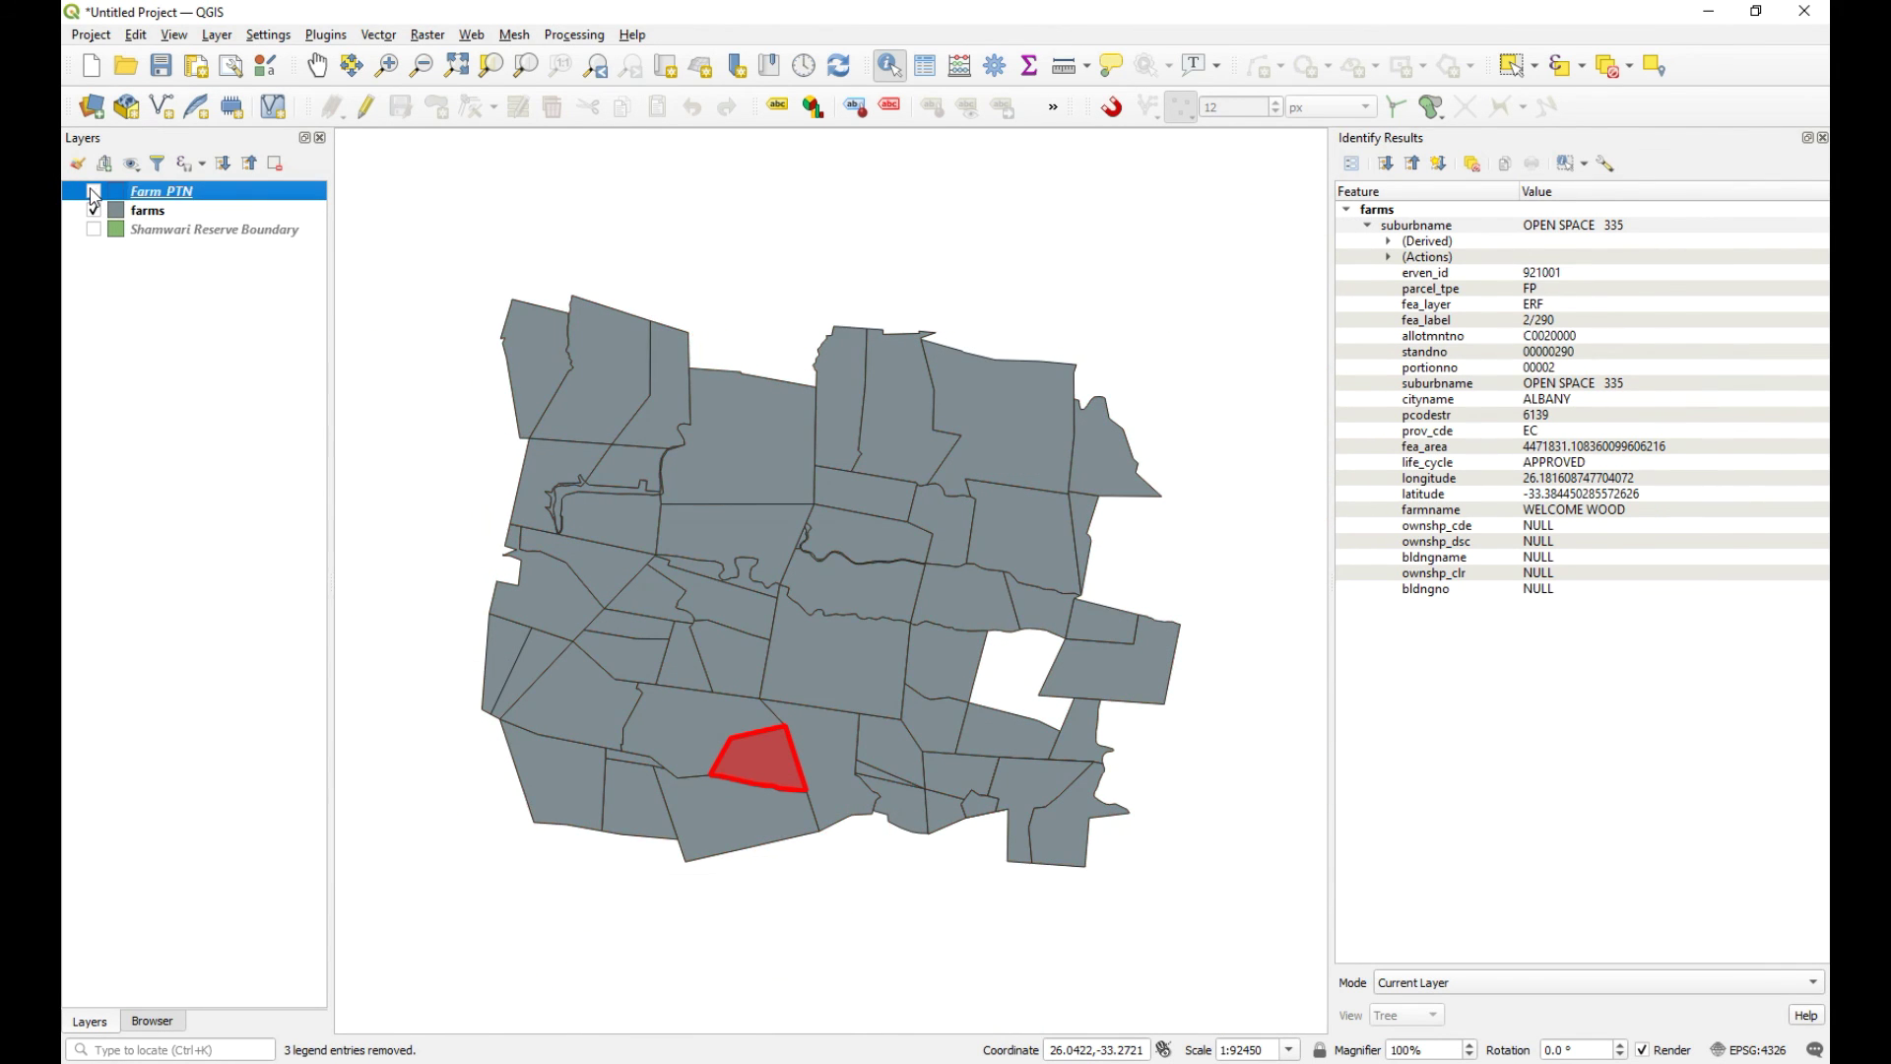
pyautogui.click(94, 191)
pyautogui.click(94, 191)
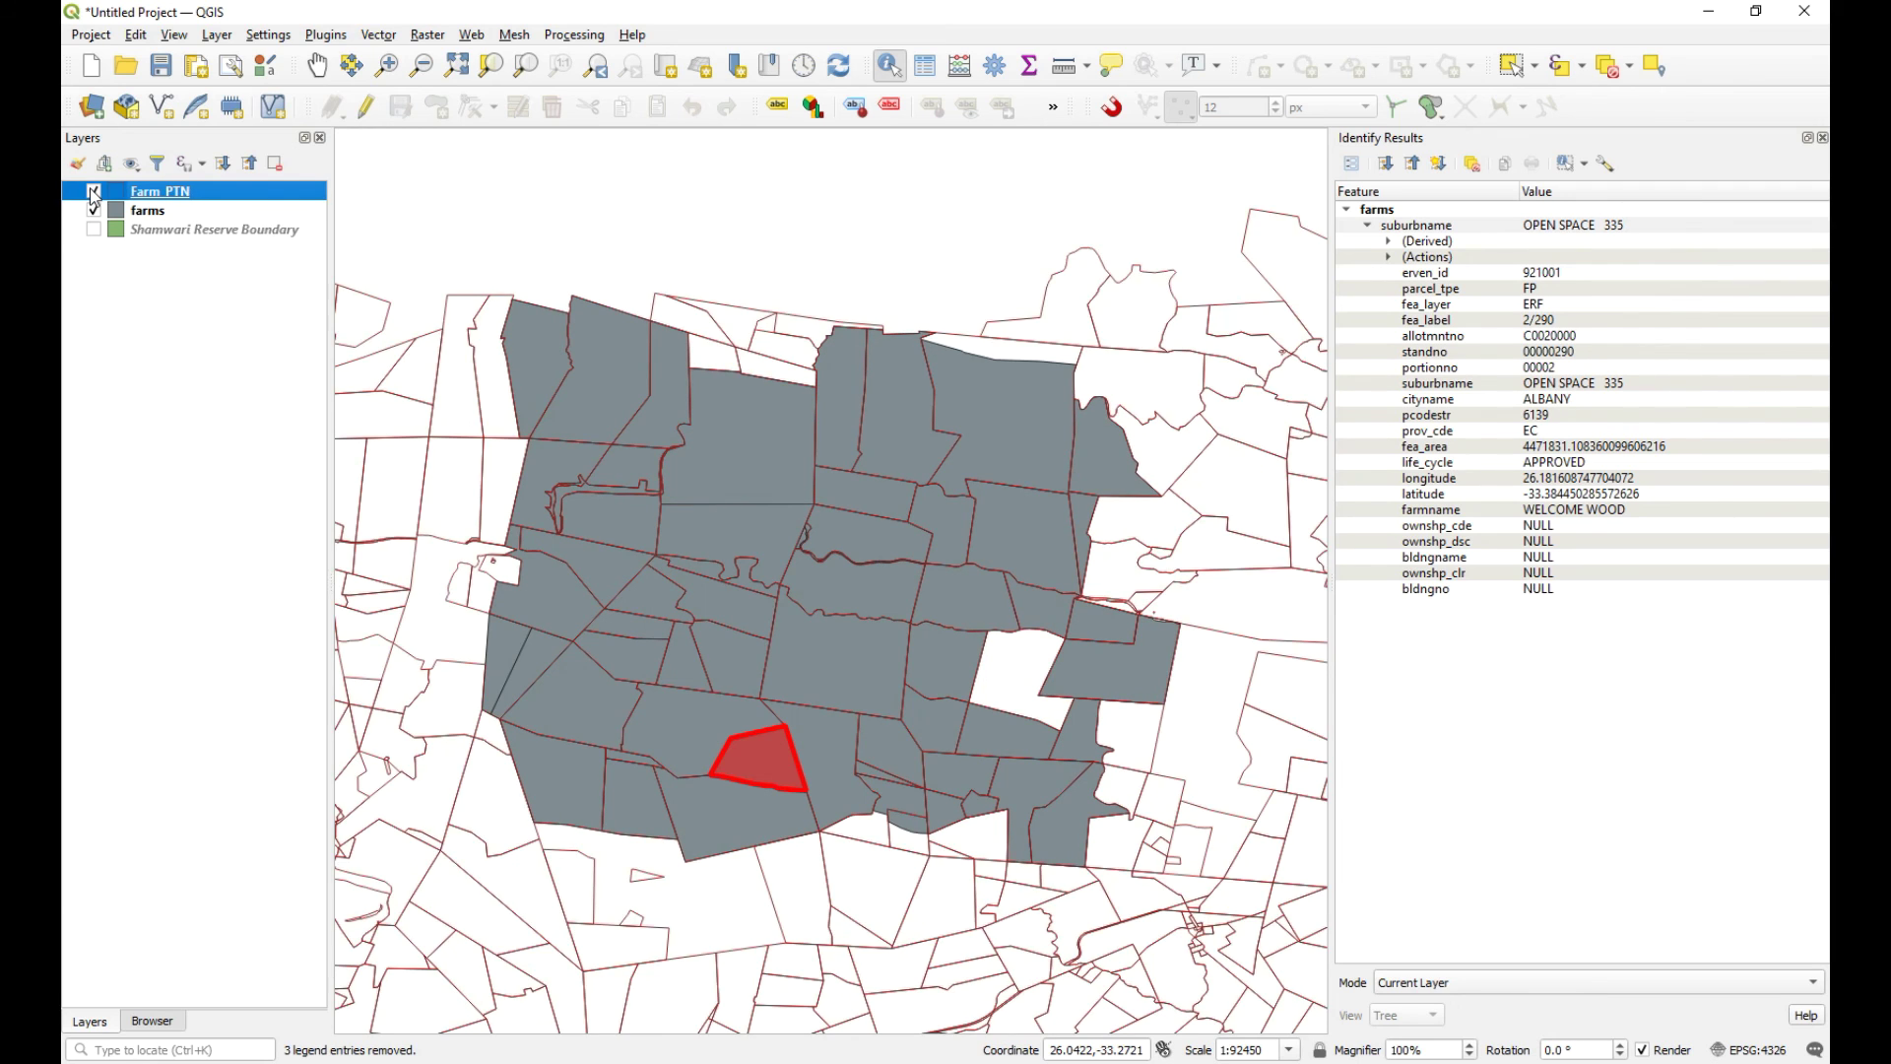
pyautogui.click(94, 191)
pyautogui.click(94, 191)
pyautogui.click(94, 192)
pyautogui.click(96, 193)
pyautogui.click(96, 194)
pyautogui.click(95, 192)
pyautogui.click(94, 191)
pyautogui.click(94, 191)
pyautogui.click(95, 191)
pyautogui.click(95, 191)
pyautogui.click(94, 191)
pyautogui.click(94, 192)
pyautogui.click(95, 191)
pyautogui.click(95, 192)
pyautogui.click(95, 191)
pyautogui.click(95, 191)
pyautogui.click(95, 191)
# - Zoom in and back out, then switch Farm_PTN off so only the farms show
pyautogui.scroll(3, 792, 688)
pyautogui.scroll(-3, 797, 683)
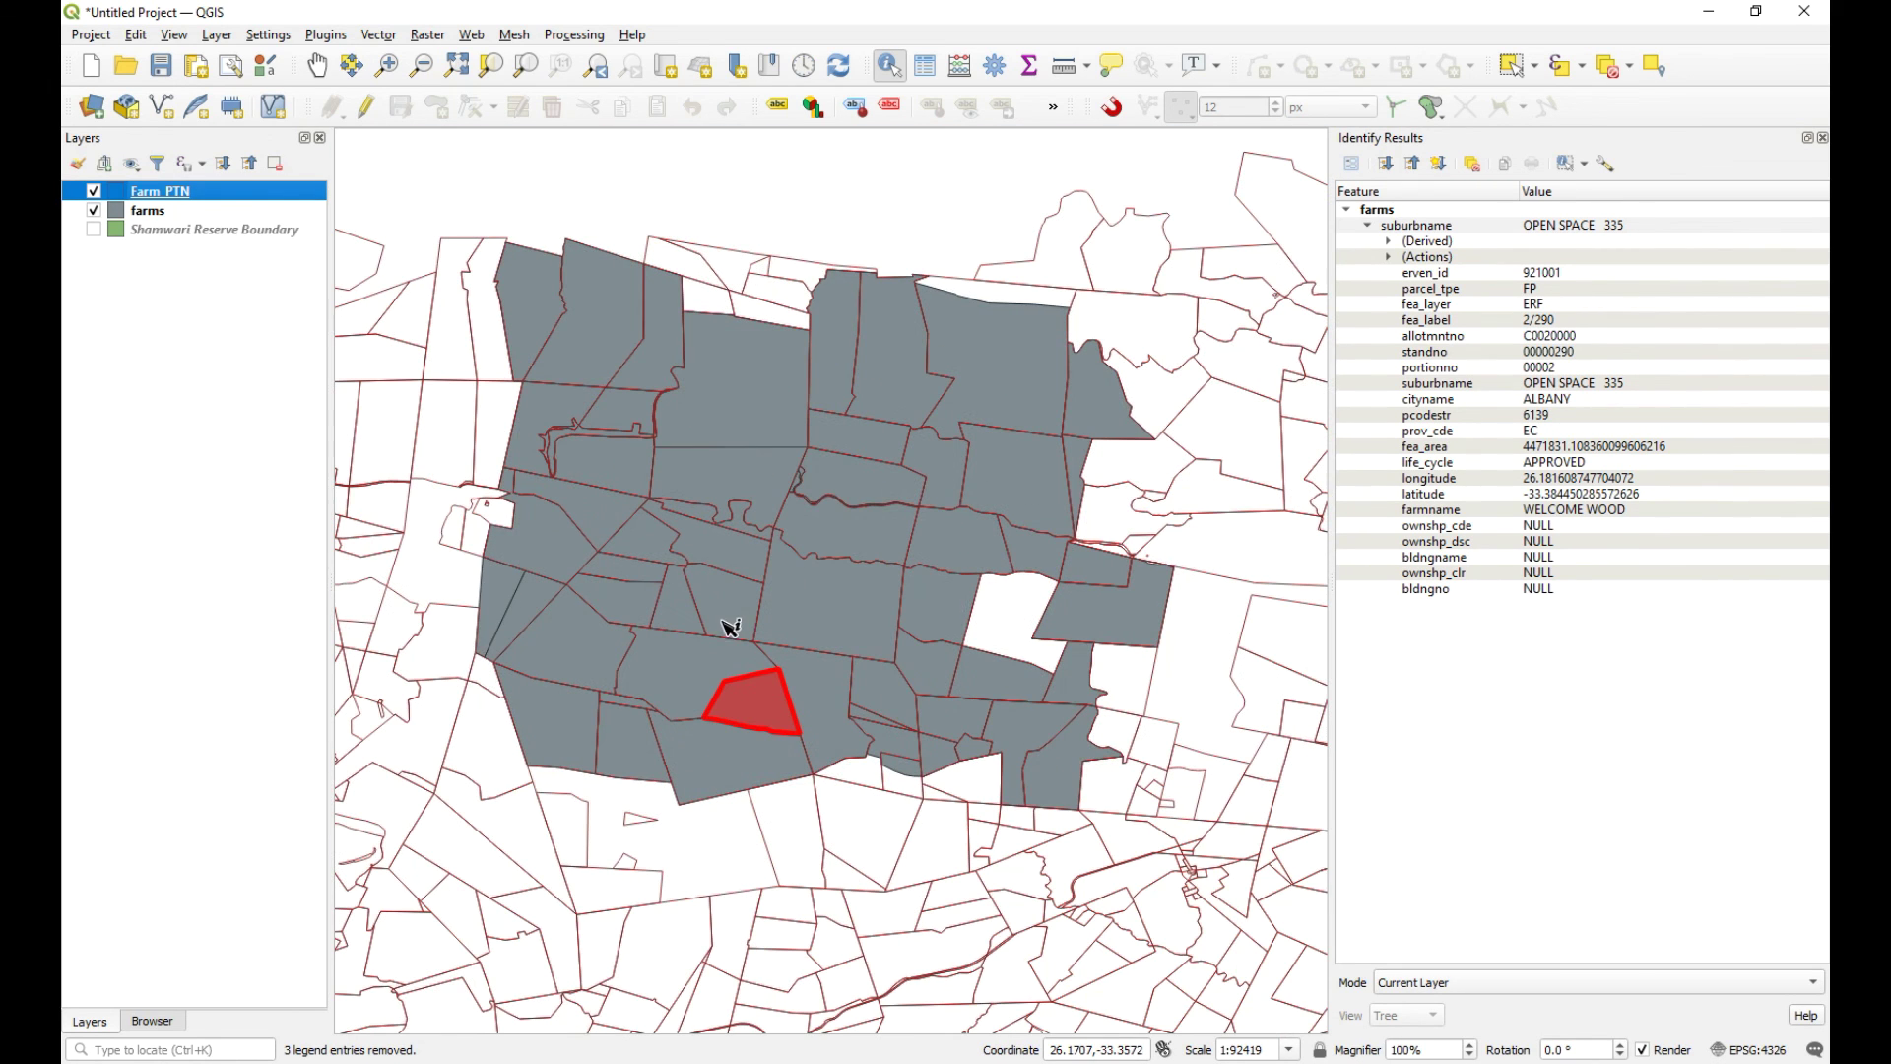
pyautogui.click(95, 191)
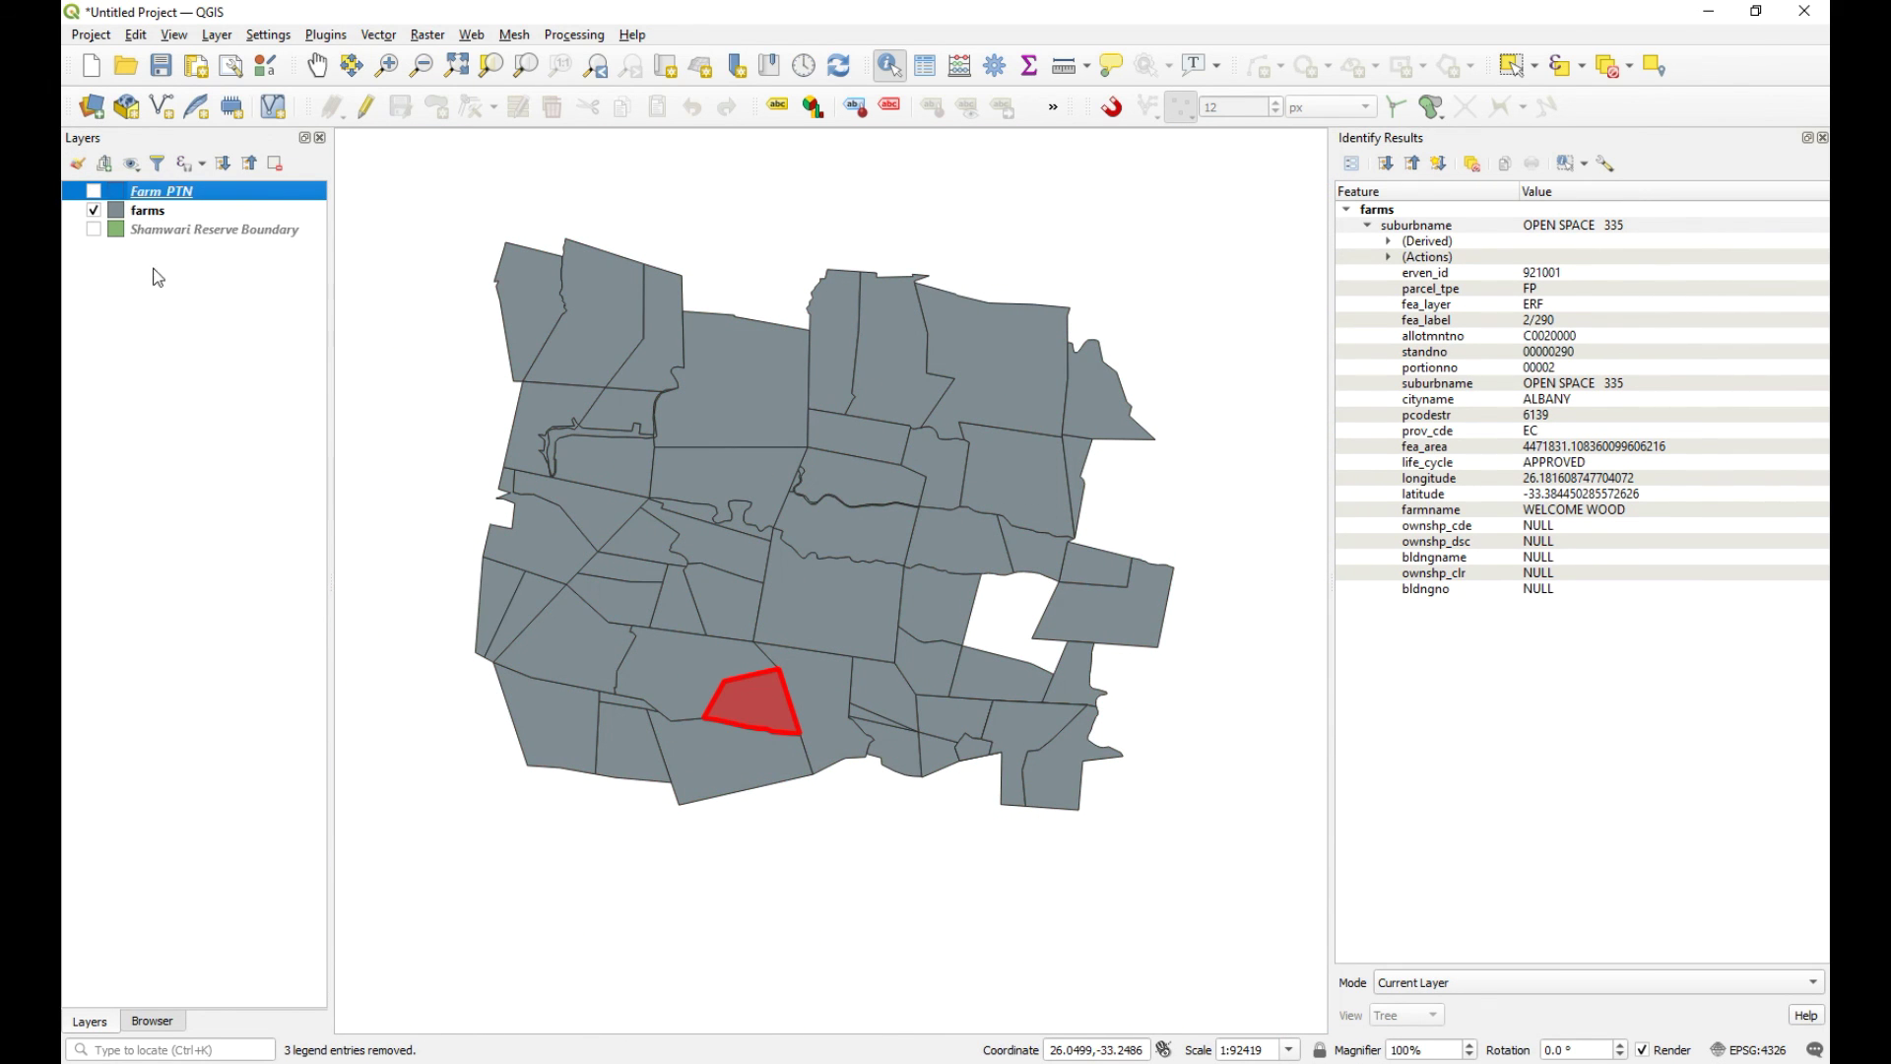